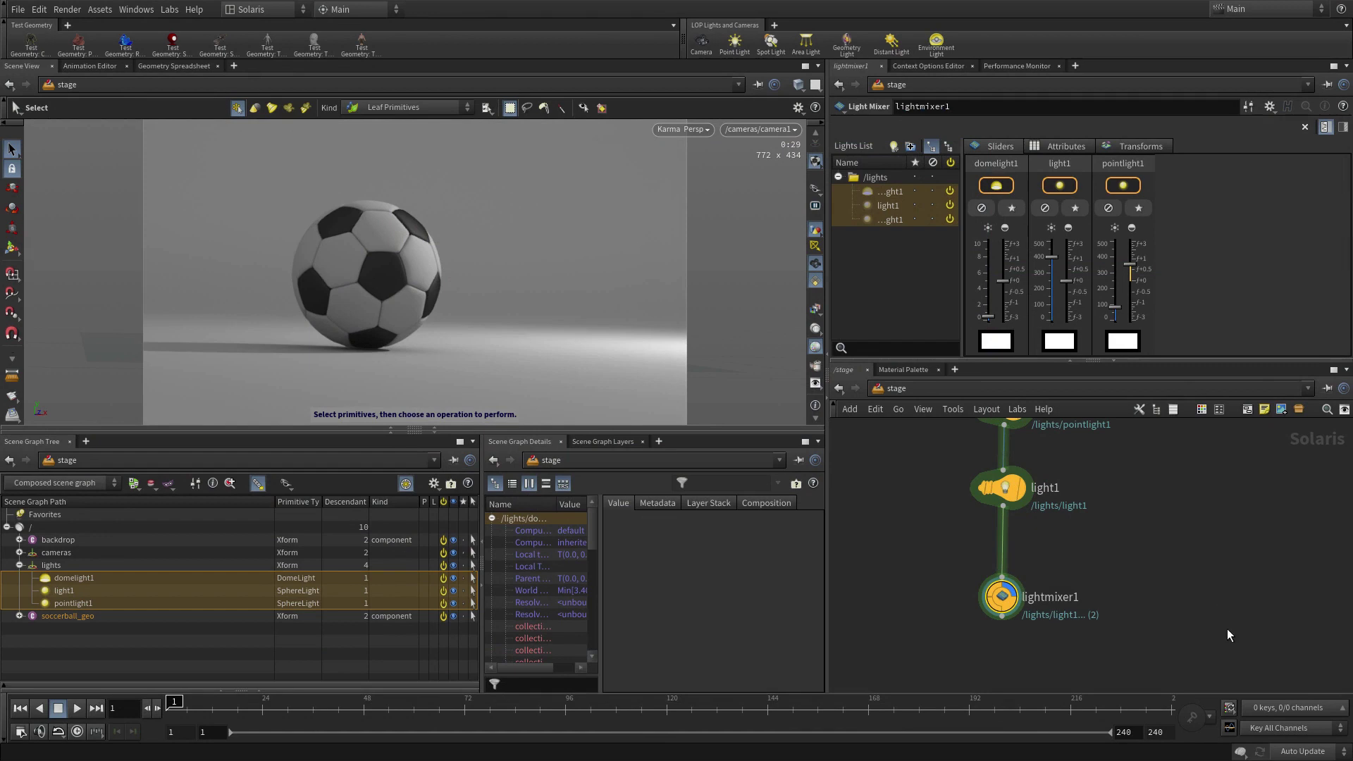
- Scroll up to the backdrop node and pick Material Library from a 'materia' node search
{"action": "scroll", "coordinate": [1227, 630], "scroll_direction": "up", "scroll_amount": 5}
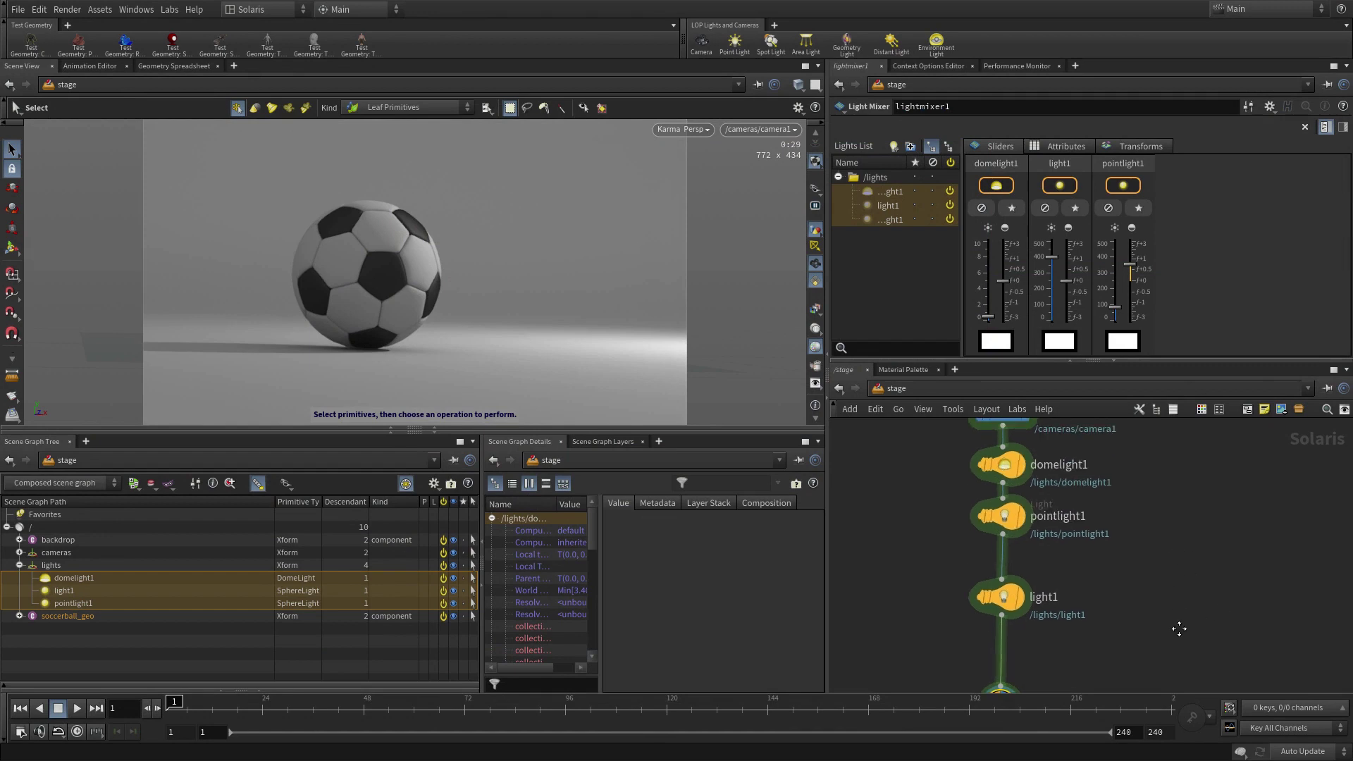
{"action": "scroll", "coordinate": [1182, 512], "scroll_direction": "up", "scroll_amount": 5}
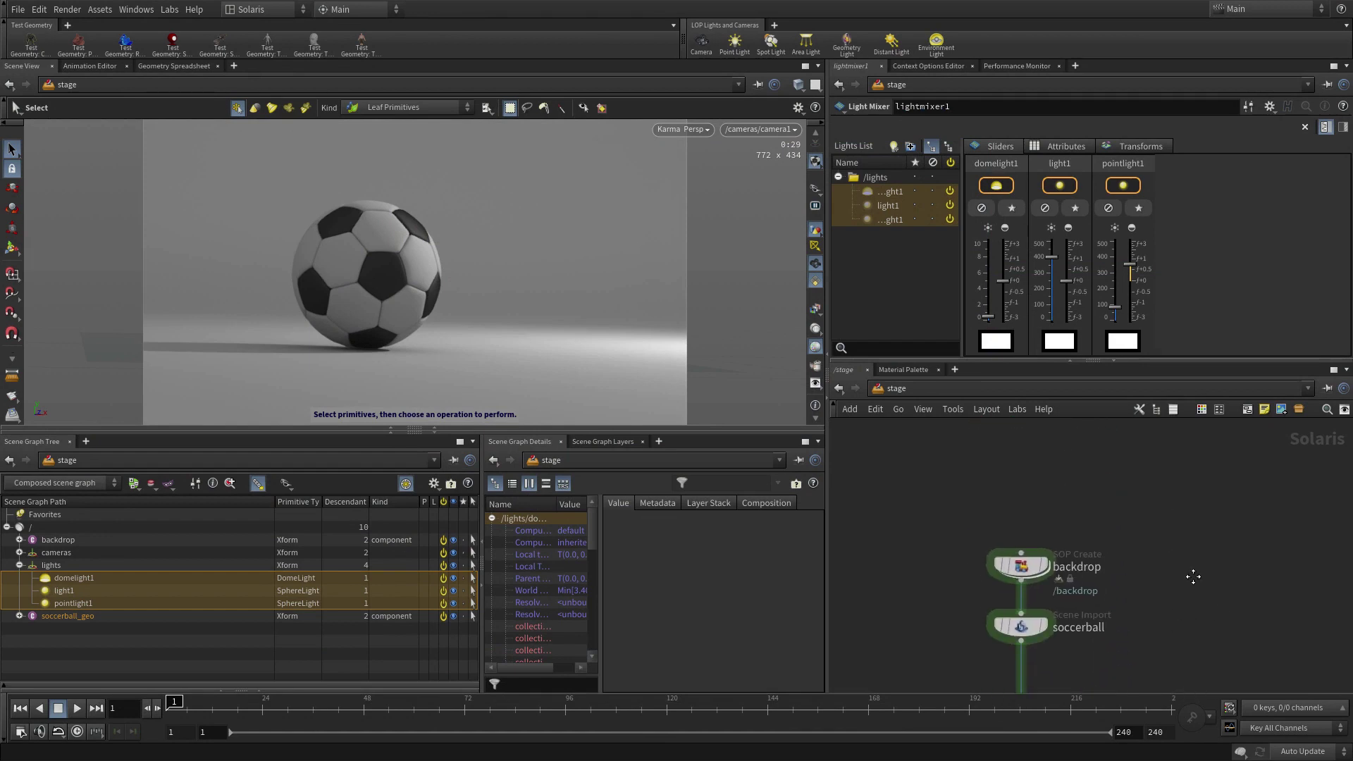
{"action": "key", "text": "Tab"}
{"action": "type", "text": "materia"}
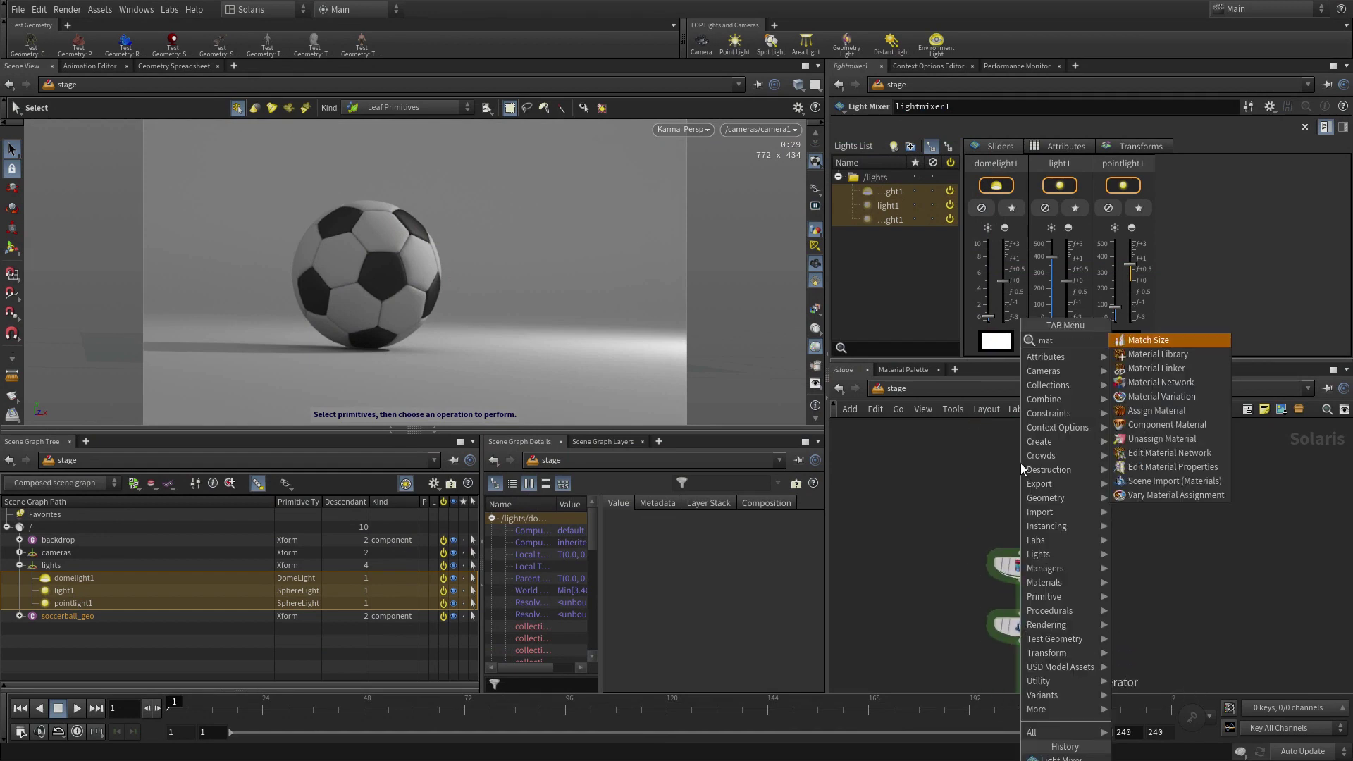
{"action": "key", "text": "Return"}
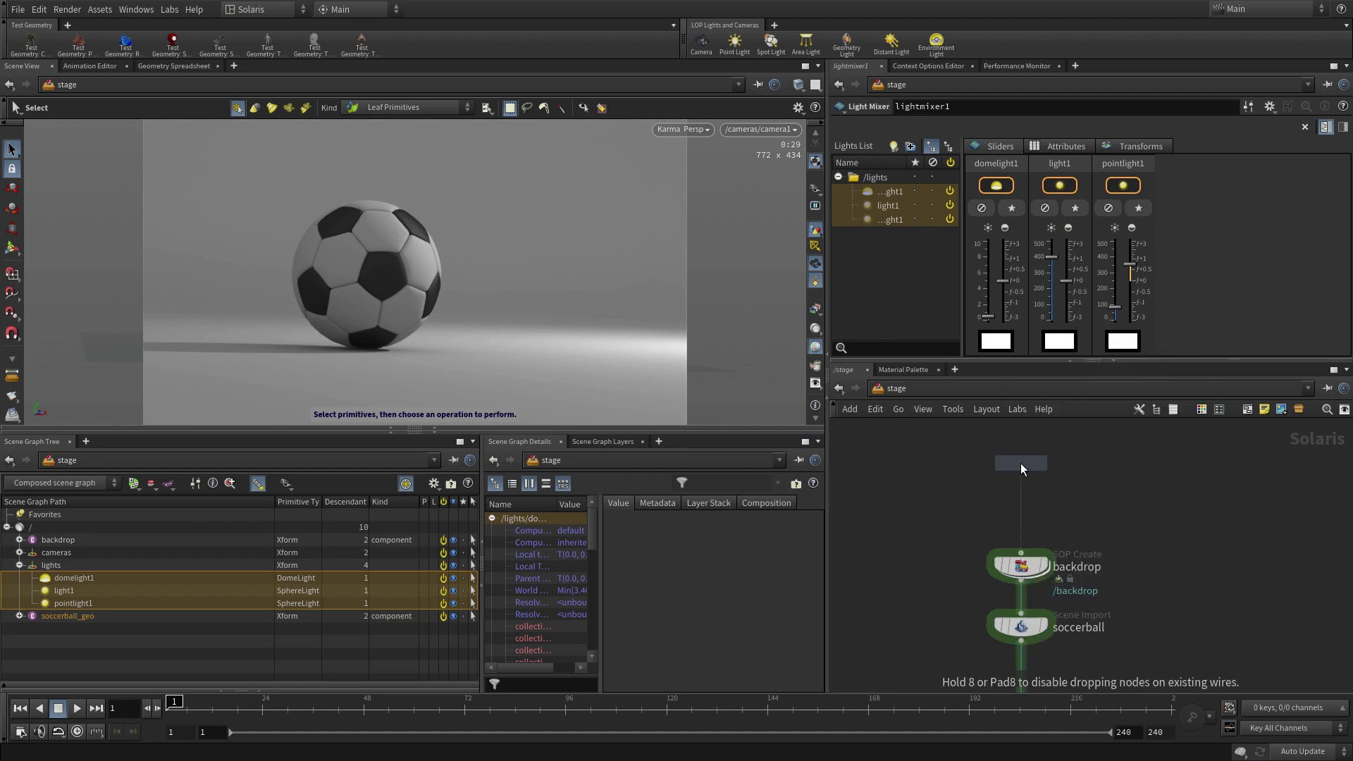
- Place materiallibrary1 above the backdrop node and wire it into backdrop's input
{"action": "left_click", "coordinate": [1020, 463]}
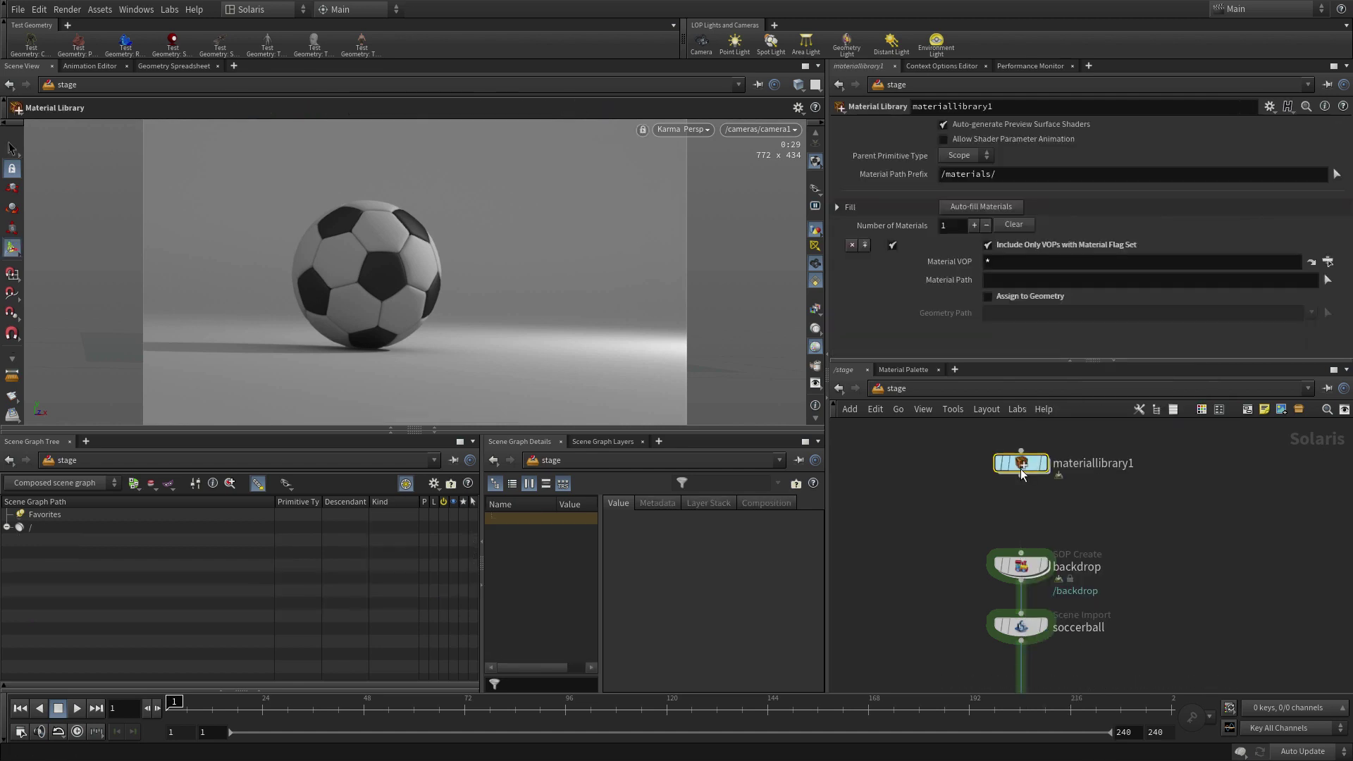
{"action": "left_click", "coordinate": [1032, 545]}
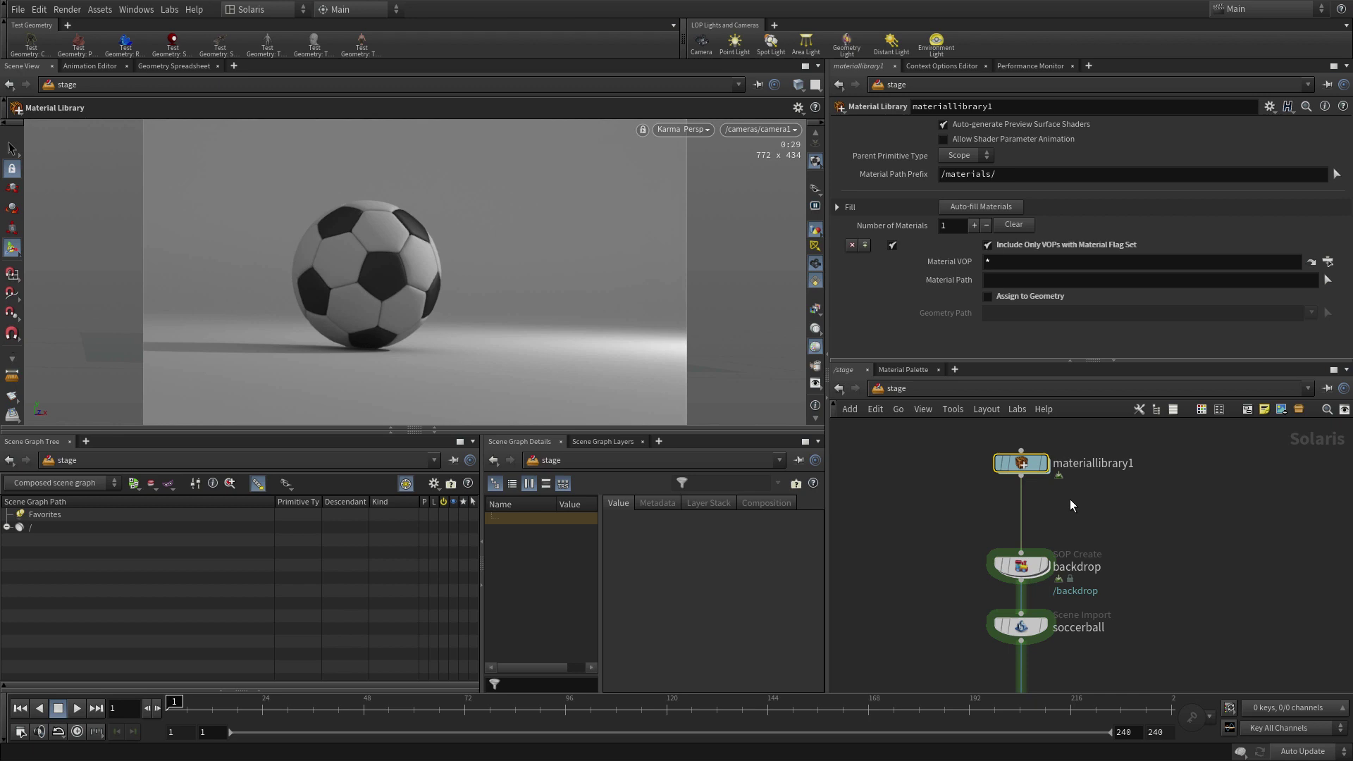
- Inside materiallibrary1, add a Principled Shader and rename it soccerball_mat
{"action": "double_click", "coordinate": [1028, 467]}
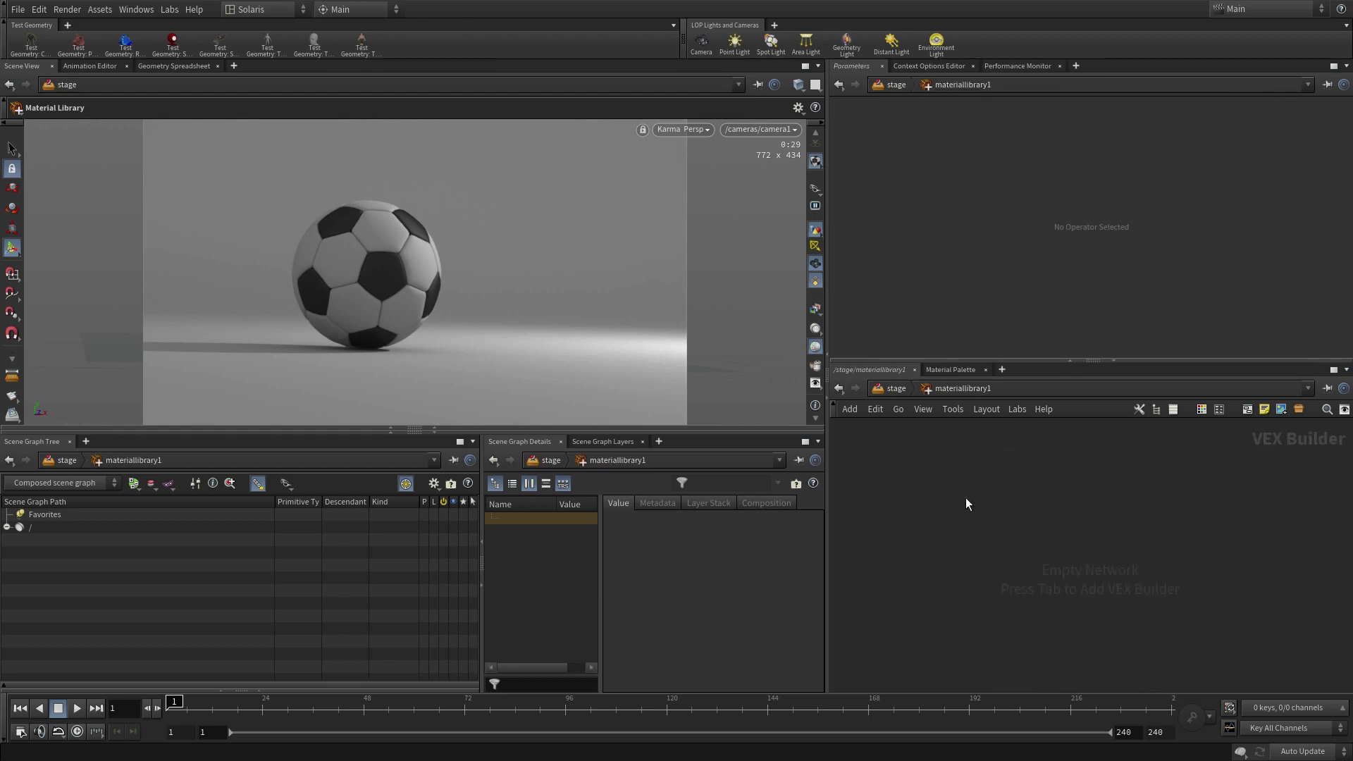
{"action": "key", "text": "Tab"}
{"action": "type", "text": "princi"}
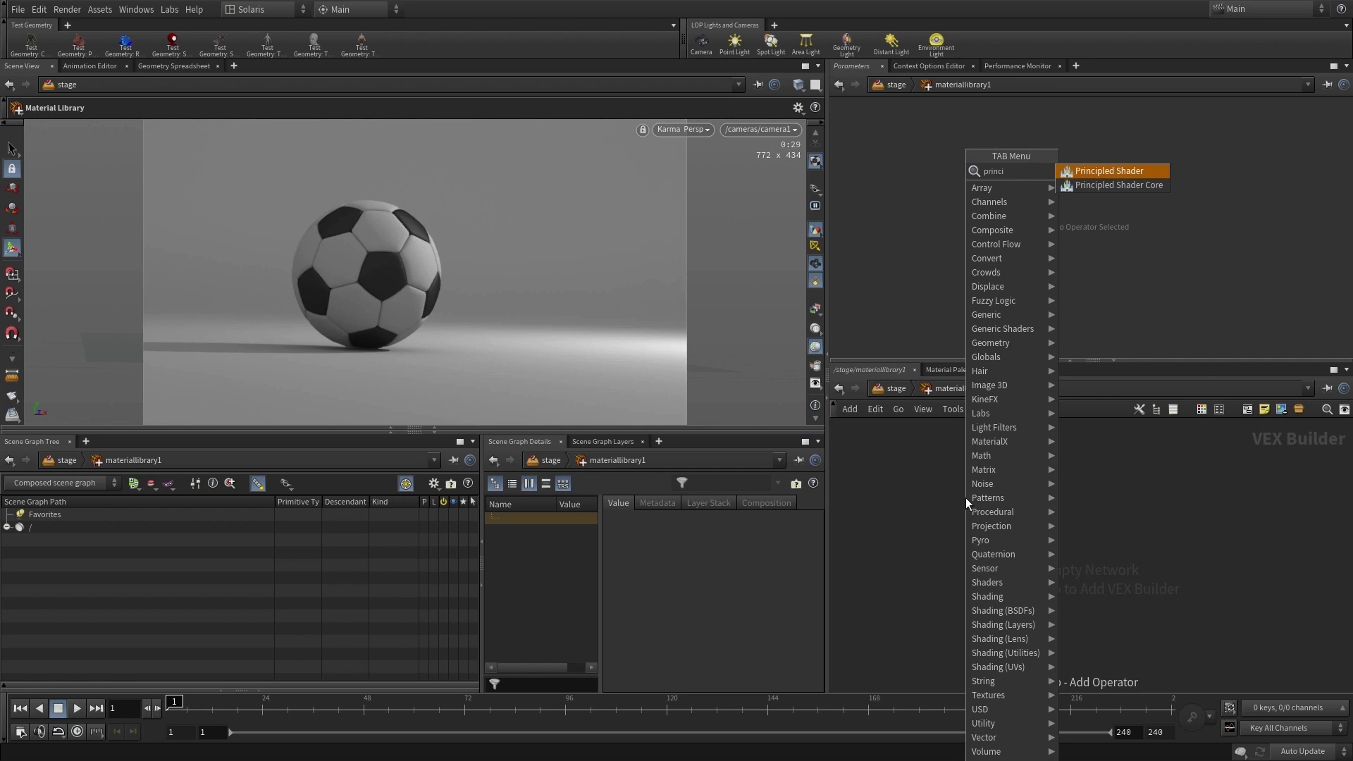
{"action": "key", "text": "Return"}
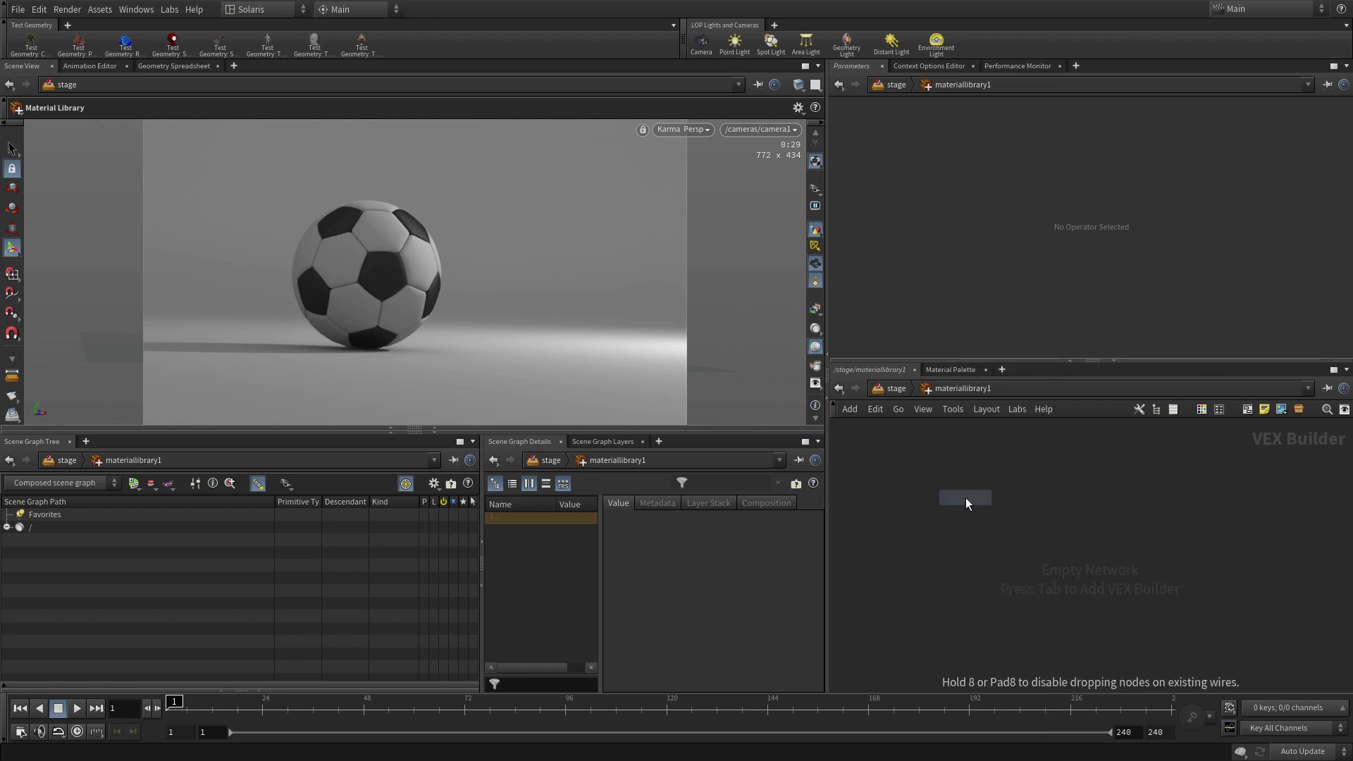
{"action": "left_click", "coordinate": [958, 513]}
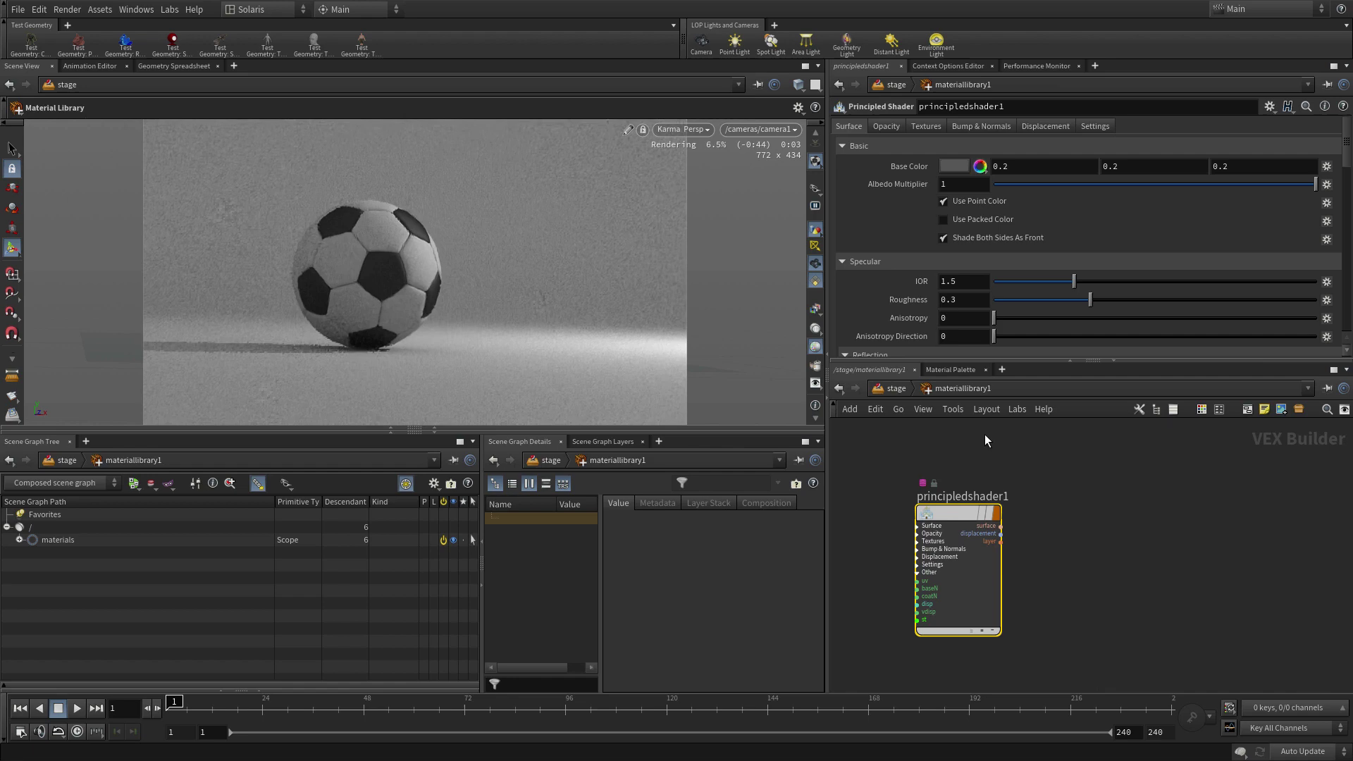
{"action": "double_click", "coordinate": [957, 496]}
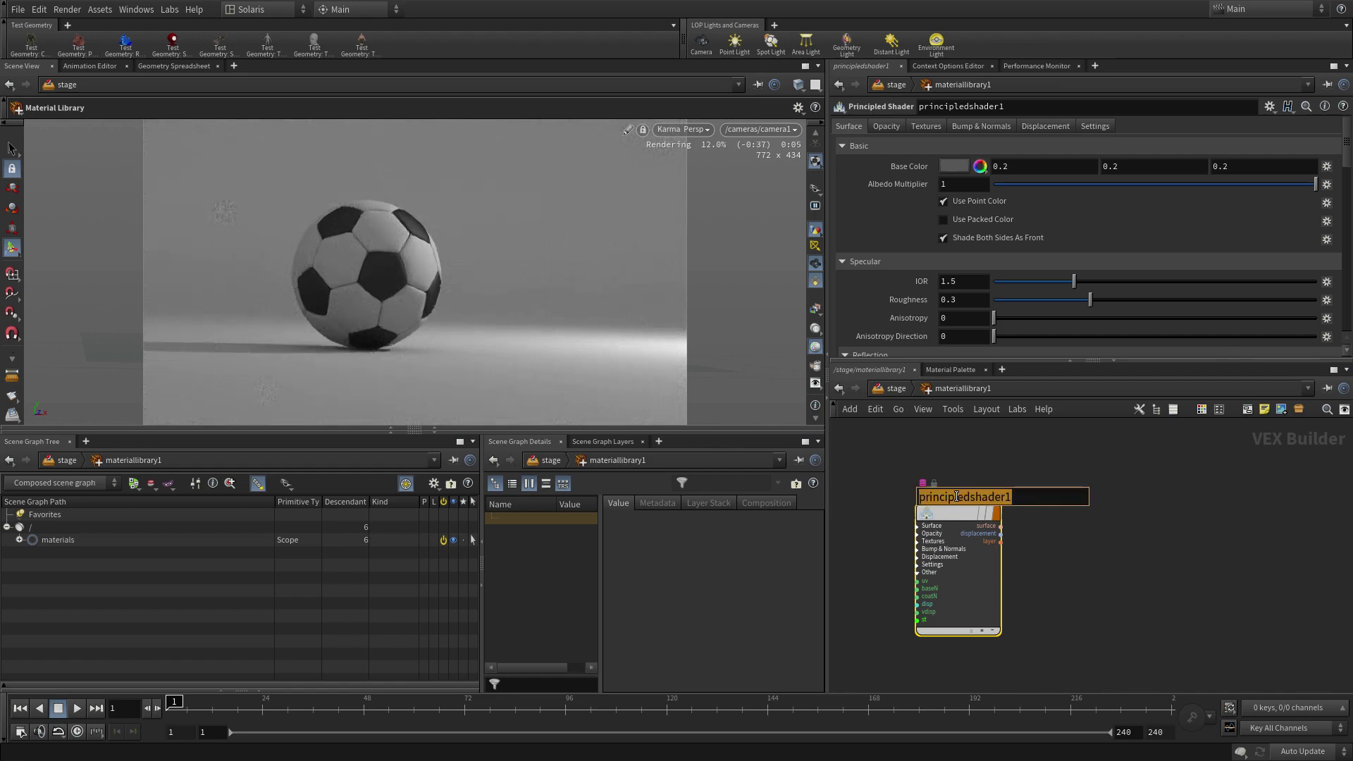
{"action": "type", "text": "soccerball"}
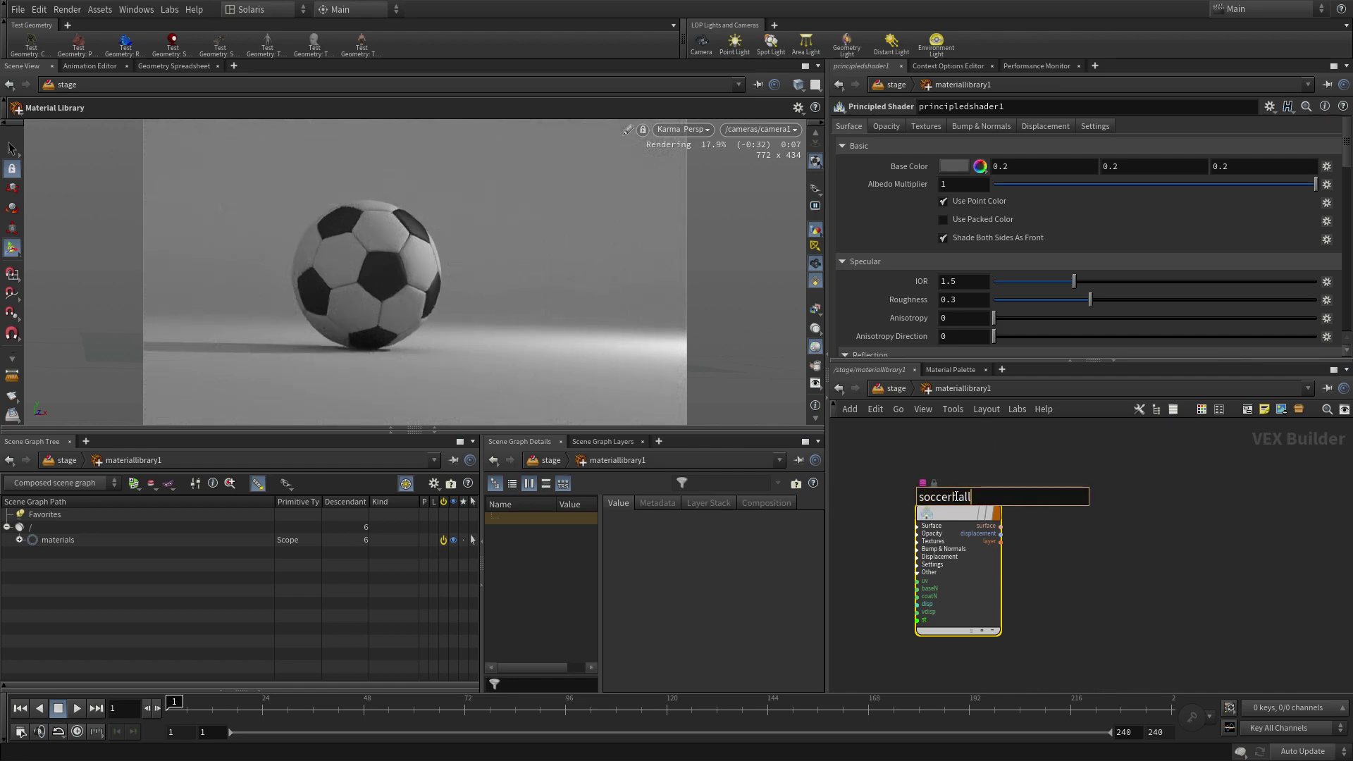
{"action": "type", "text": "_mat"}
{"action": "key", "text": "Return"}
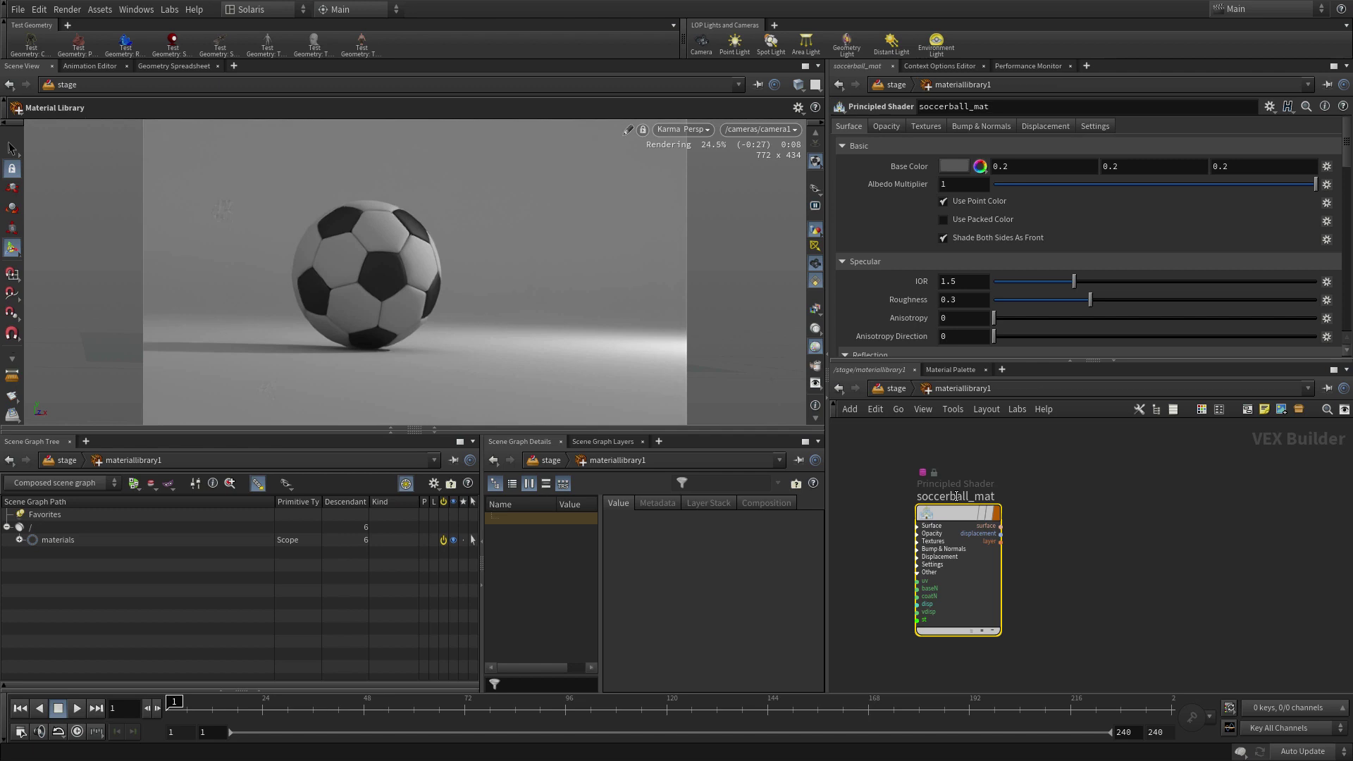
- Set soccerball_mat's Base Color to white (1, 1, 1)
{"action": "left_click", "coordinate": [1008, 166]}
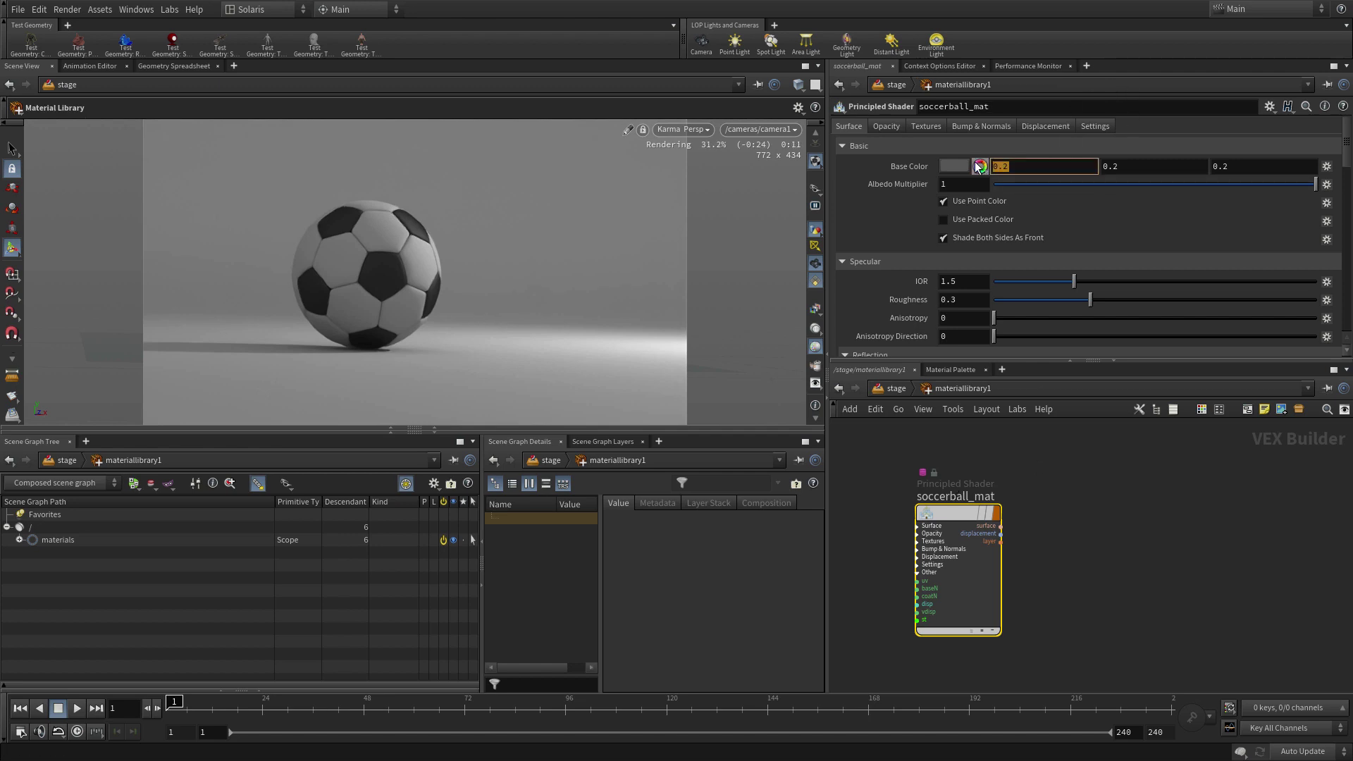
{"action": "type", "text": "1"}
{"action": "key", "text": "Tab"}
{"action": "type", "text": "1"}
{"action": "key", "text": "Tab"}
{"action": "type", "text": "1"}
{"action": "key", "text": "Tab"}
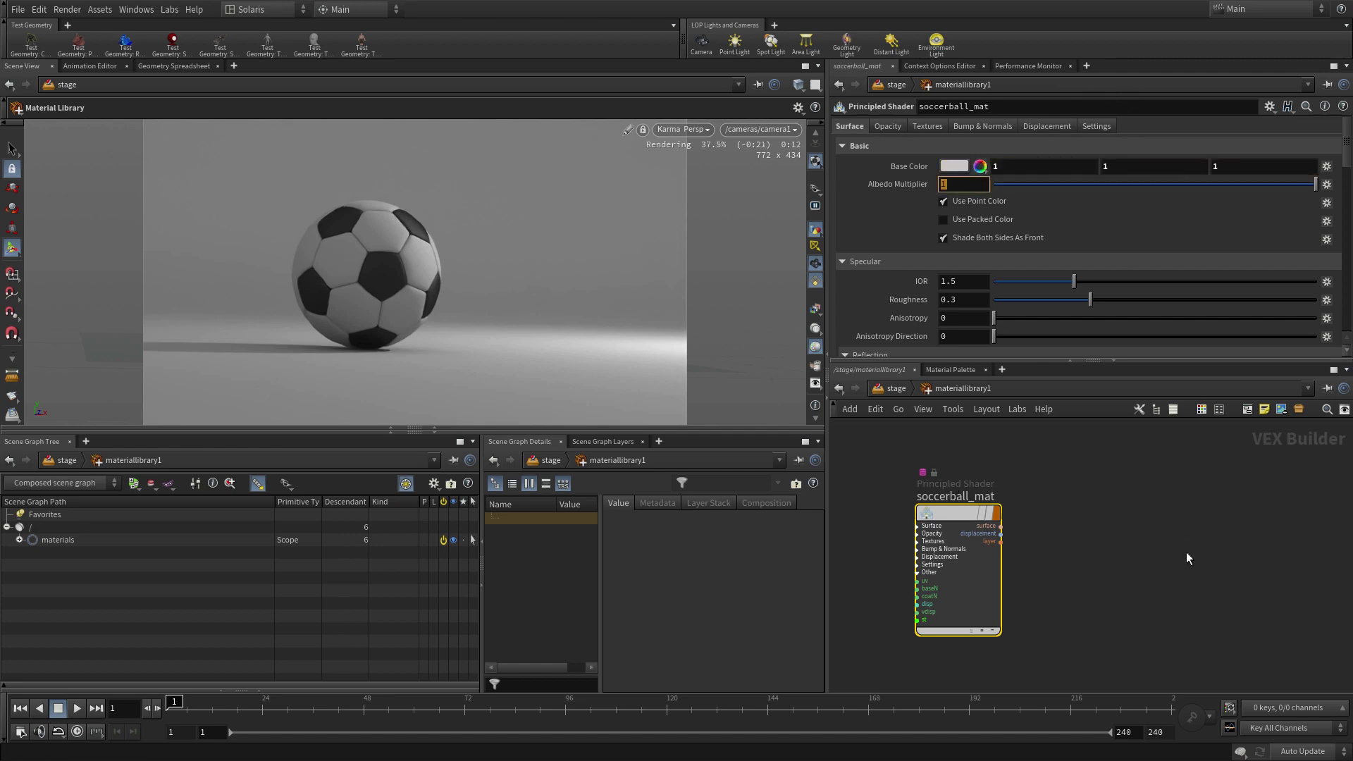
{"action": "key", "text": "alt"}
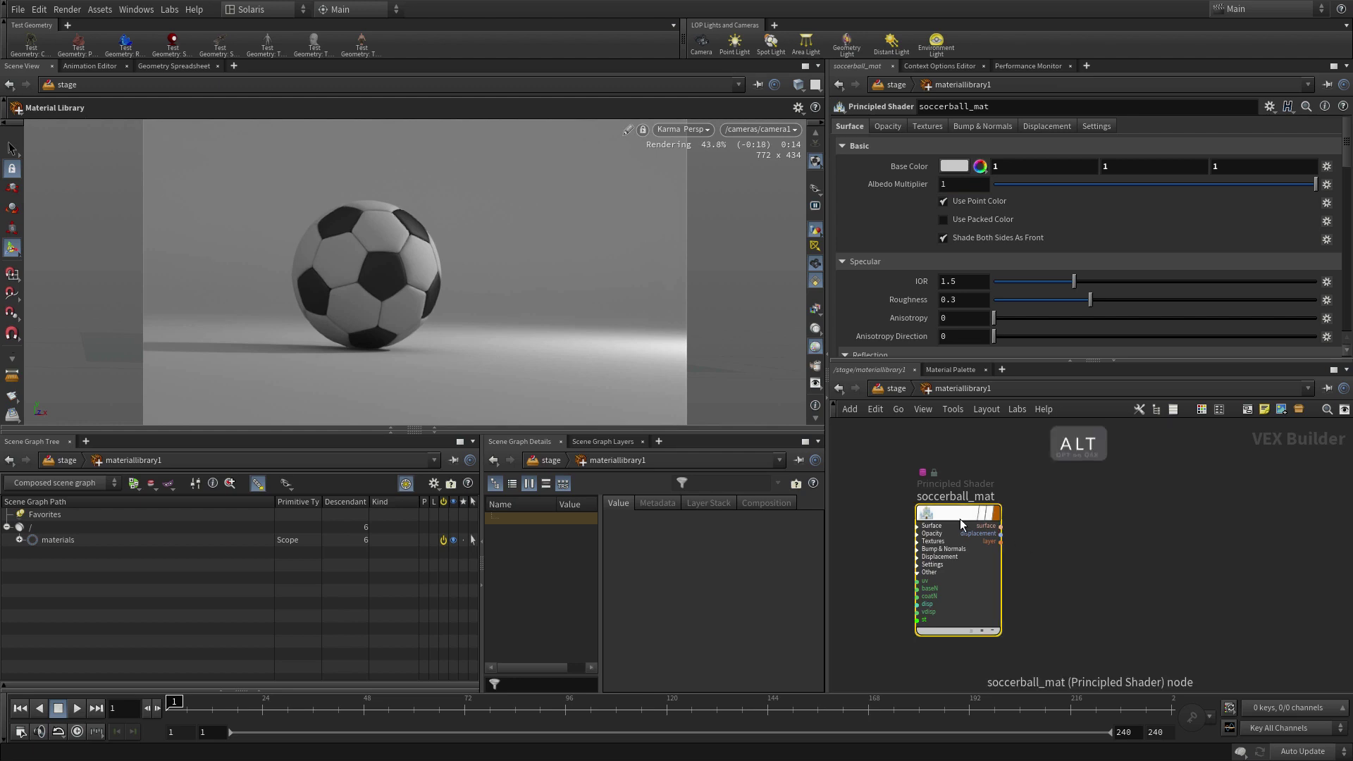
- Duplicate soccerball_mat to its right and rename the copy backdrop_mat
{"action": "mouse_move", "coordinate": [960, 519]}
{"action": "left_click_drag", "start_coordinate": [954, 514], "coordinate": [1101, 522], "text": "alt"}
{"action": "double_click", "coordinate": [1092, 504]}
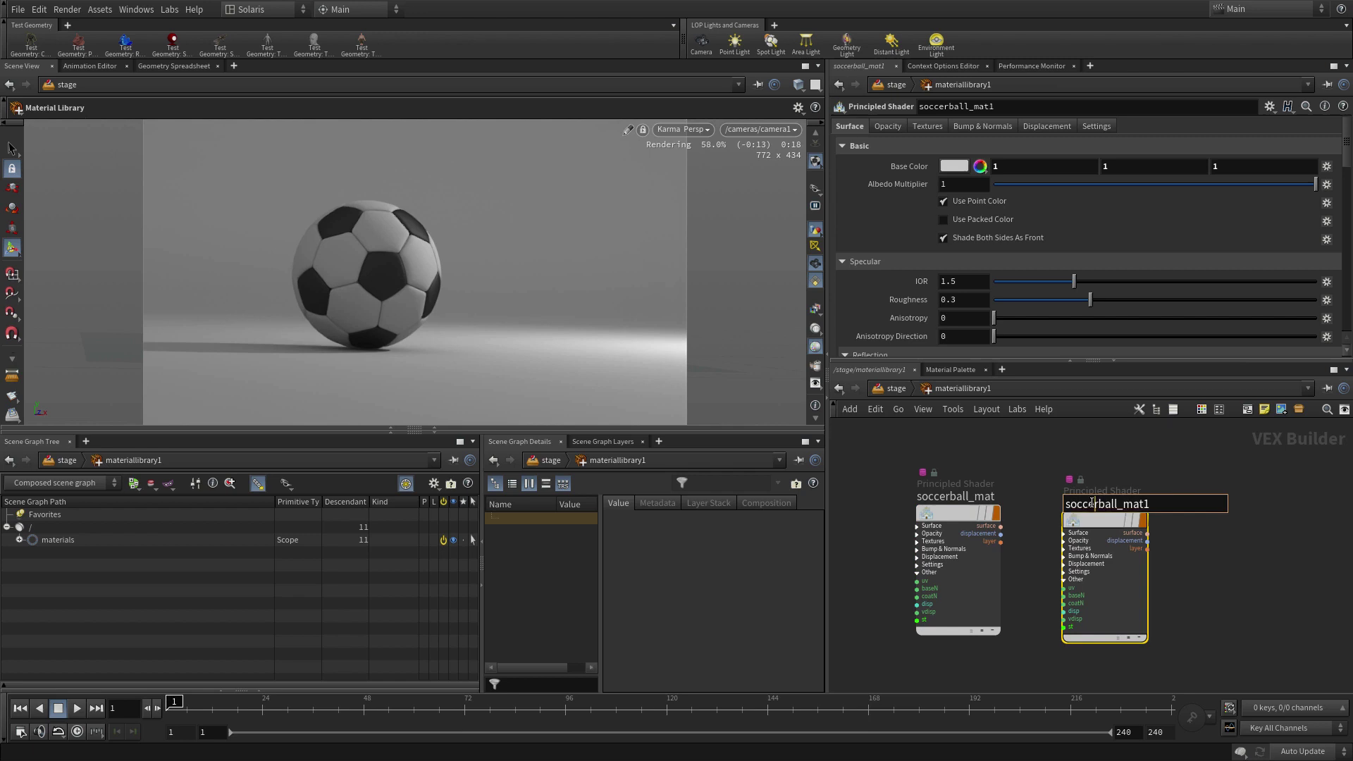
{"action": "type", "text": "backdrop_mat"}
{"action": "key", "text": "Return"}
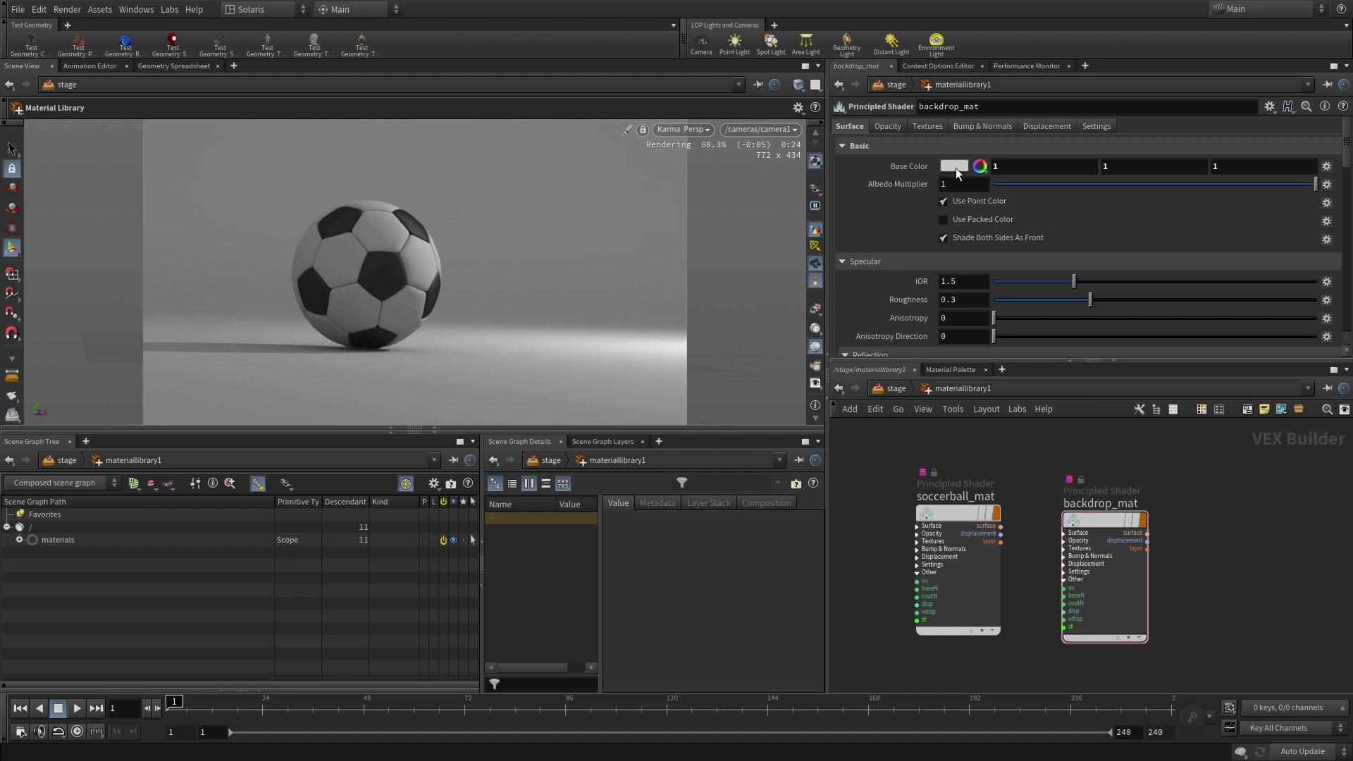
- Give backdrop_mat a dark green Base Color of 0.031, 0.124, 0.031
{"action": "left_click", "coordinate": [954, 167]}
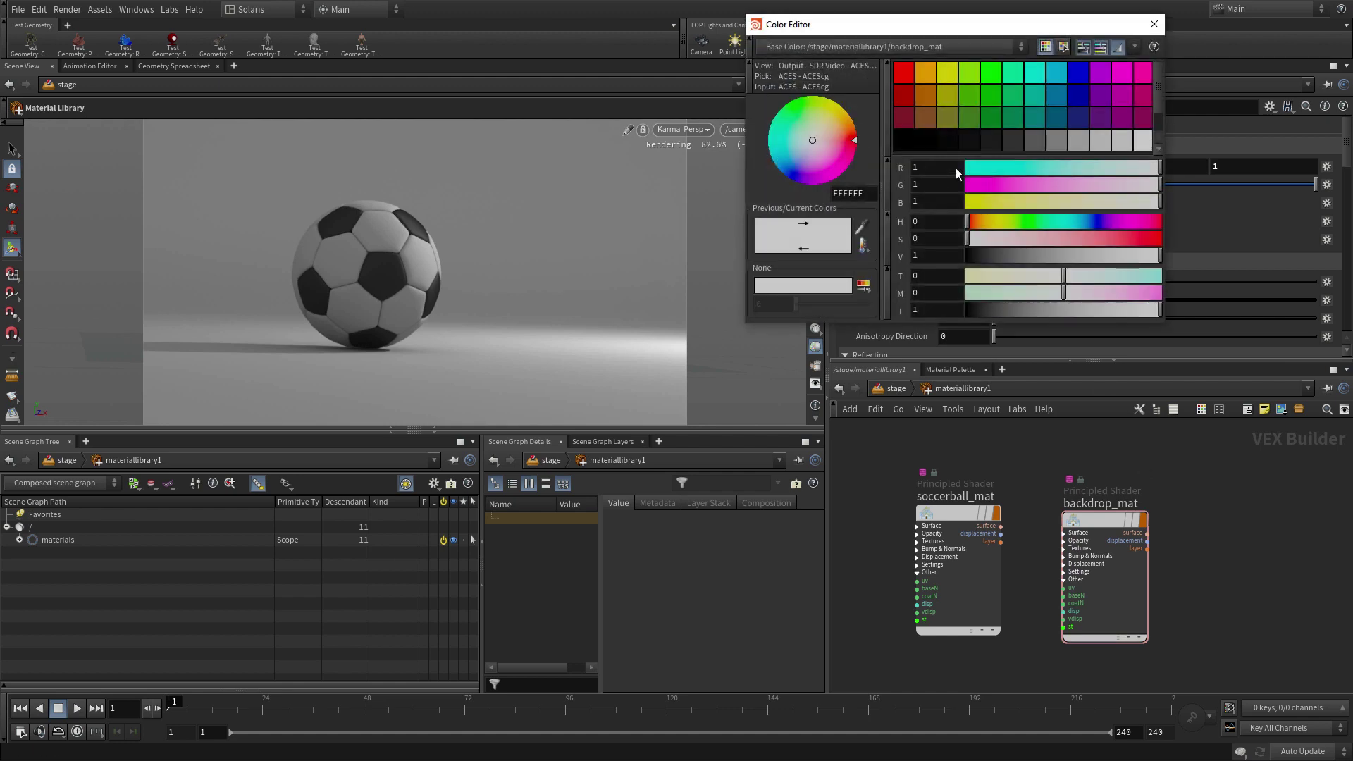
{"action": "left_click", "coordinate": [990, 115]}
{"action": "left_click_drag", "start_coordinate": [1024, 259], "coordinate": [991, 258]}
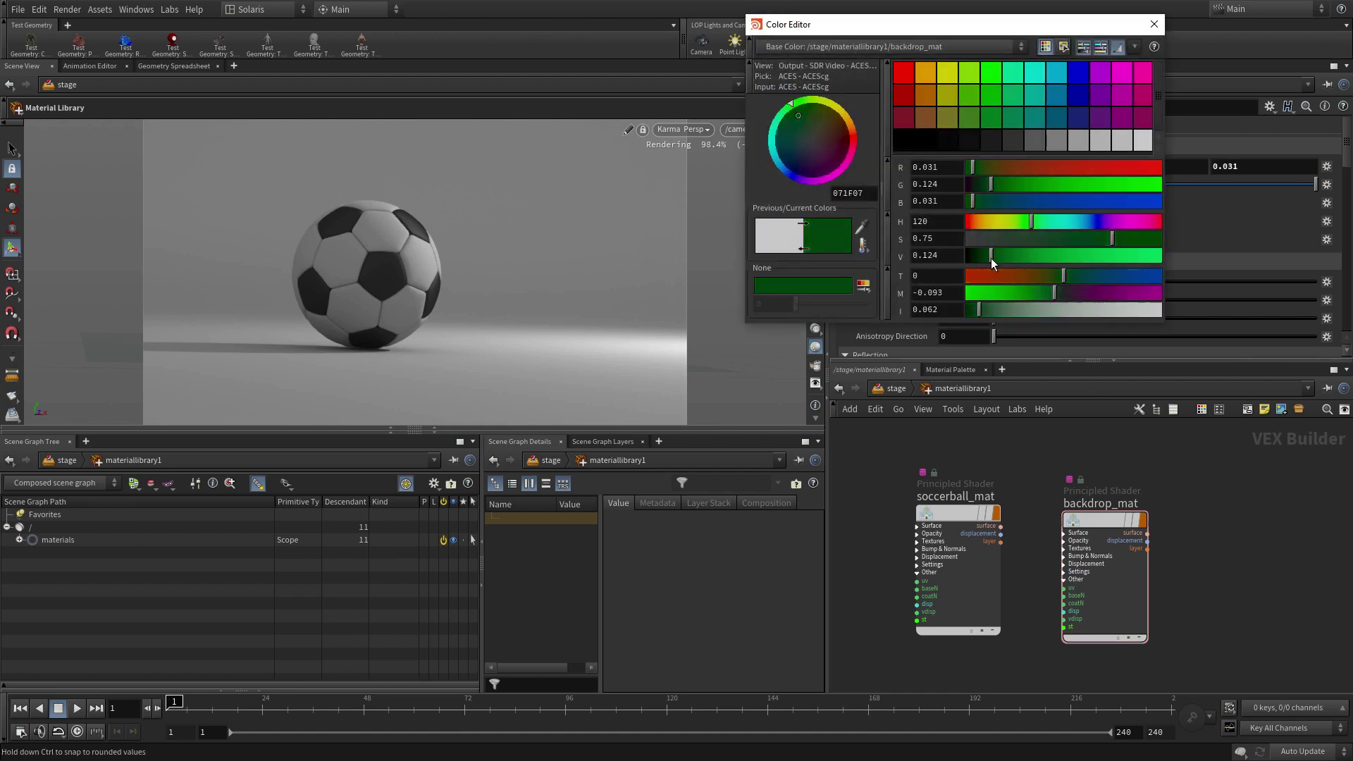
{"action": "left_click", "coordinate": [1154, 24]}
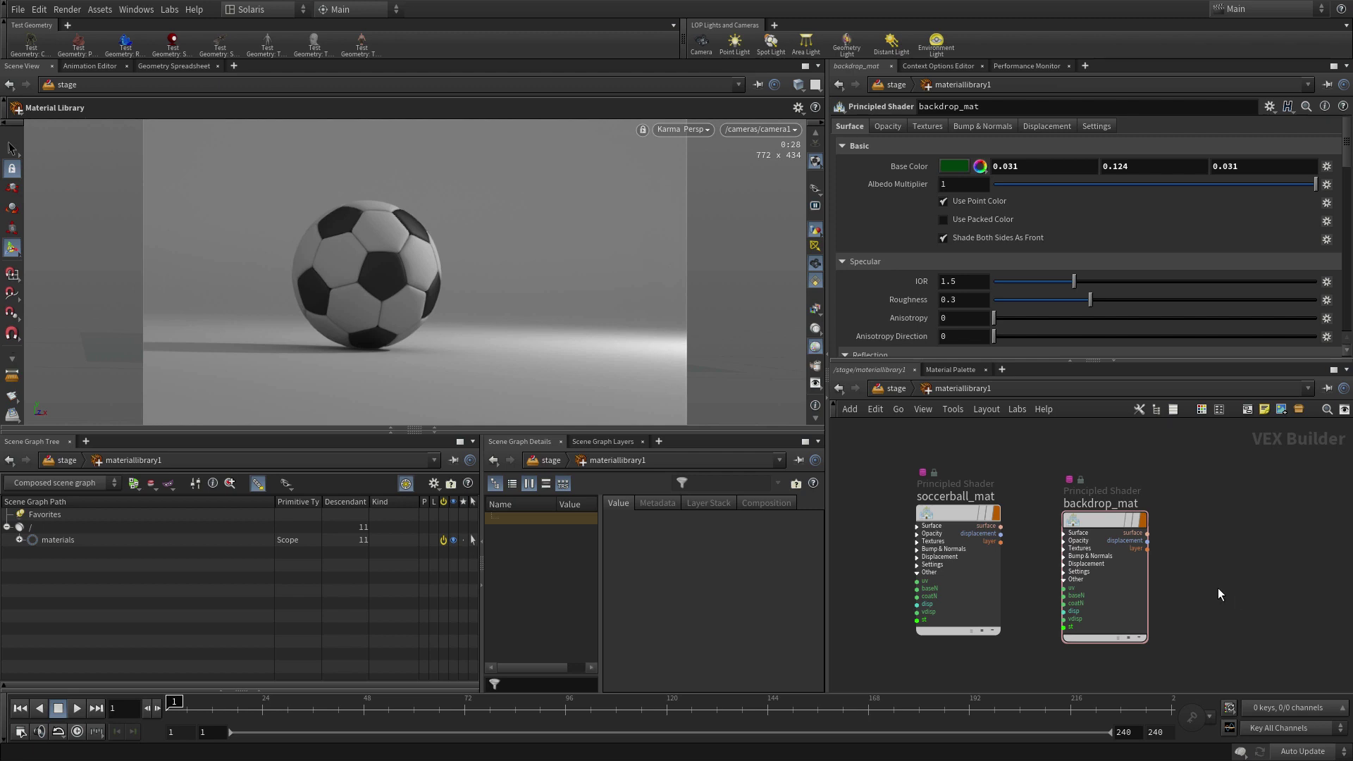
- Return to the stage network and move the backdrop and soccerball nodes higher
{"action": "left_click", "coordinate": [893, 388]}
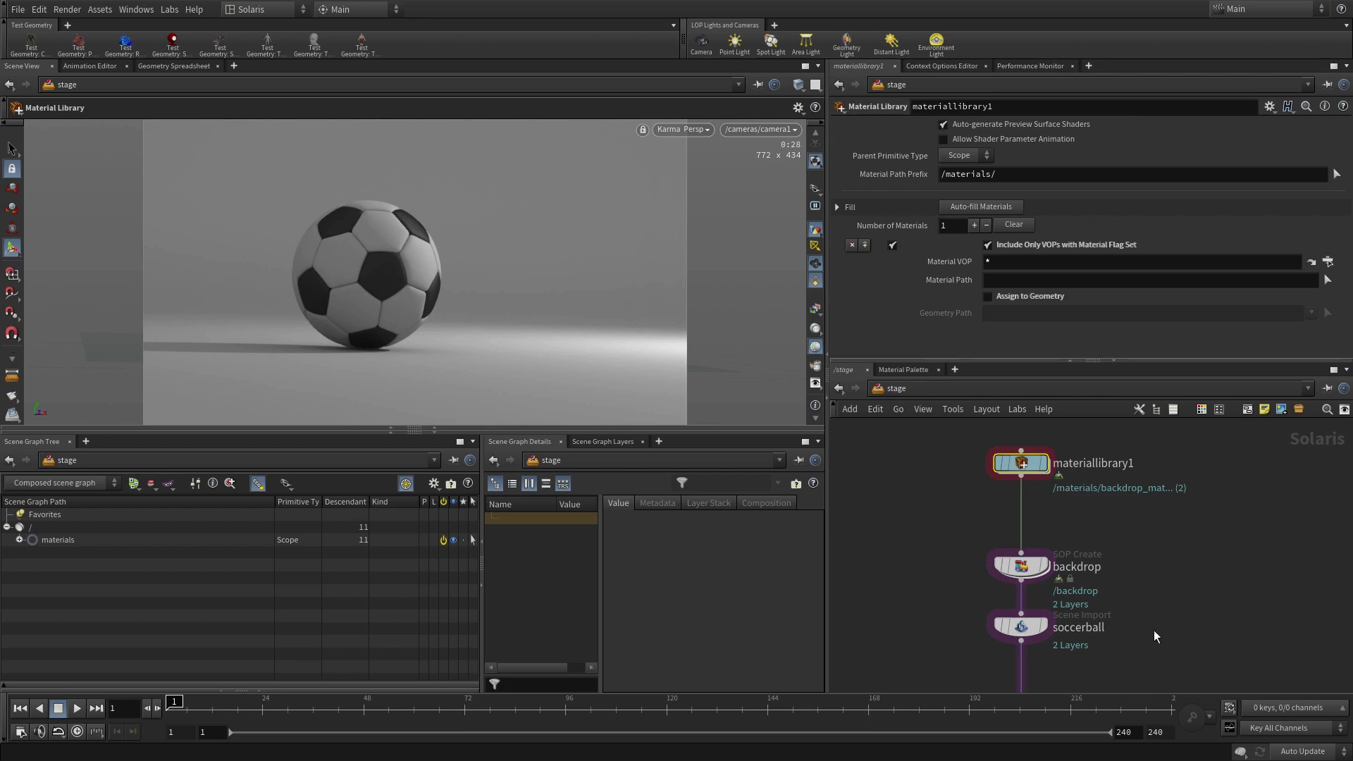
{"action": "middle_click_drag", "start_coordinate": [1153, 630], "coordinate": [1144, 594]}
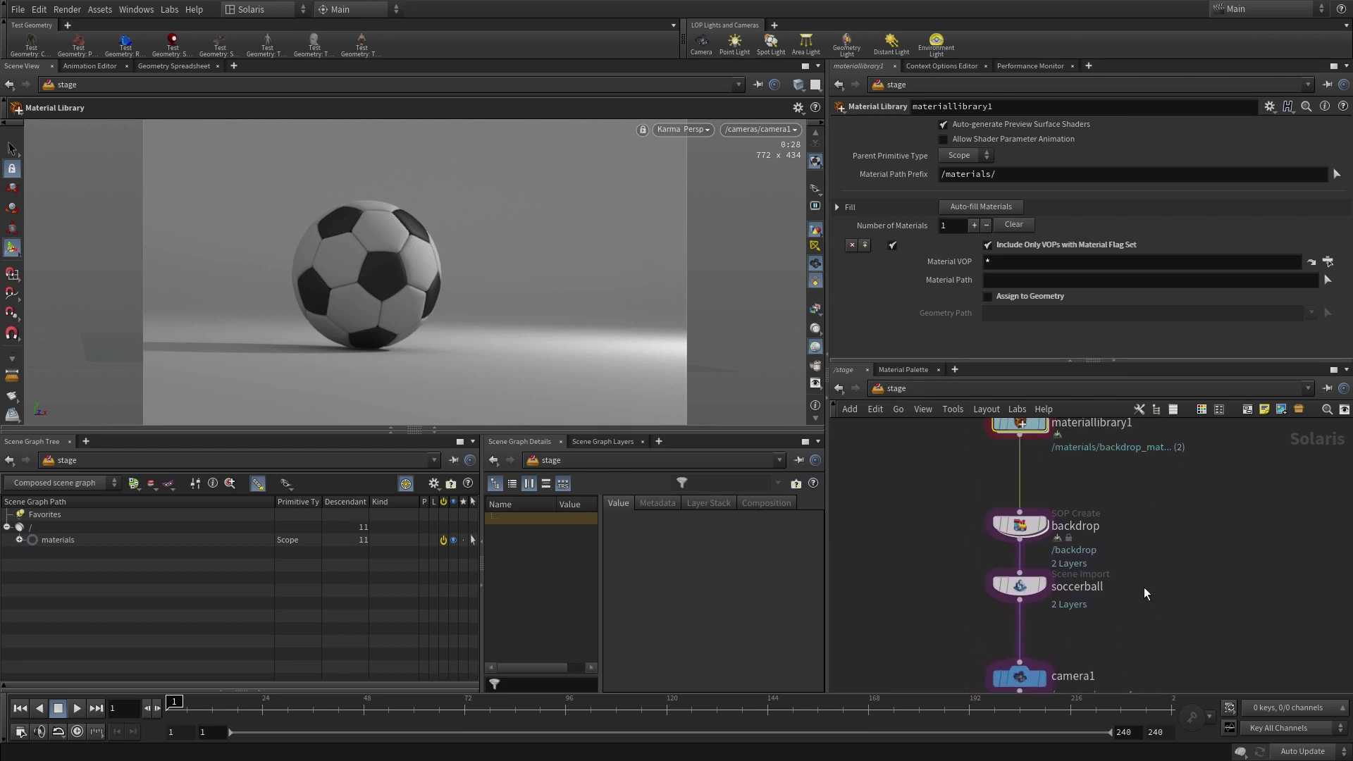
{"action": "left_click_drag", "start_coordinate": [1032, 530], "coordinate": [1033, 489]}
{"action": "mouse_move", "coordinate": [1028, 591]}
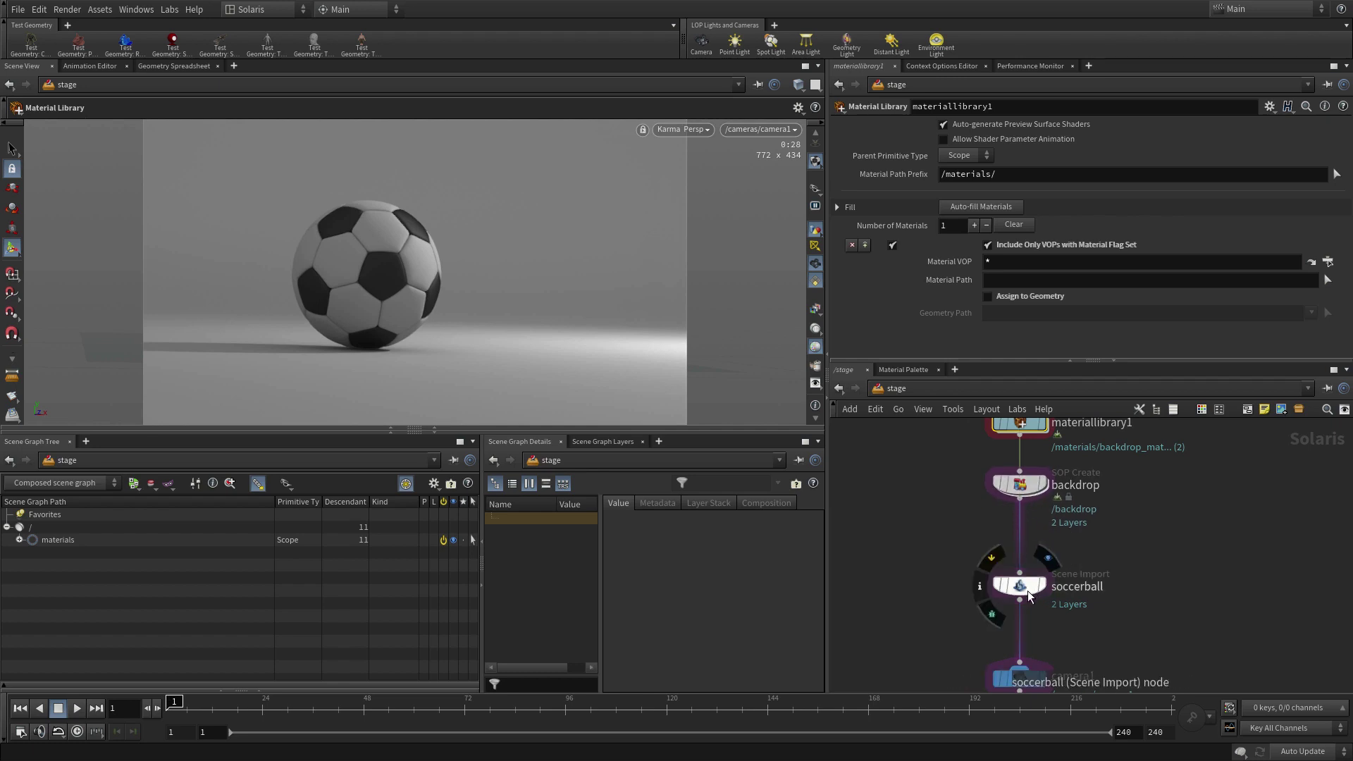
{"action": "left_click_drag", "start_coordinate": [1028, 591], "coordinate": [1028, 554]}
- Insert an Assign Material node on the wire between soccerball and camera1
{"action": "key", "text": "Tab"}
{"action": "type", "text": "a"}
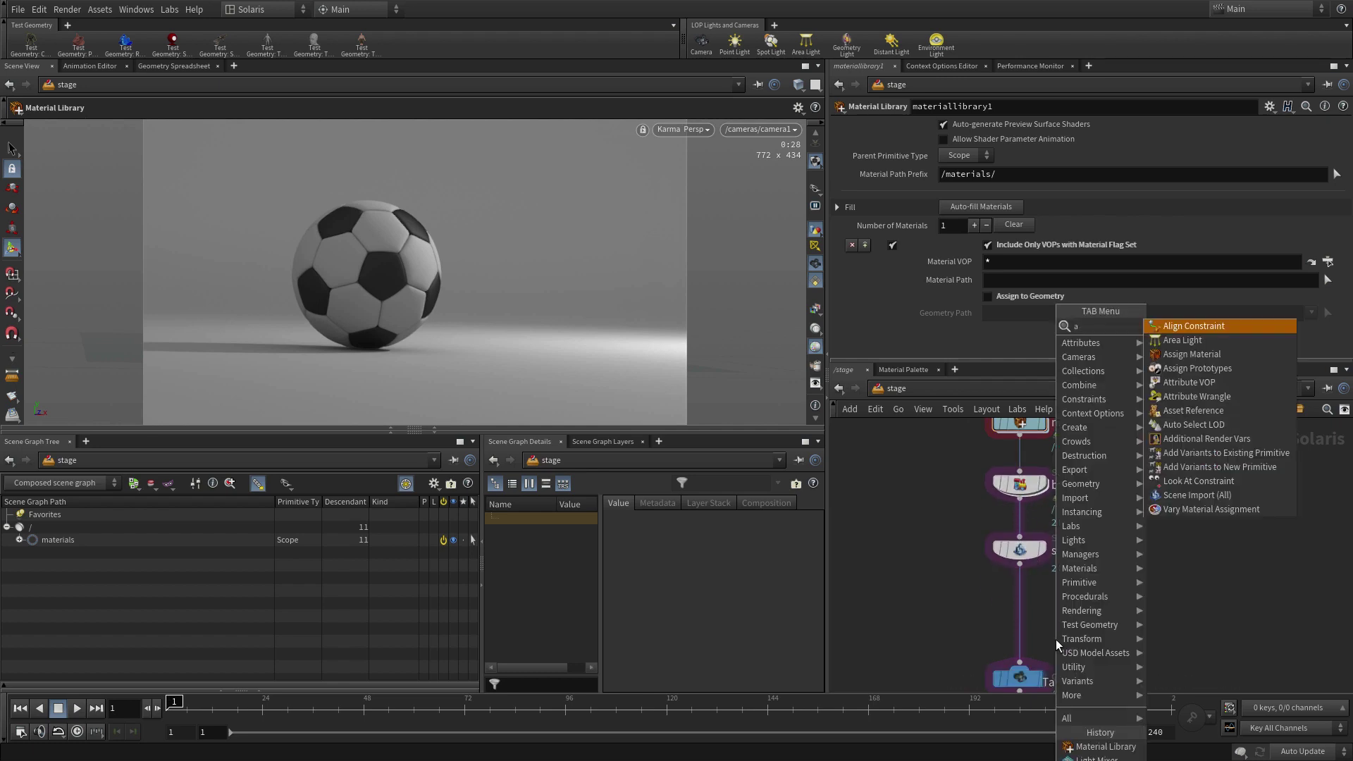
{"action": "type", "text": "ssig"}
{"action": "key", "text": "Return"}
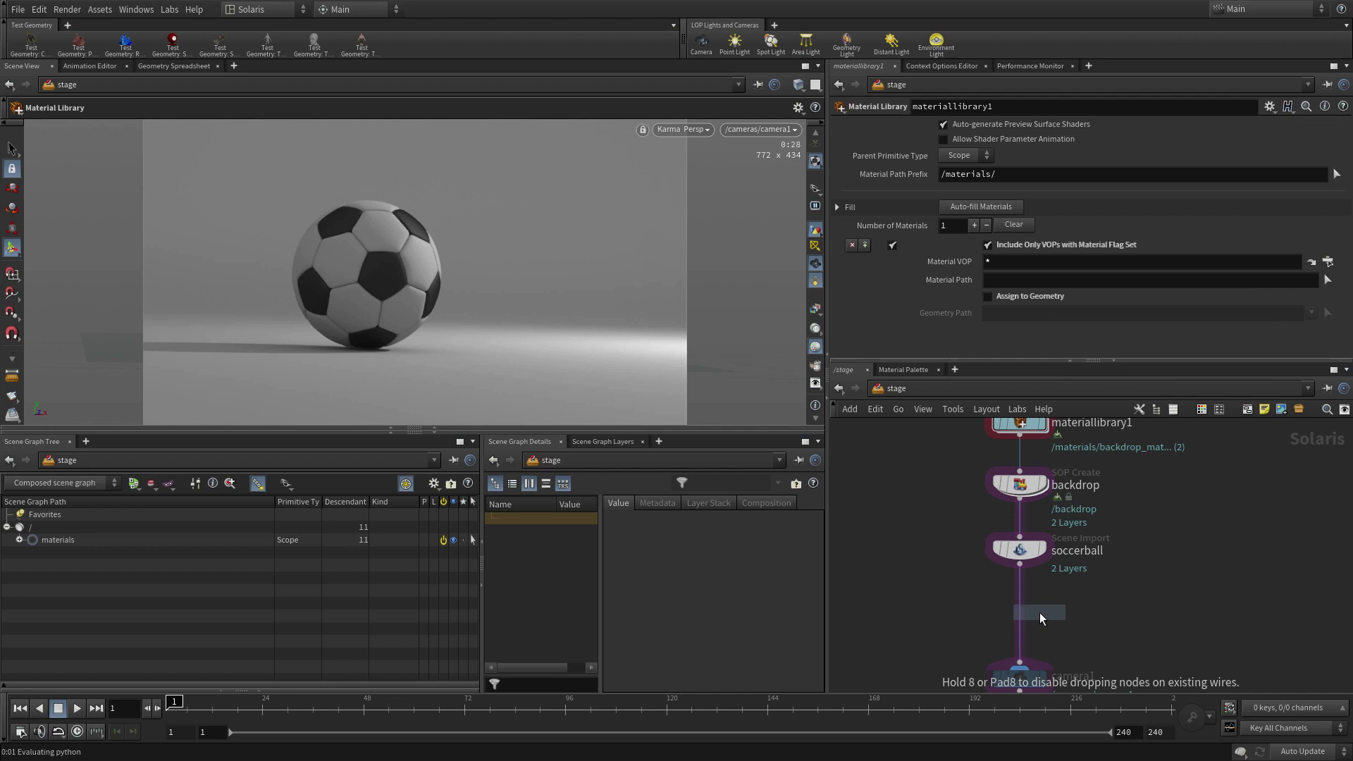
{"action": "left_click", "coordinate": [1026, 620]}
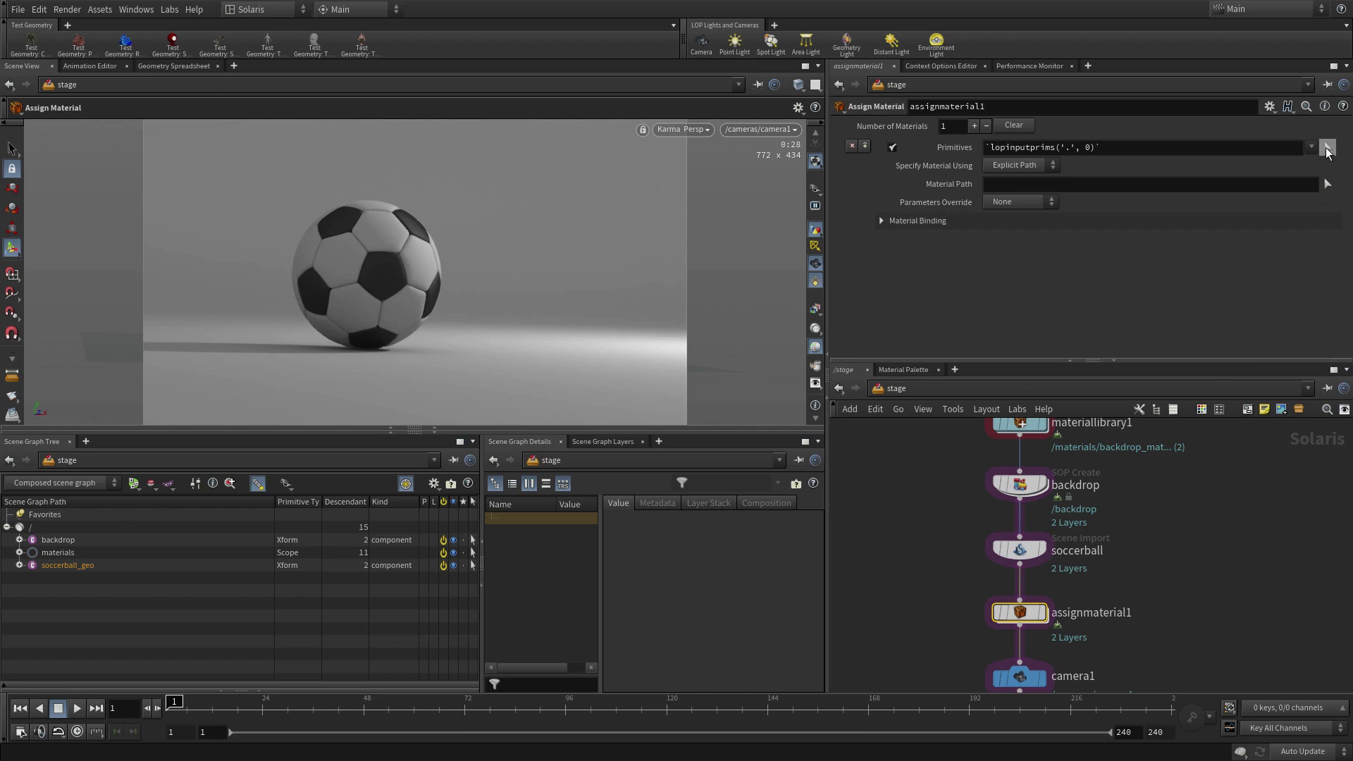
- Assign /materials/soccerball_mat to the /soccerball_geo/mesh_0 primitive
{"action": "left_click", "coordinate": [1327, 148]}
{"action": "left_click", "coordinate": [378, 272]}
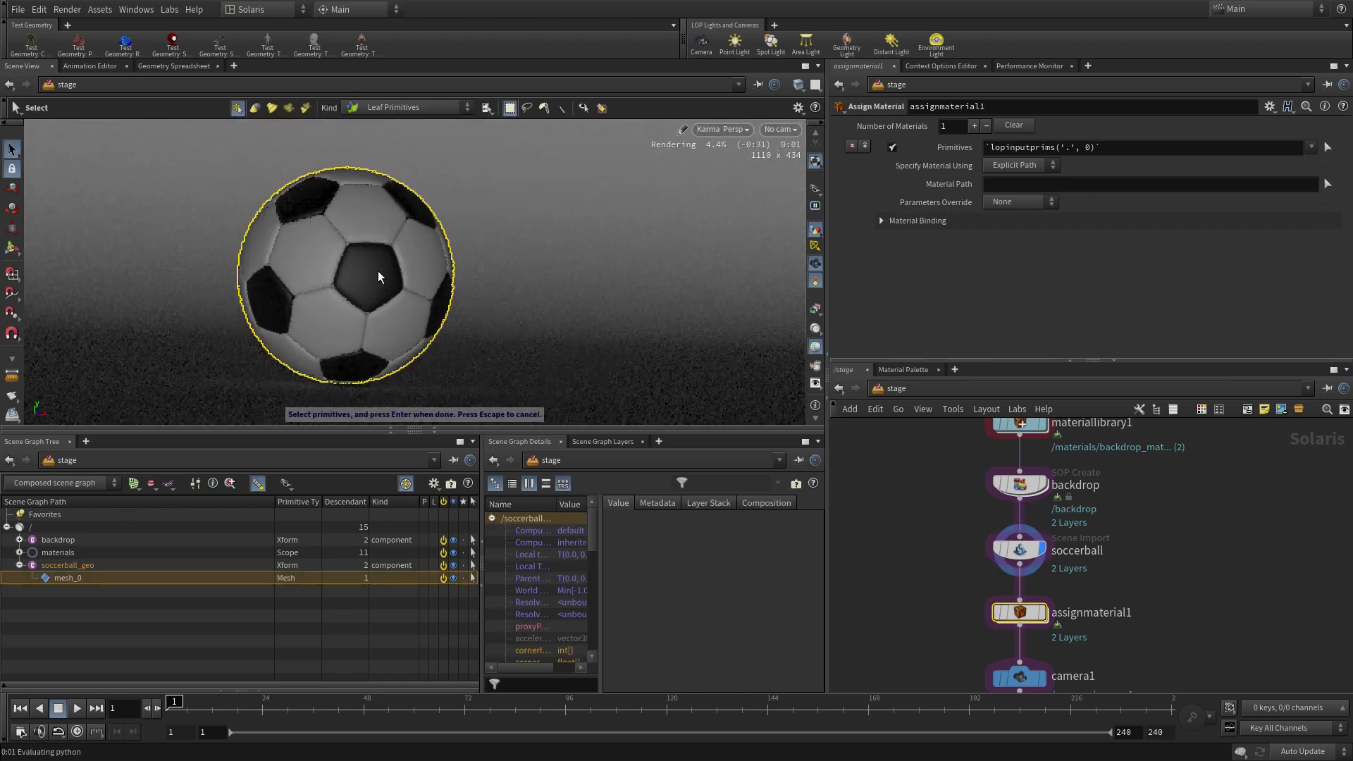
{"action": "key", "text": "Return"}
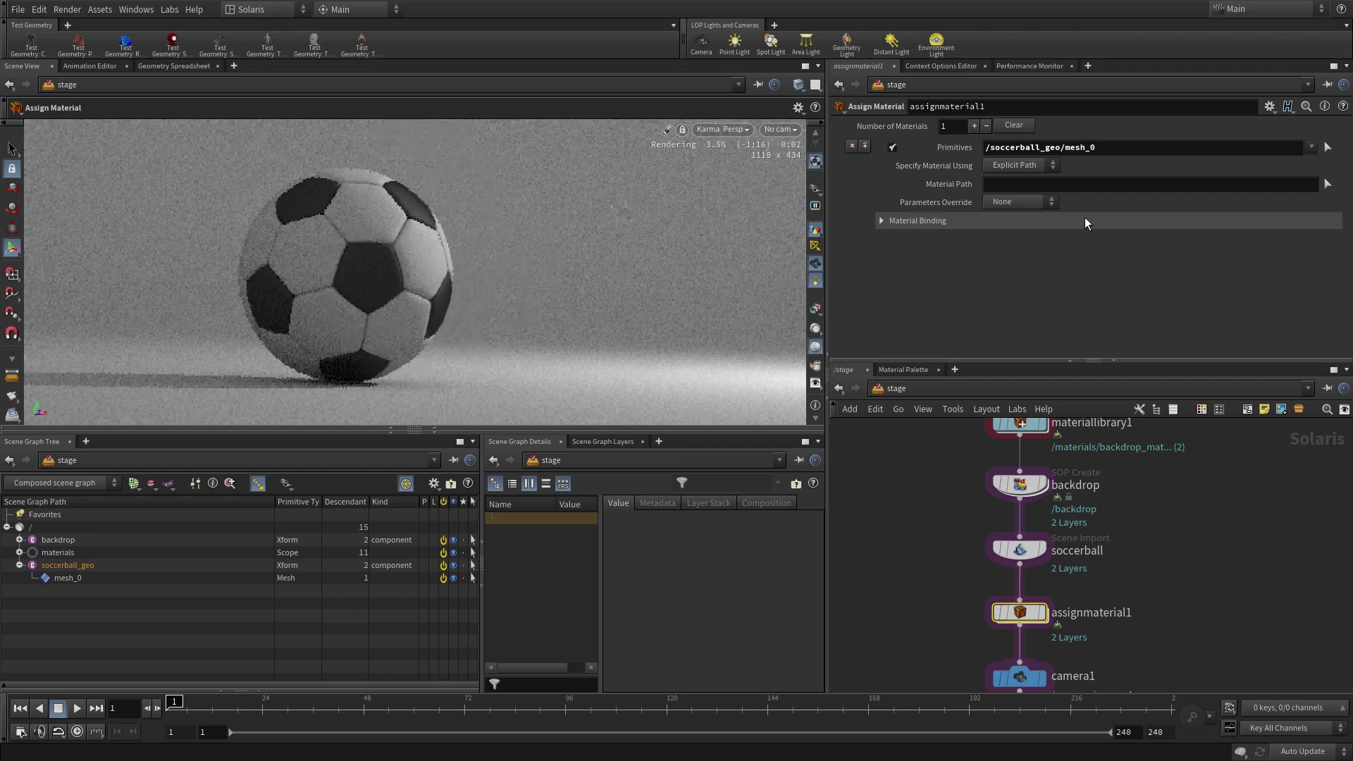
{"action": "left_click", "coordinate": [1328, 184]}
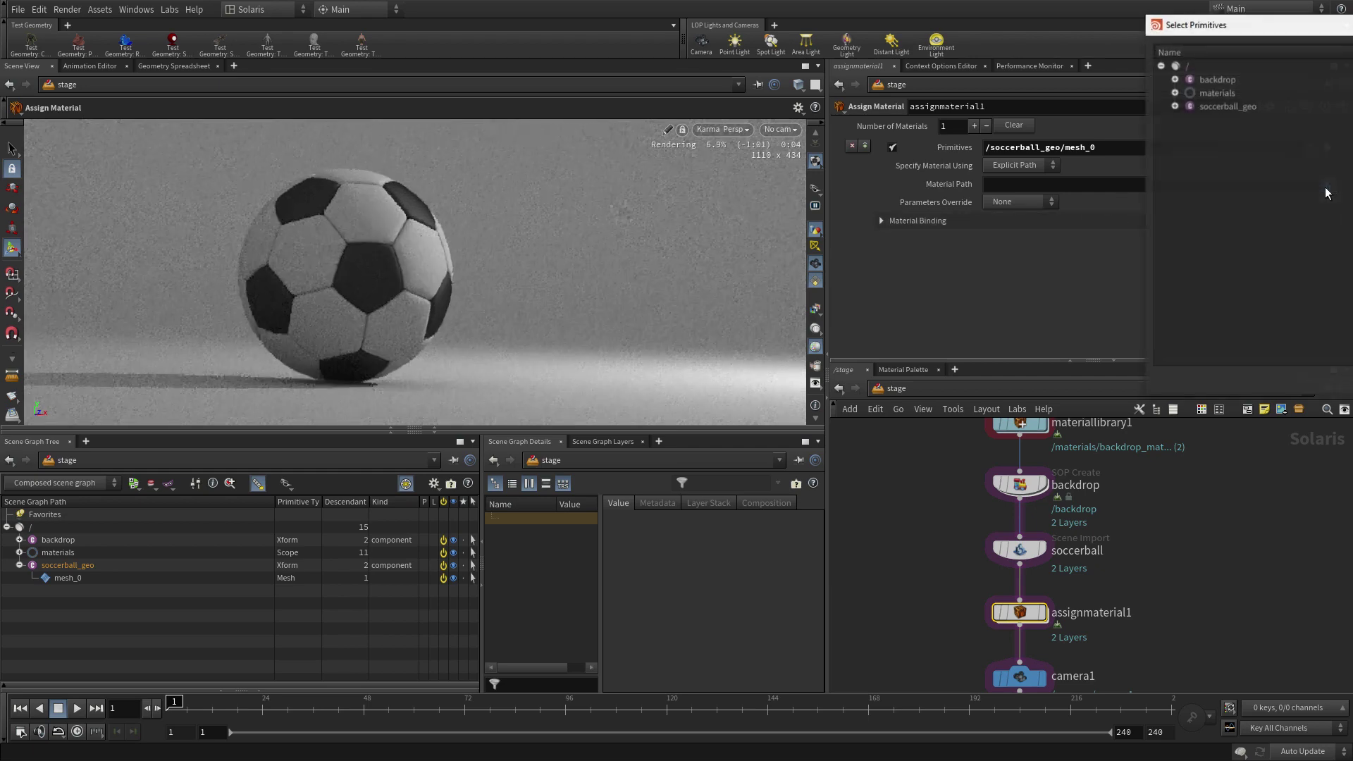
{"action": "left_click", "coordinate": [1174, 92]}
{"action": "left_click", "coordinate": [1243, 119]}
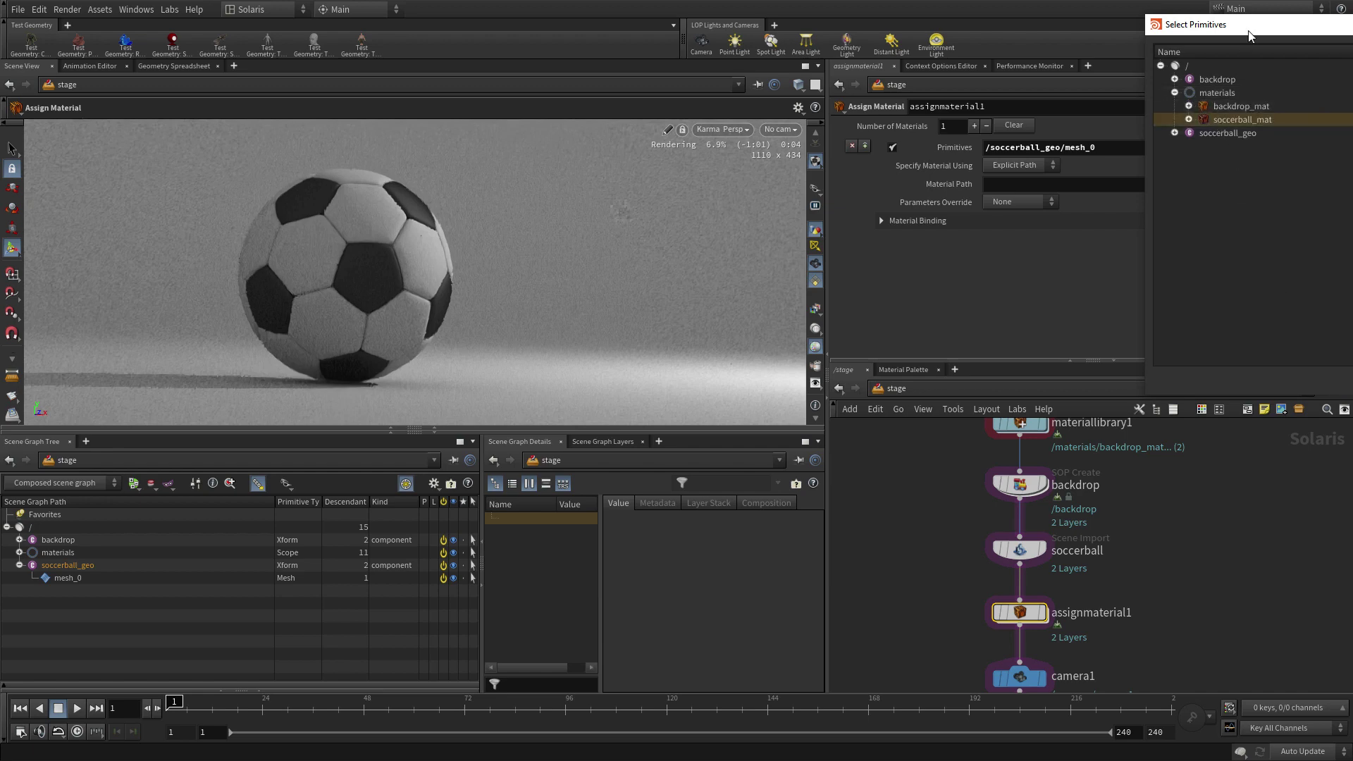
{"action": "left_click_drag", "start_coordinate": [1251, 24], "coordinate": [973, 266]}
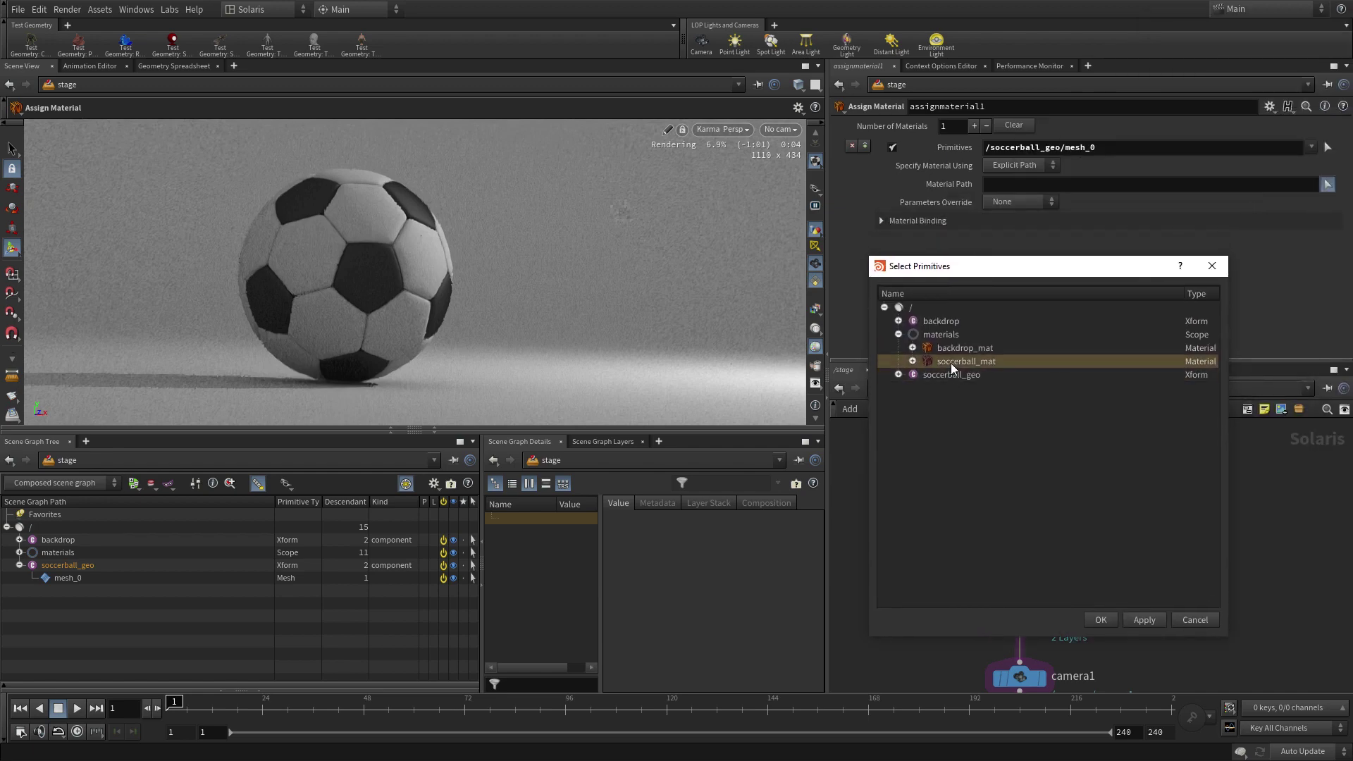
{"action": "left_click", "coordinate": [1100, 620]}
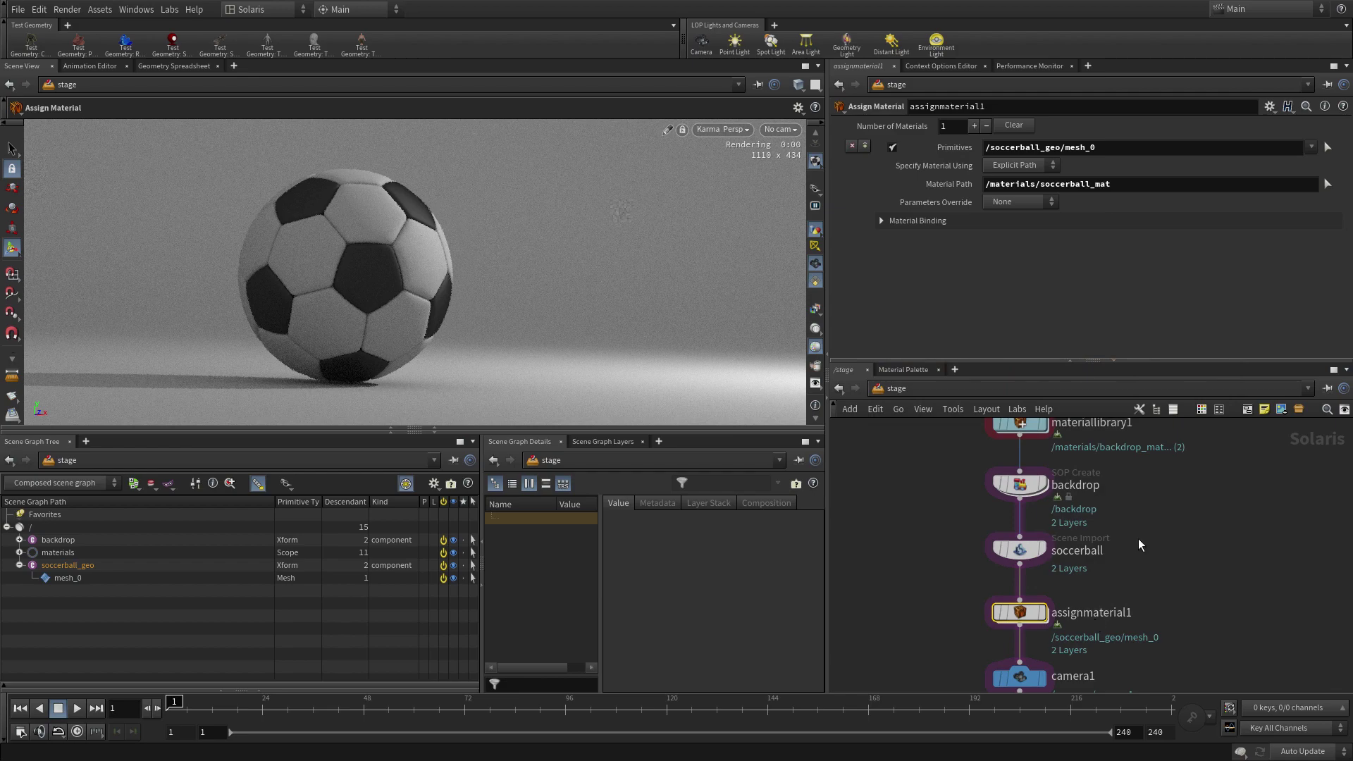
- Add a second assignment binding /materials/backdrop_mat to /backdrop/mesh_0
{"action": "left_click", "coordinate": [865, 146]}
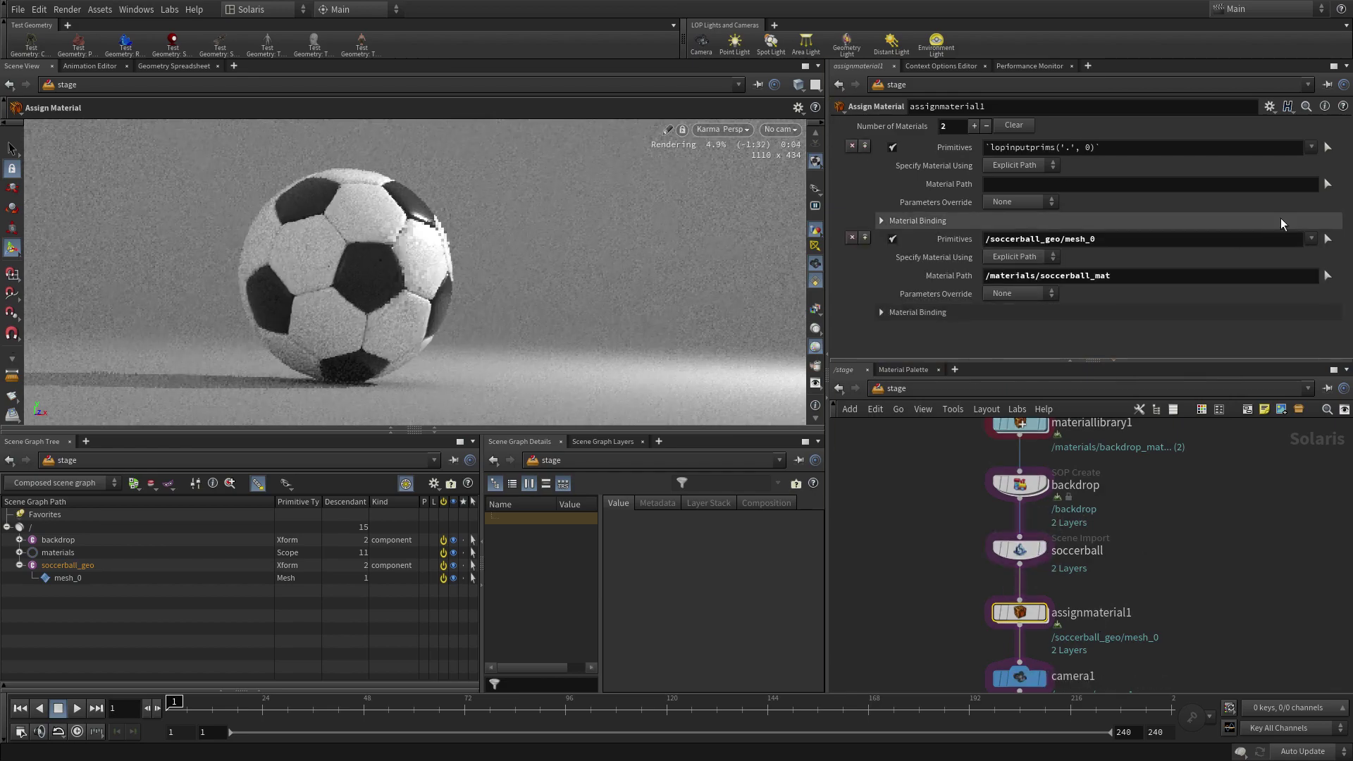
{"action": "left_click", "coordinate": [1328, 148]}
{"action": "left_click", "coordinate": [702, 332]}
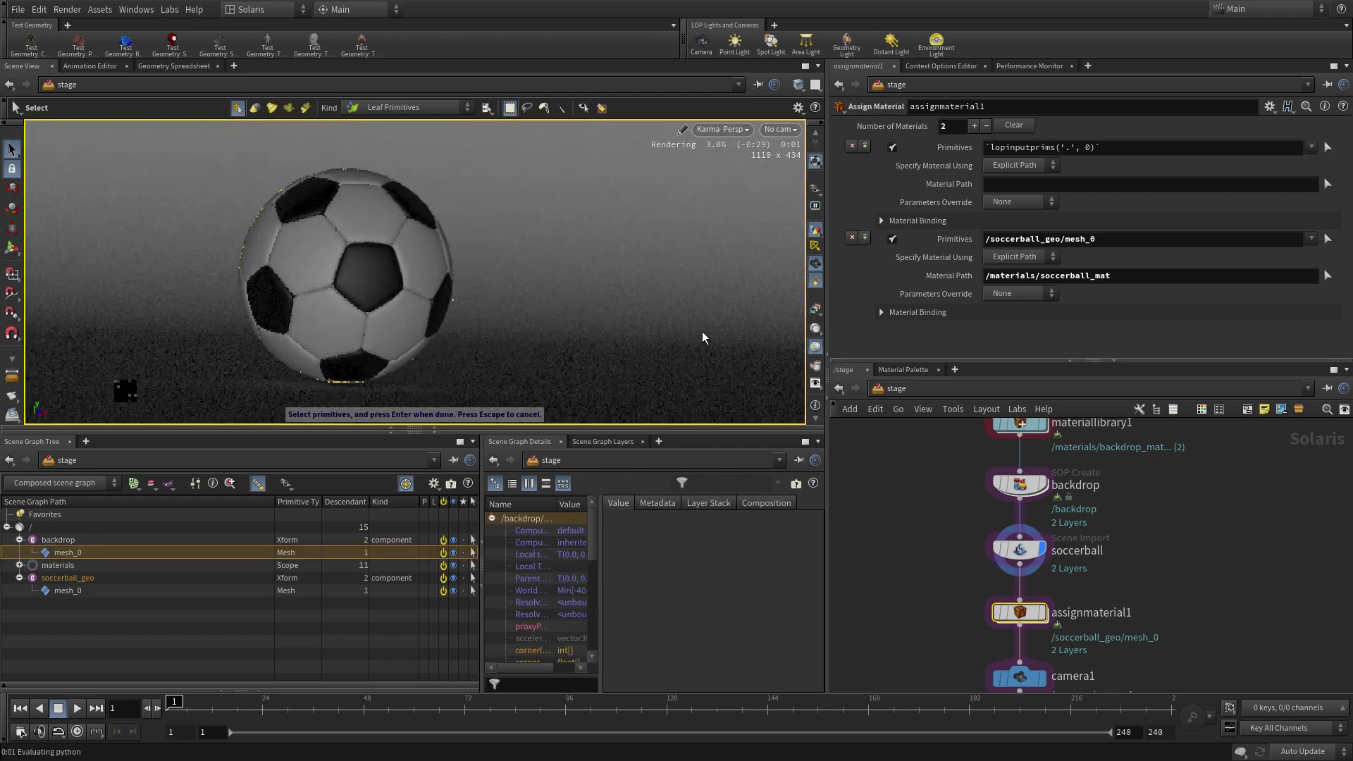
{"action": "key", "text": "Return"}
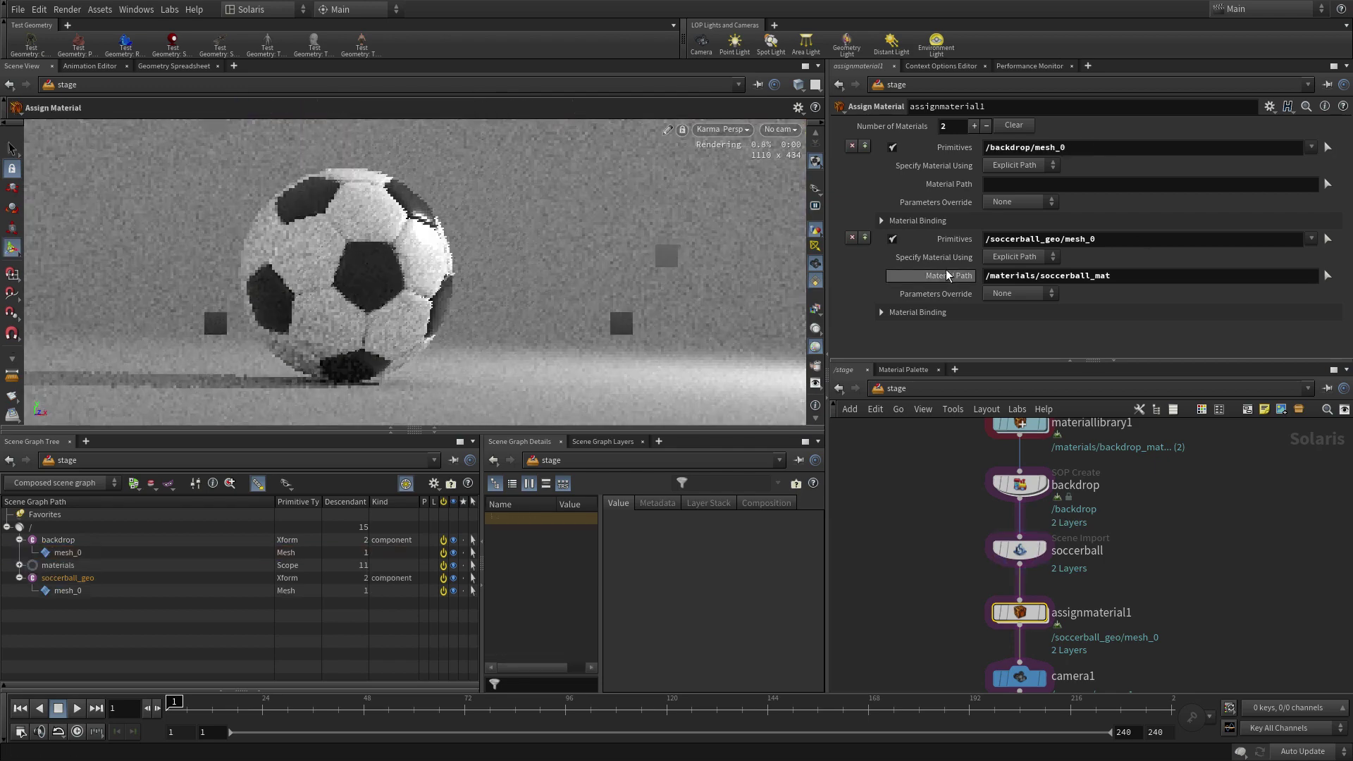
{"action": "left_click", "coordinate": [1328, 184]}
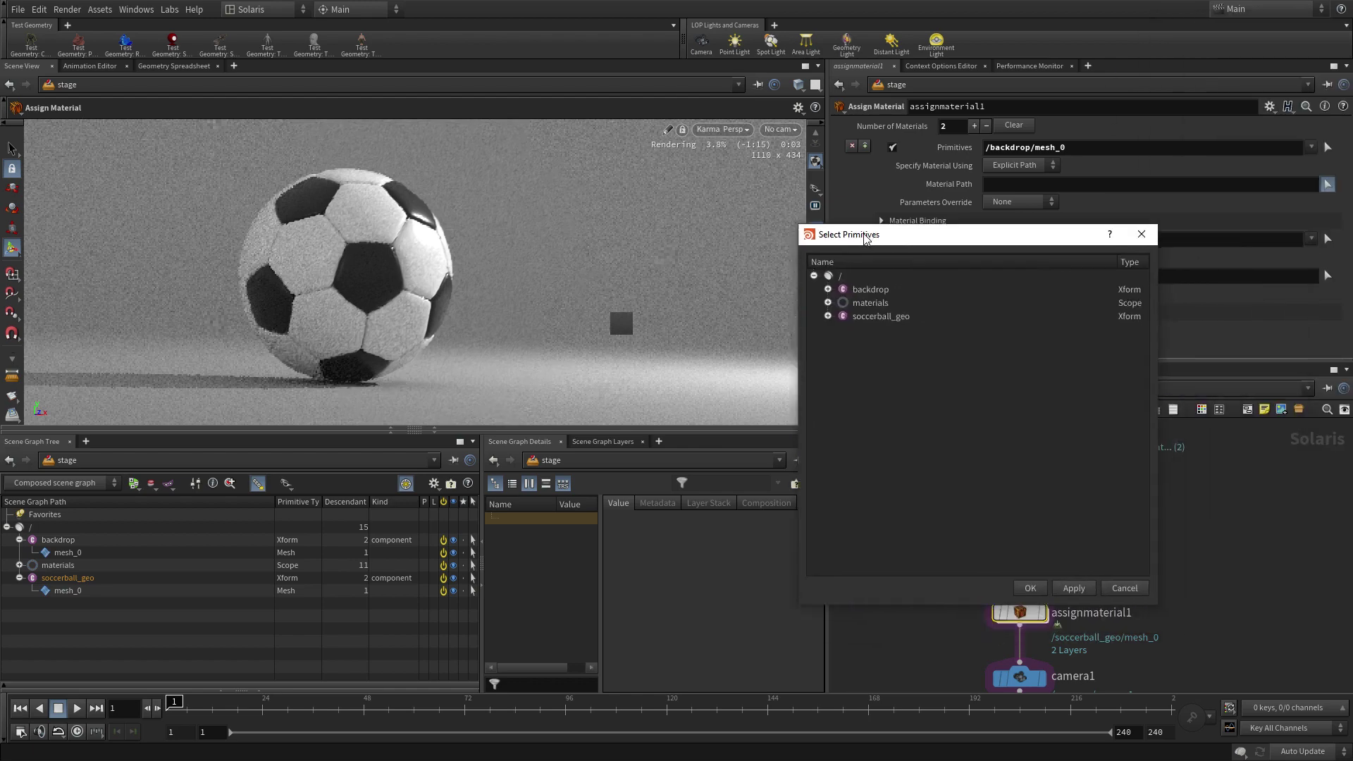
{"action": "left_click", "coordinate": [821, 294]}
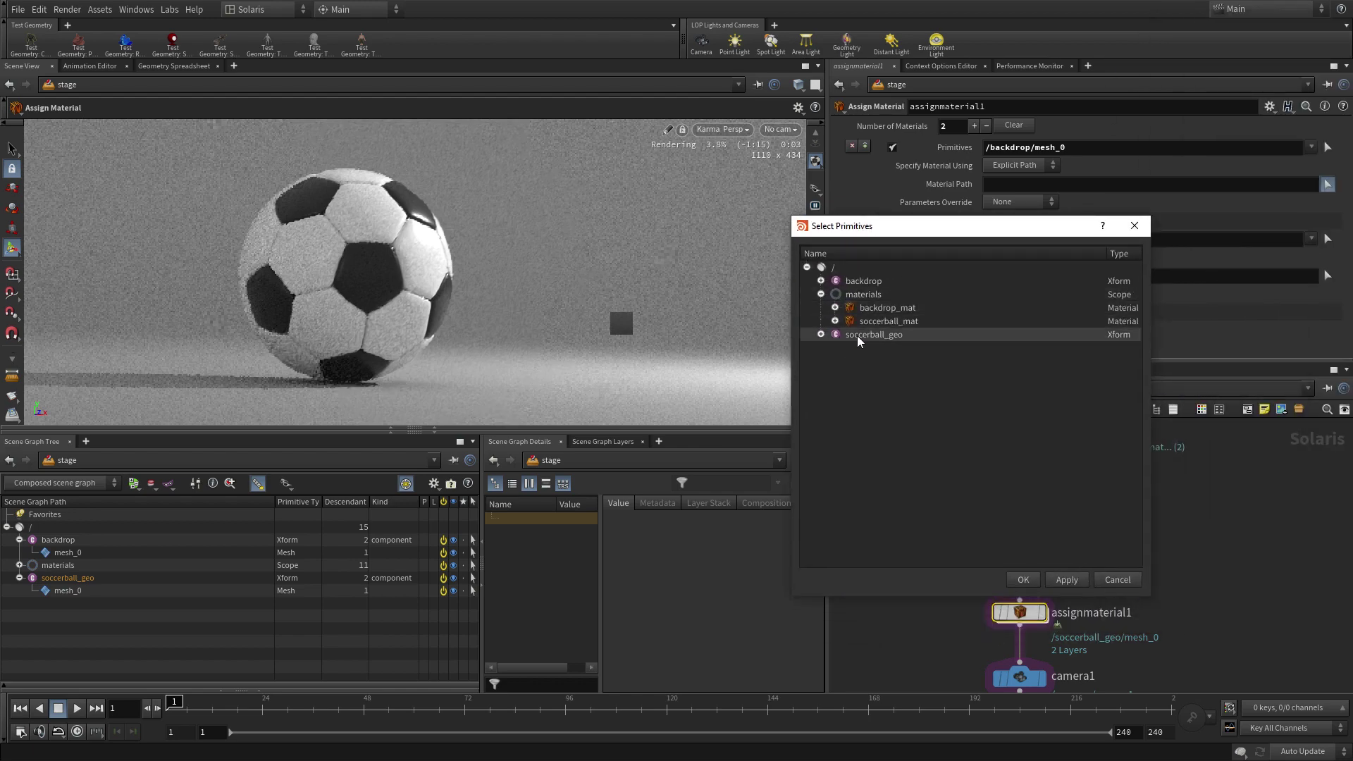
{"action": "left_click", "coordinate": [887, 308]}
{"action": "left_click", "coordinate": [1031, 582]}
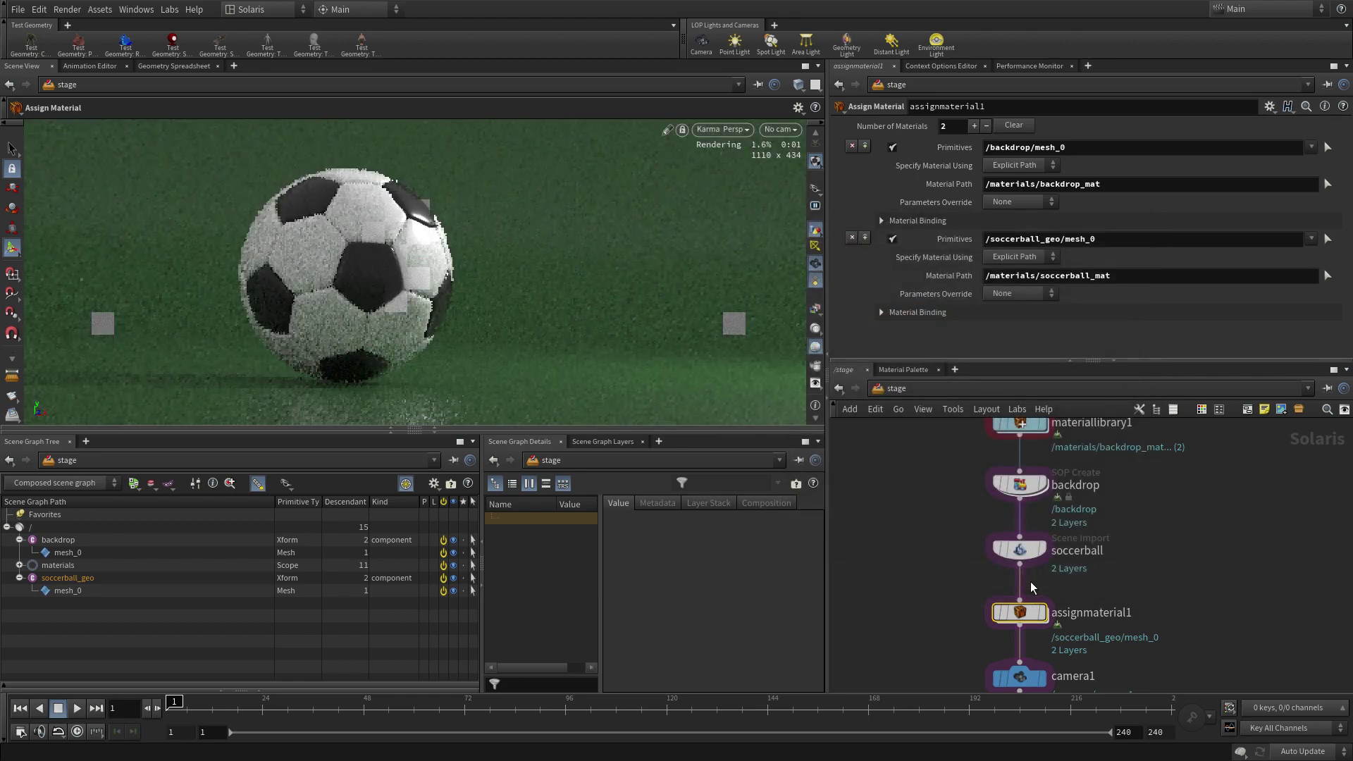
{"action": "left_click", "coordinate": [781, 129]}
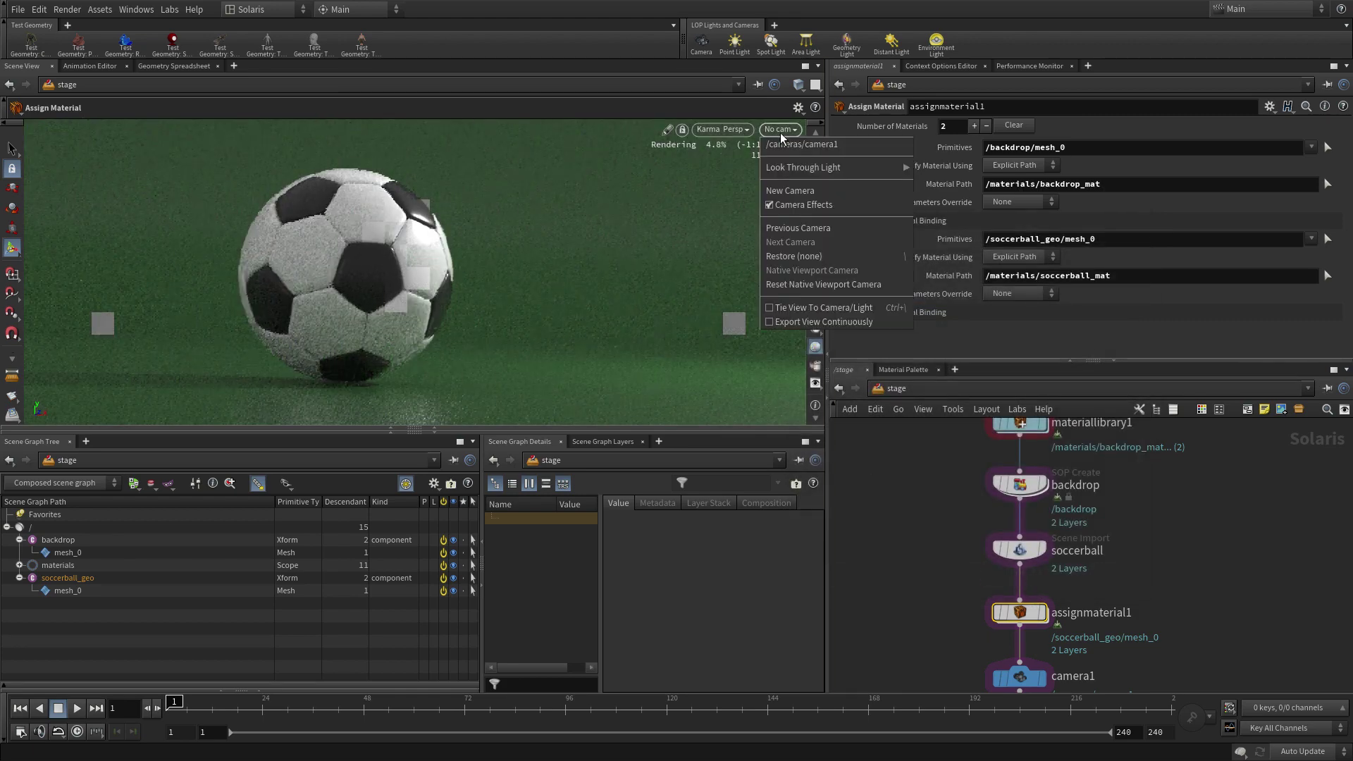
- Look through /cameras/camera1 so Karma renders the white ball on the dark green backdrop
{"action": "left_click", "coordinate": [786, 145]}
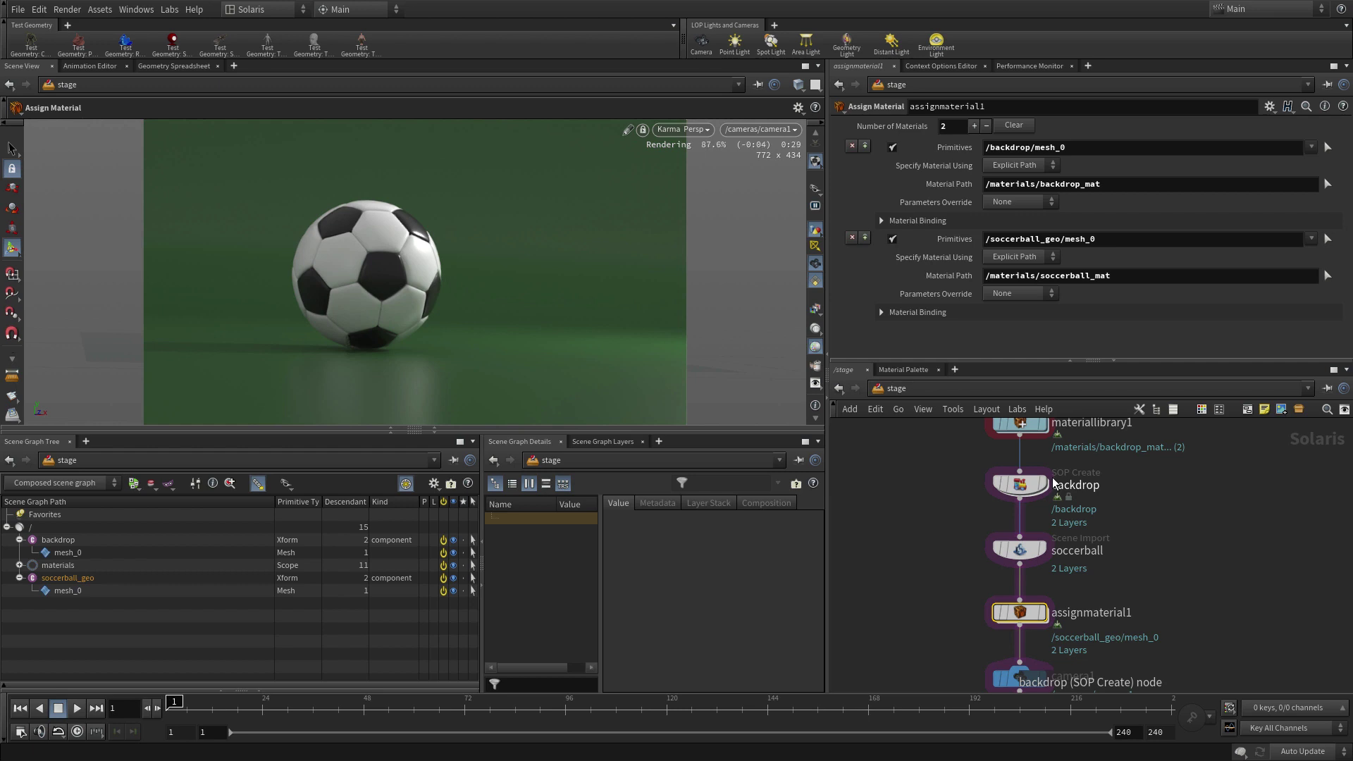
- Enable a Base Color texture on soccerball_mat using $HIP/tex/soccerball_color.rat
{"action": "double_click", "coordinate": [1022, 424]}
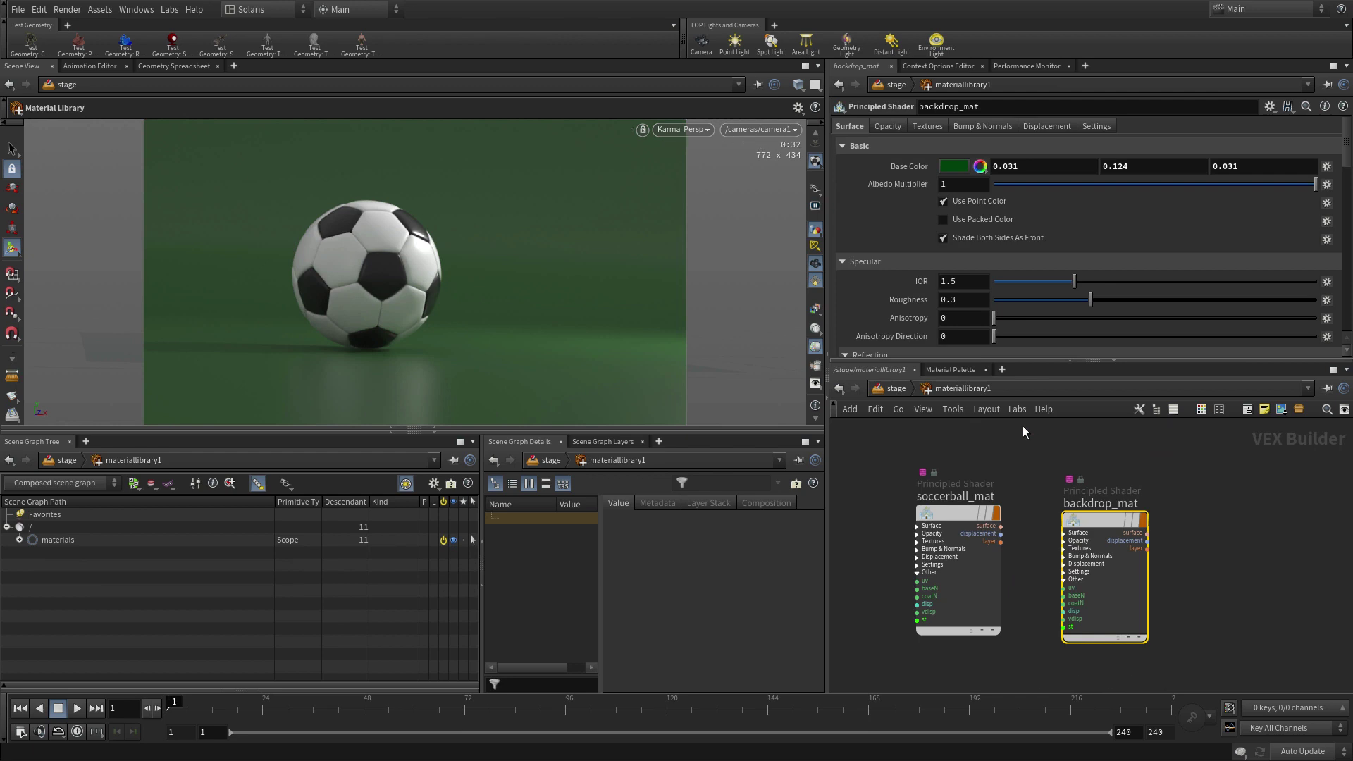
{"action": "left_click", "coordinate": [962, 515]}
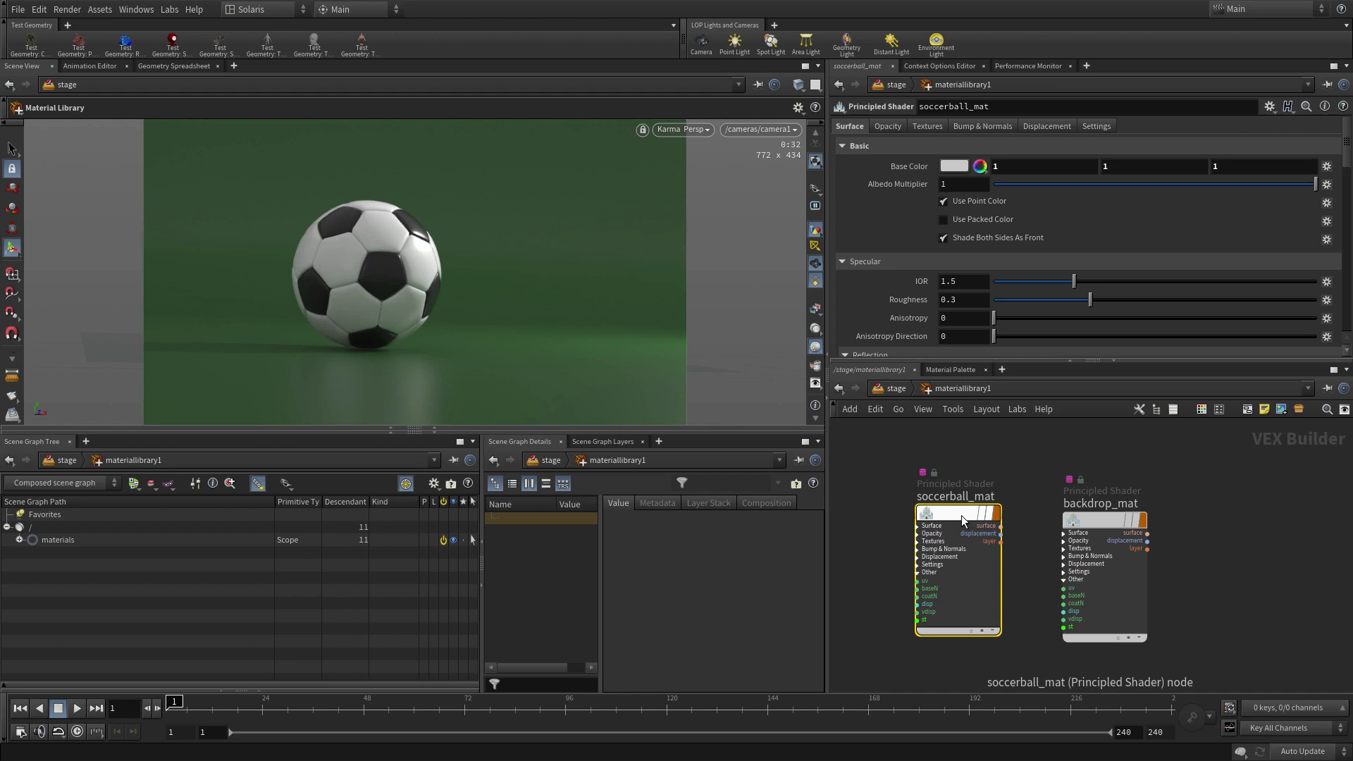
{"action": "left_click", "coordinate": [927, 125]}
{"action": "left_click", "coordinate": [958, 166]}
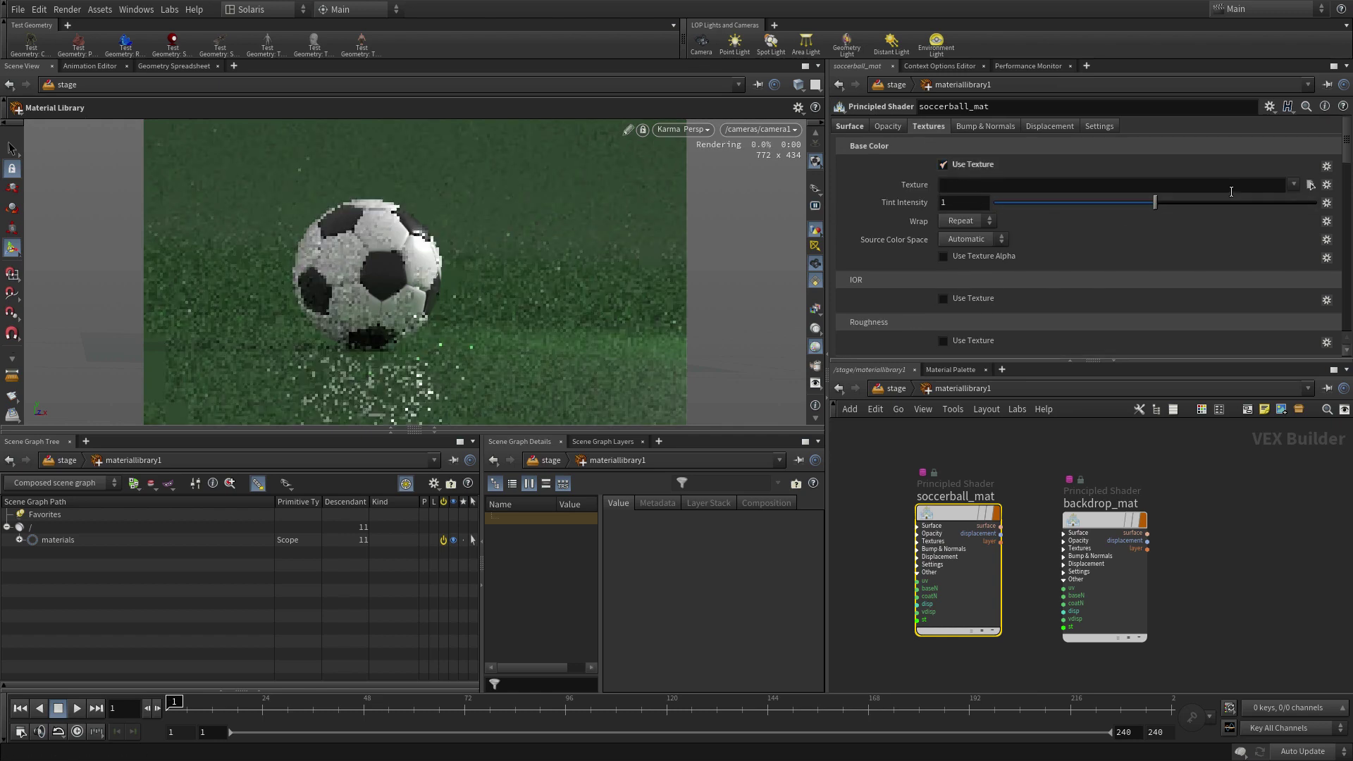
{"action": "left_click", "coordinate": [1309, 185]}
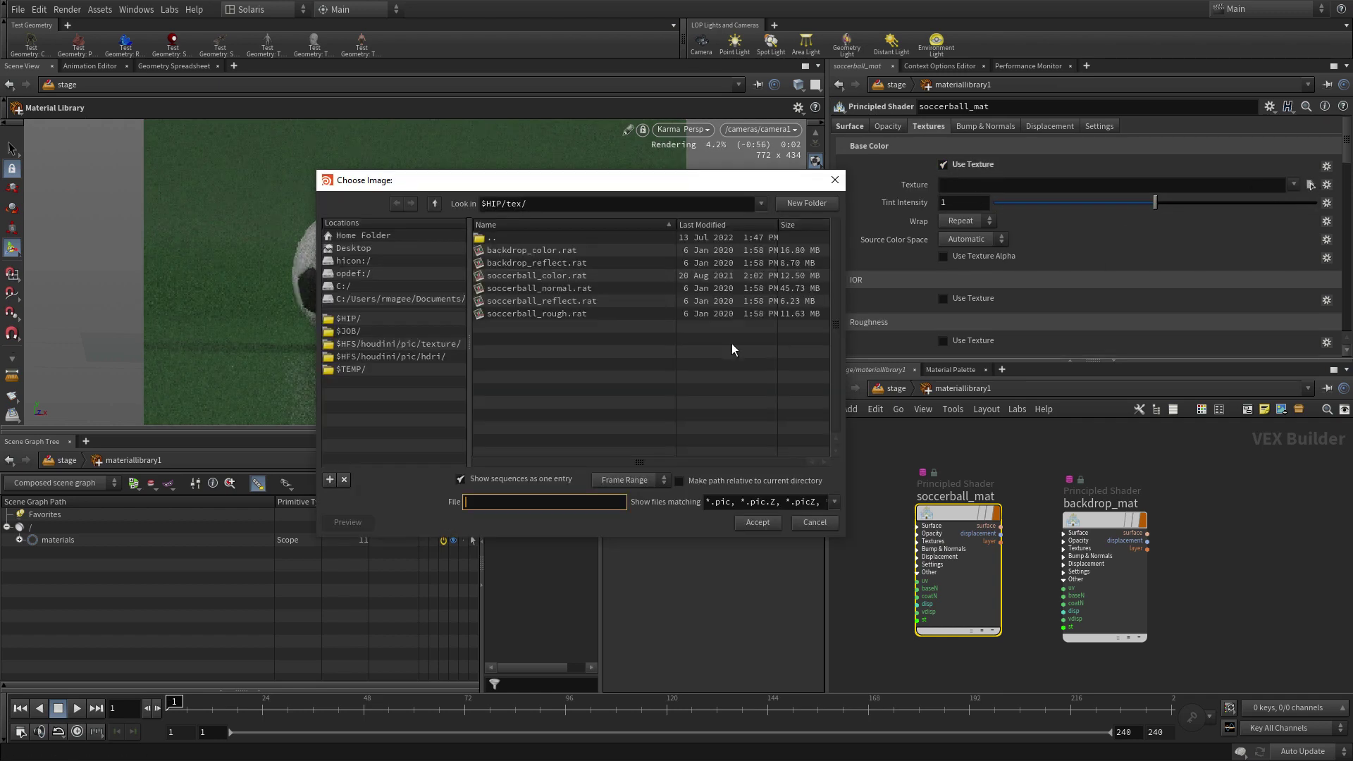
{"action": "left_click", "coordinate": [568, 275]}
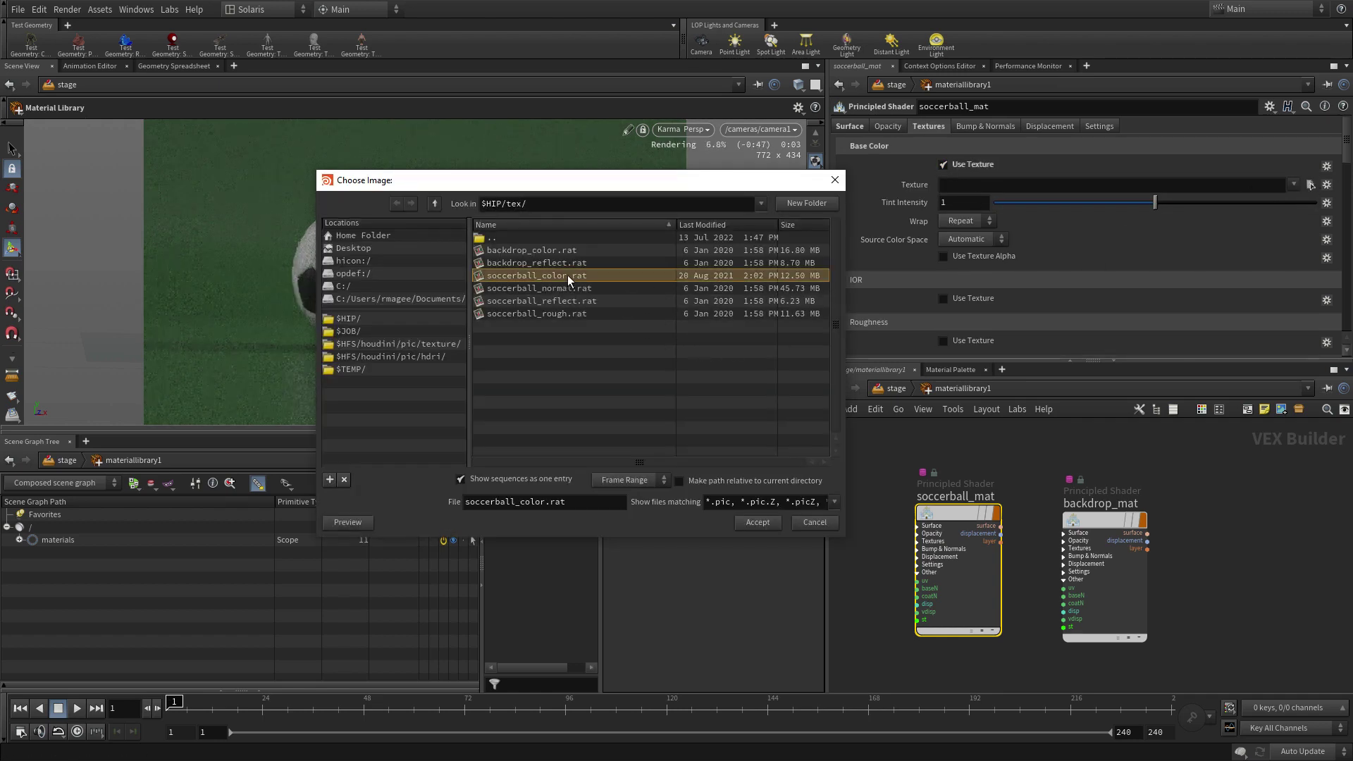
{"action": "left_click", "coordinate": [758, 522]}
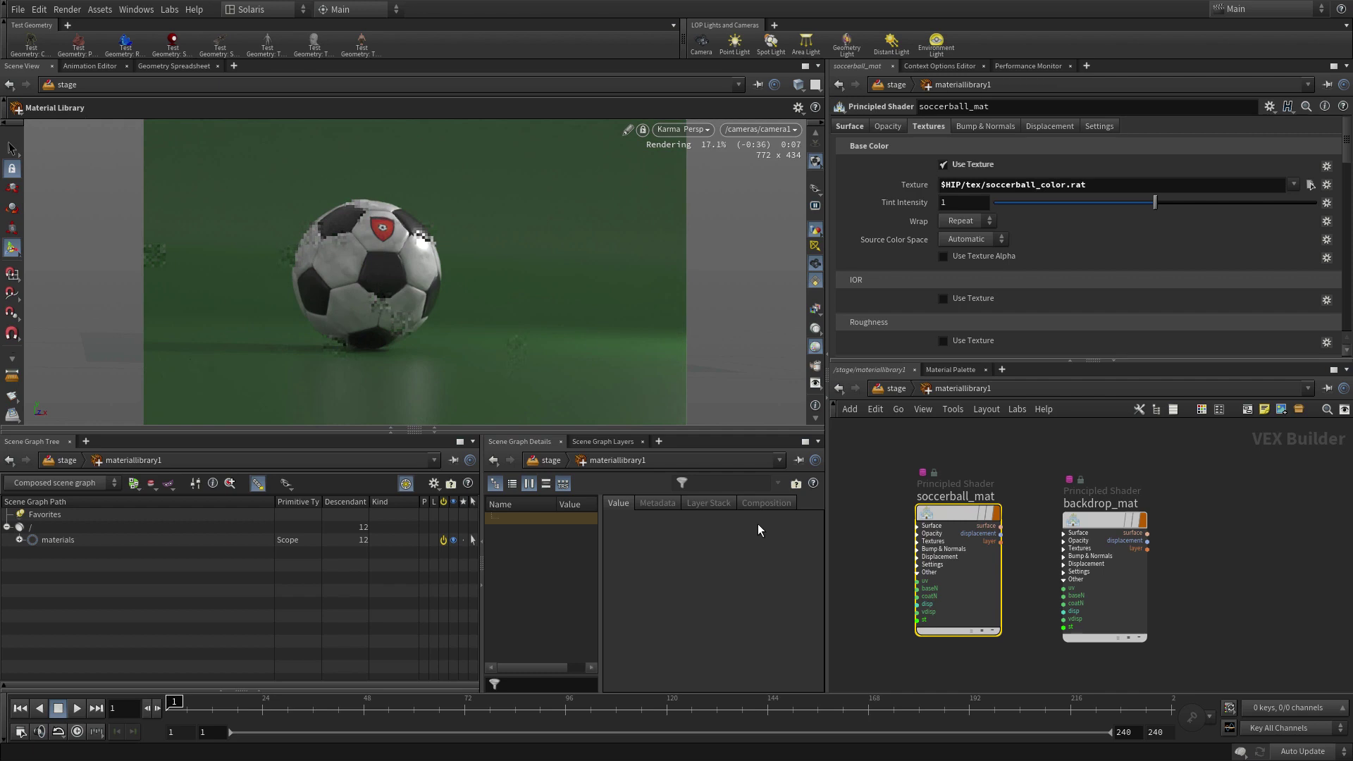
- Enable a roughness texture on soccerball_mat using $HIP/tex/soccerball_rough.rat
{"action": "scroll", "coordinate": [967, 257], "scroll_direction": "down", "scroll_amount": 3}
{"action": "left_click", "coordinate": [965, 248]}
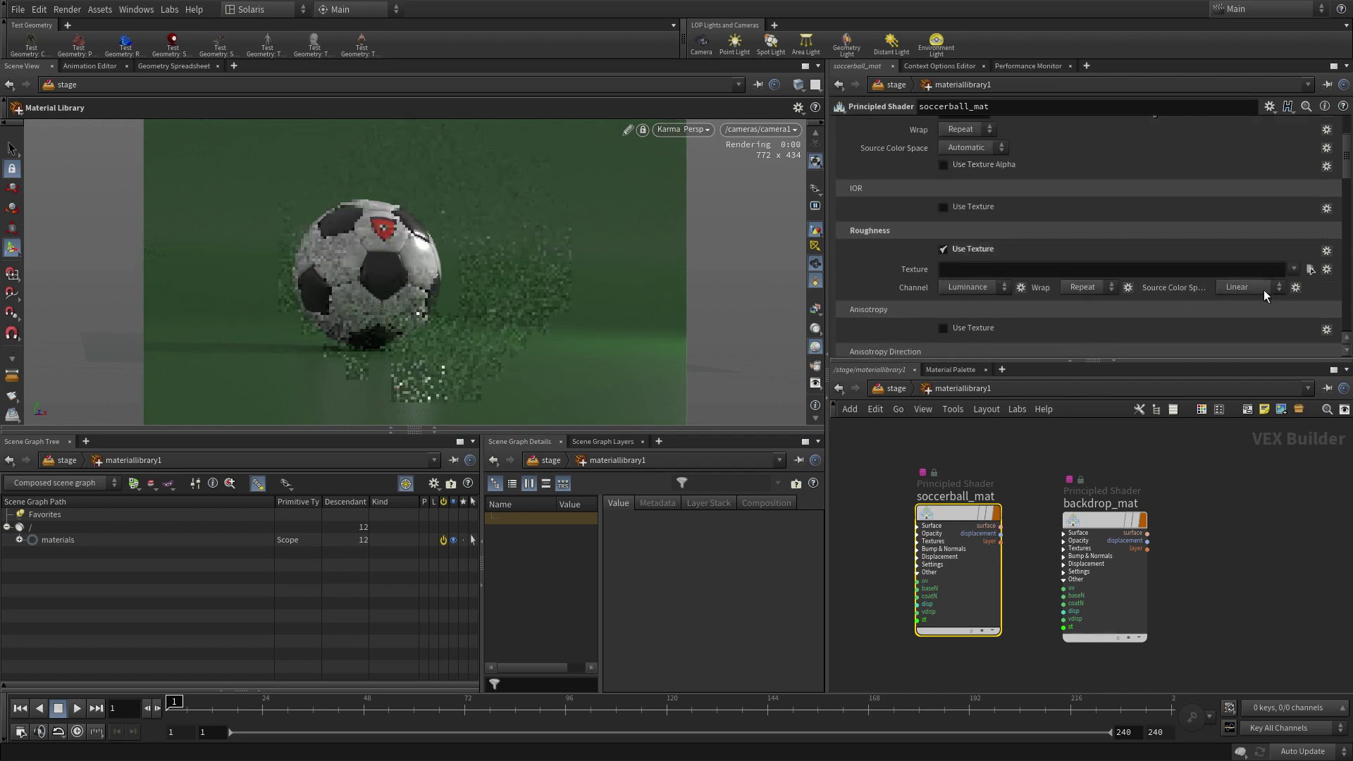
{"action": "left_click", "coordinate": [1311, 270]}
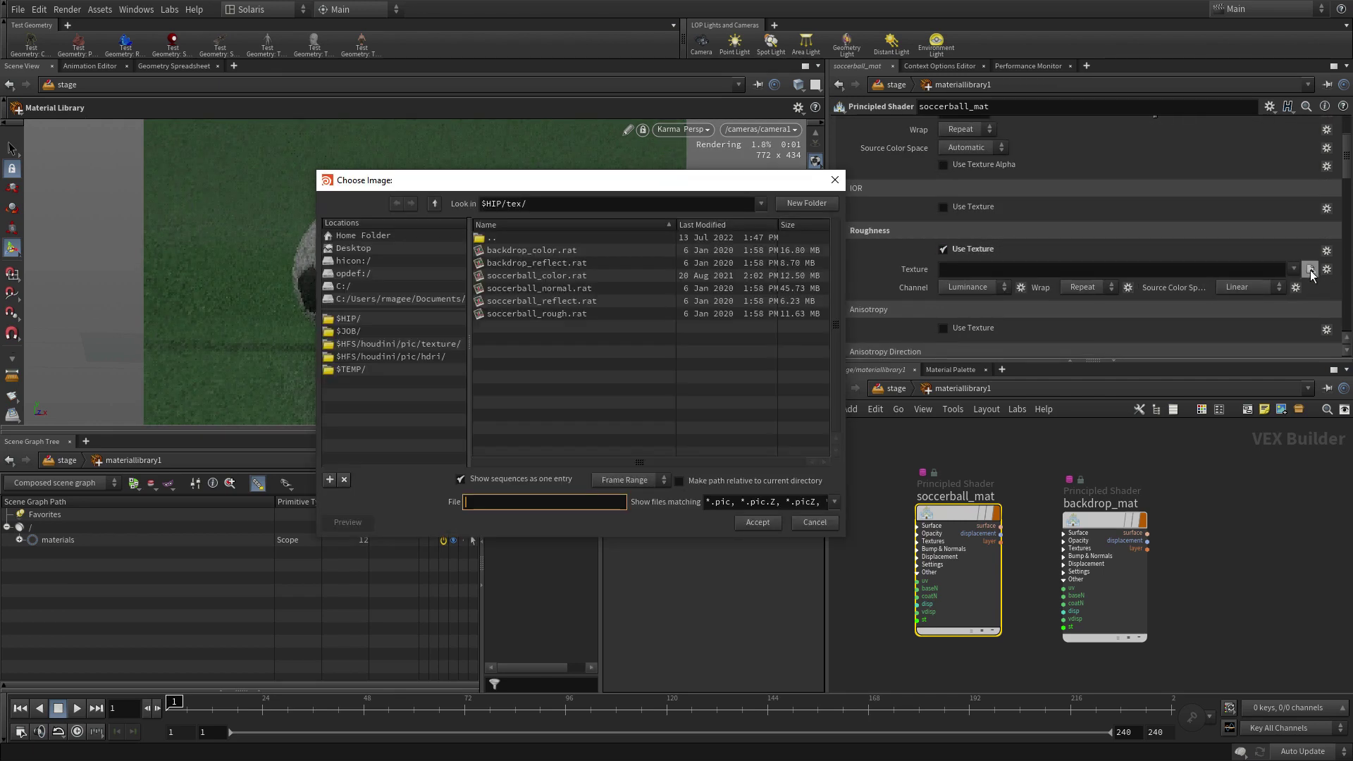
{"action": "left_click", "coordinate": [573, 311]}
{"action": "left_click", "coordinate": [758, 522]}
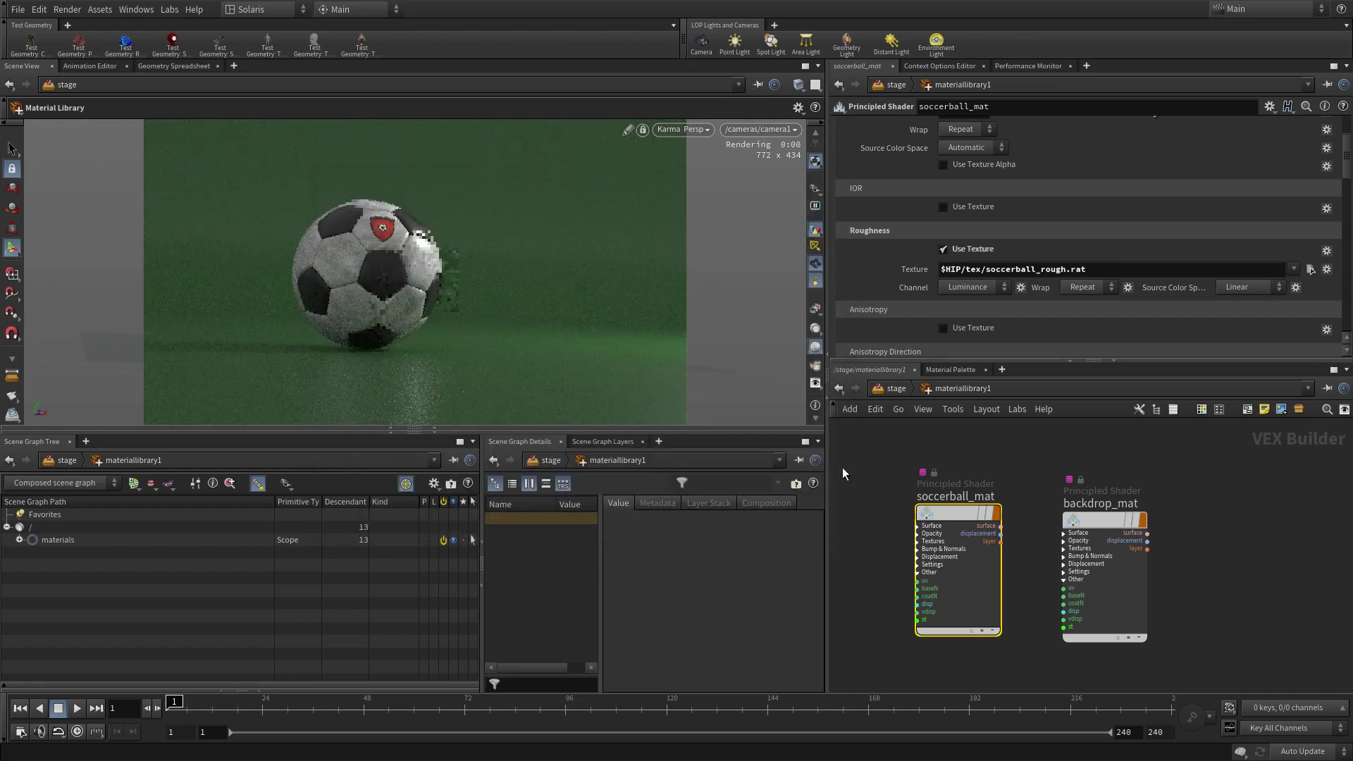
- Enable a reflectivity texture on soccerball_mat using $HIP/tex/backdrop_reflect.rat
{"action": "scroll", "coordinate": [1144, 241], "scroll_direction": "down", "scroll_amount": 3}
{"action": "scroll", "coordinate": [1144, 241], "scroll_direction": "down", "scroll_amount": 2}
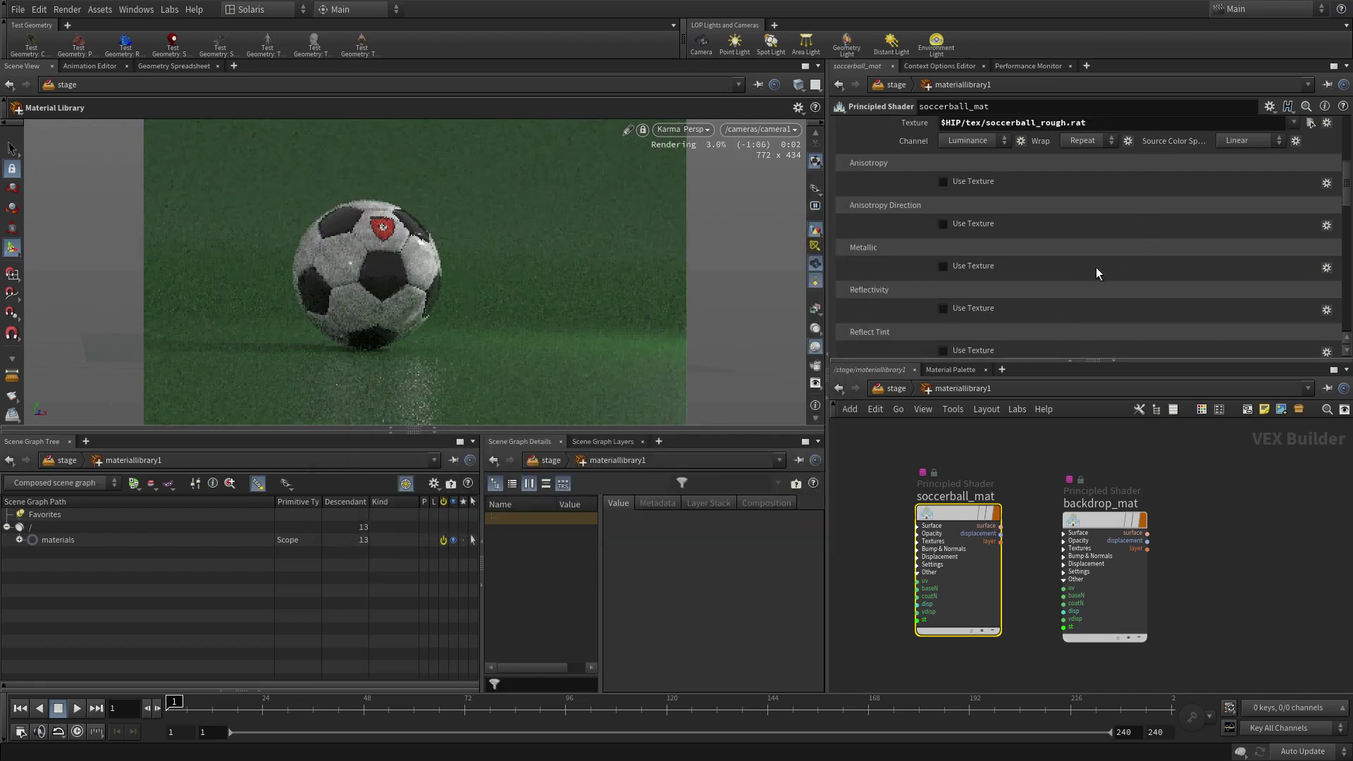
{"action": "left_click", "coordinate": [972, 310]}
{"action": "scroll", "coordinate": [1084, 296], "scroll_direction": "down", "scroll_amount": 2}
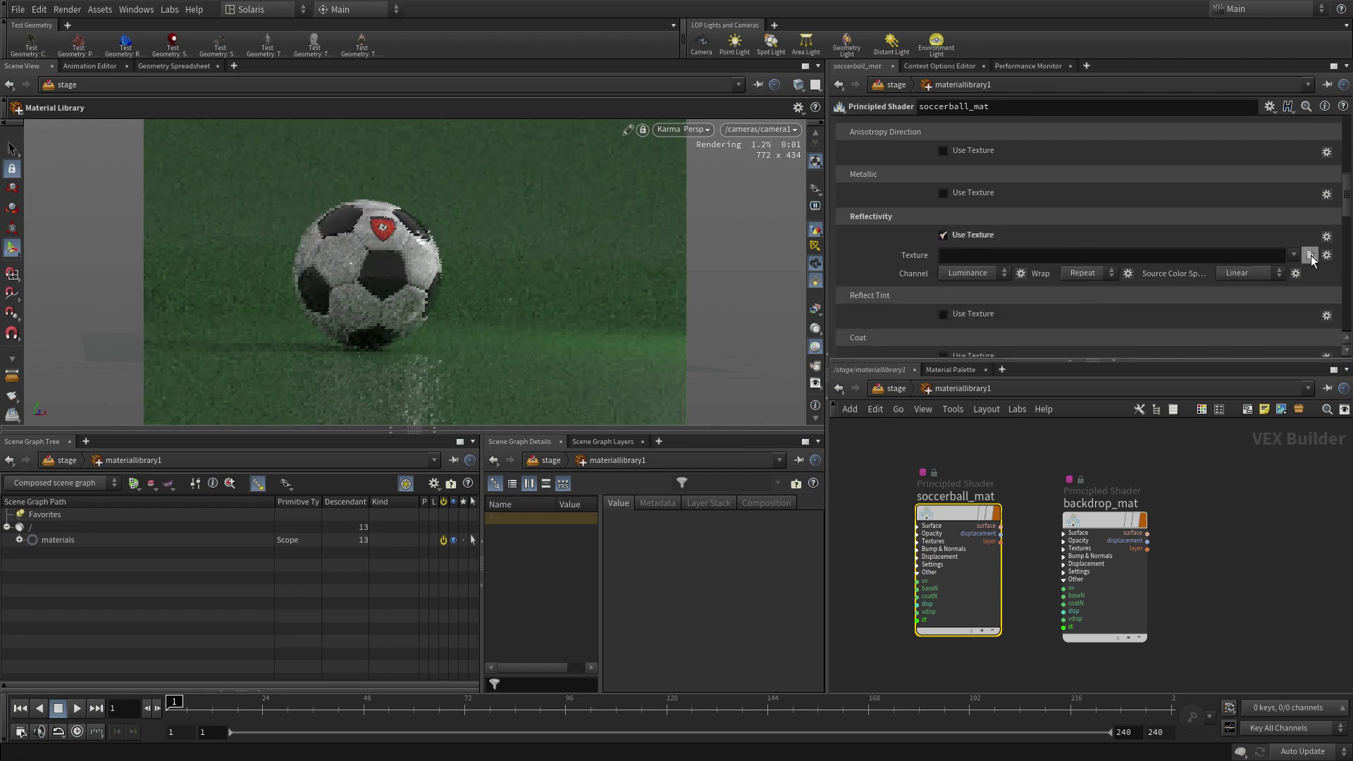
{"action": "left_click", "coordinate": [1311, 255]}
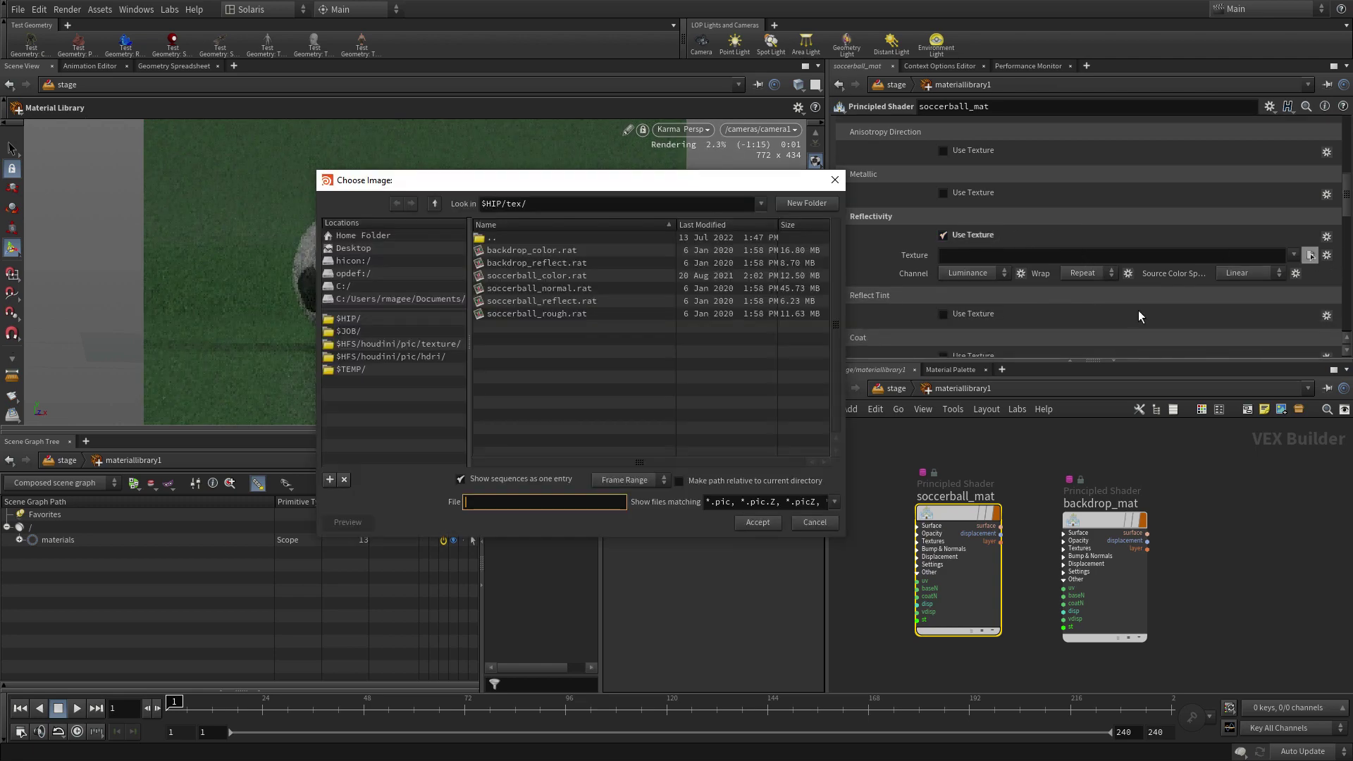
{"action": "left_click", "coordinate": [539, 263]}
{"action": "left_click", "coordinate": [758, 522]}
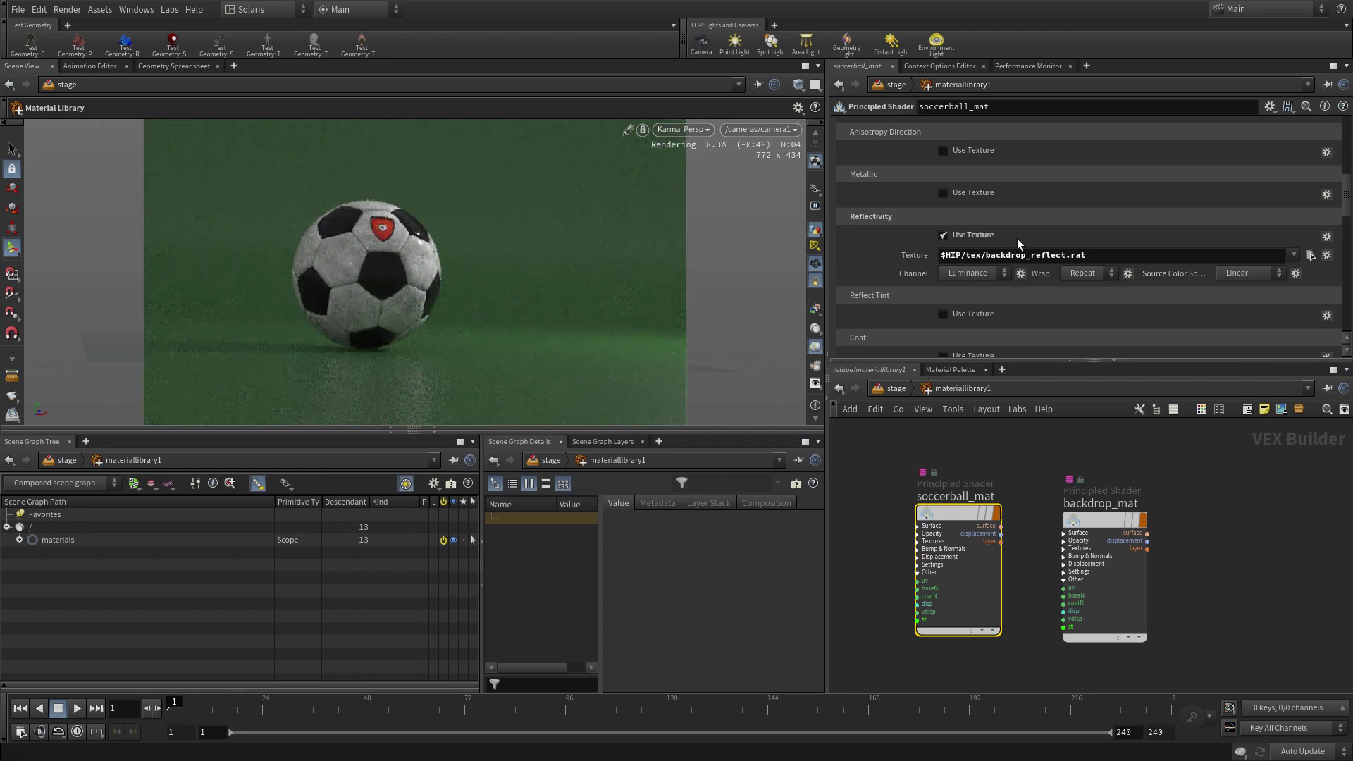
- On Bump & Normals, enable a normal map from $HIP/tex/soccerball_normal.rat with Effect Scale 0.5
{"action": "scroll", "coordinate": [1017, 239], "scroll_direction": "up", "scroll_amount": 5}
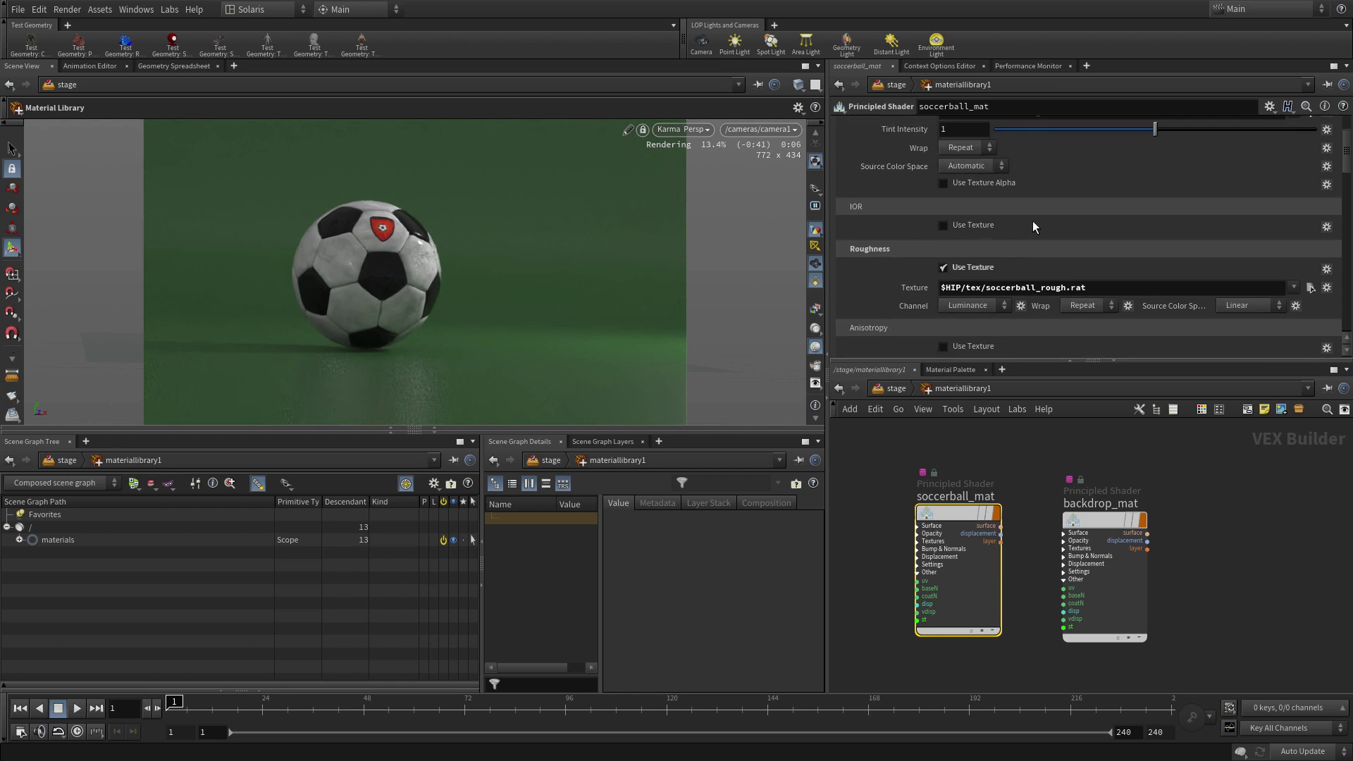
{"action": "scroll", "coordinate": [1033, 224], "scroll_direction": "up", "scroll_amount": 3}
{"action": "left_click", "coordinate": [995, 126]}
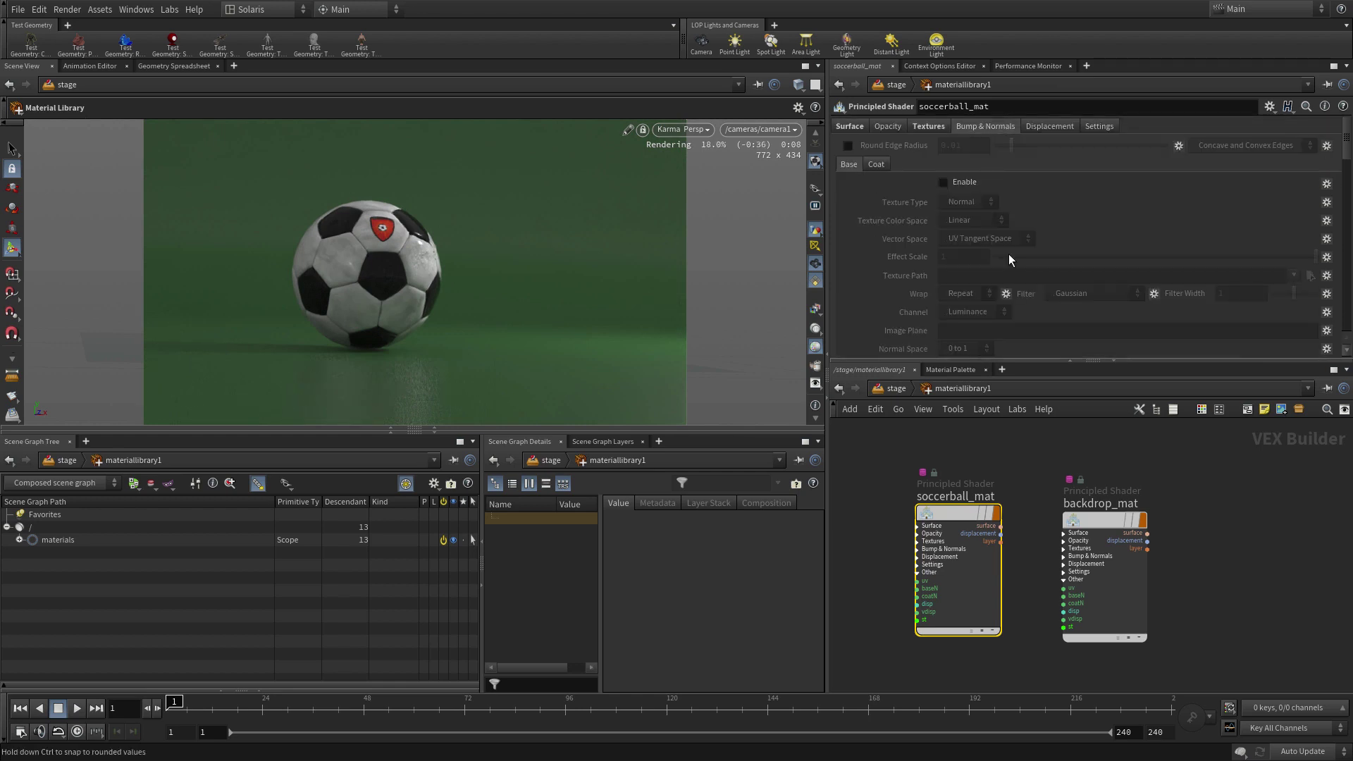
{"action": "left_click", "coordinate": [964, 183]}
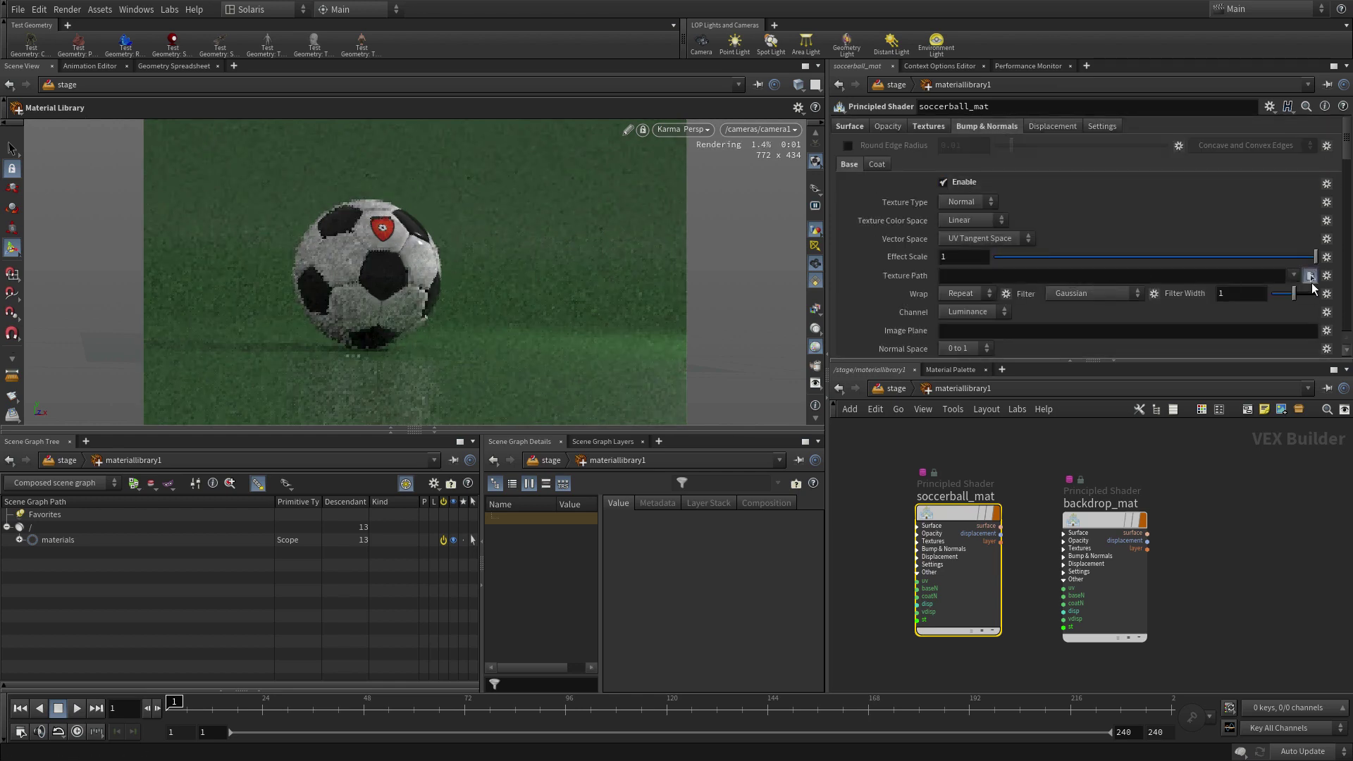
{"action": "left_click", "coordinate": [1310, 277]}
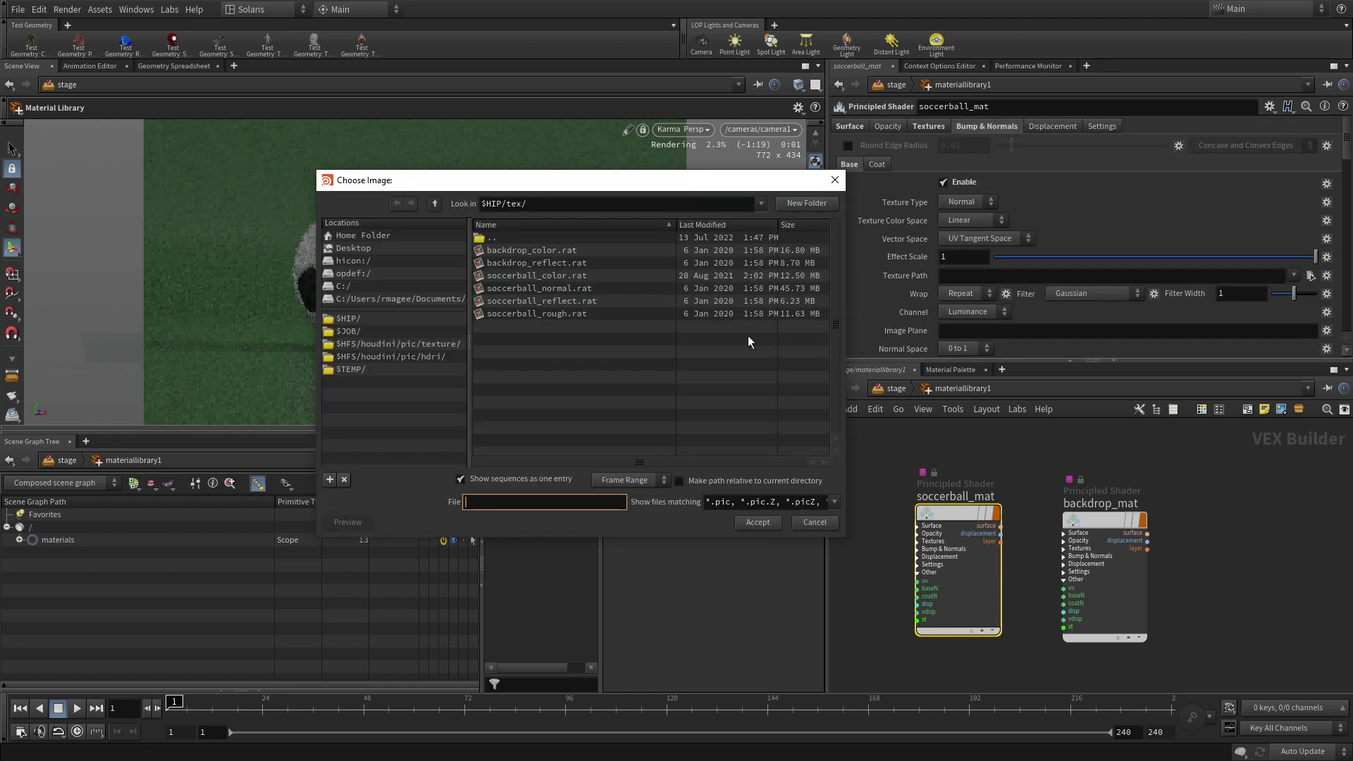
{"action": "left_click", "coordinate": [536, 289]}
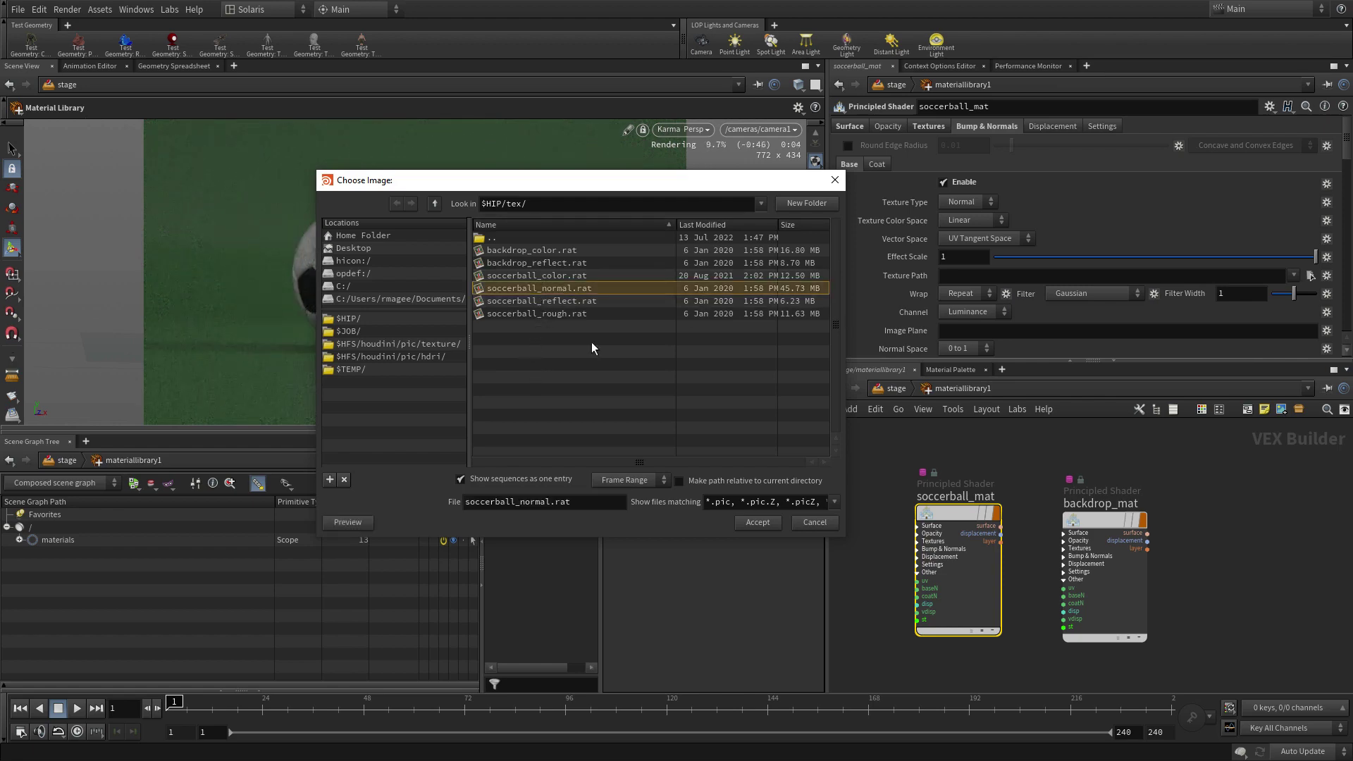
{"action": "left_click", "coordinate": [757, 523]}
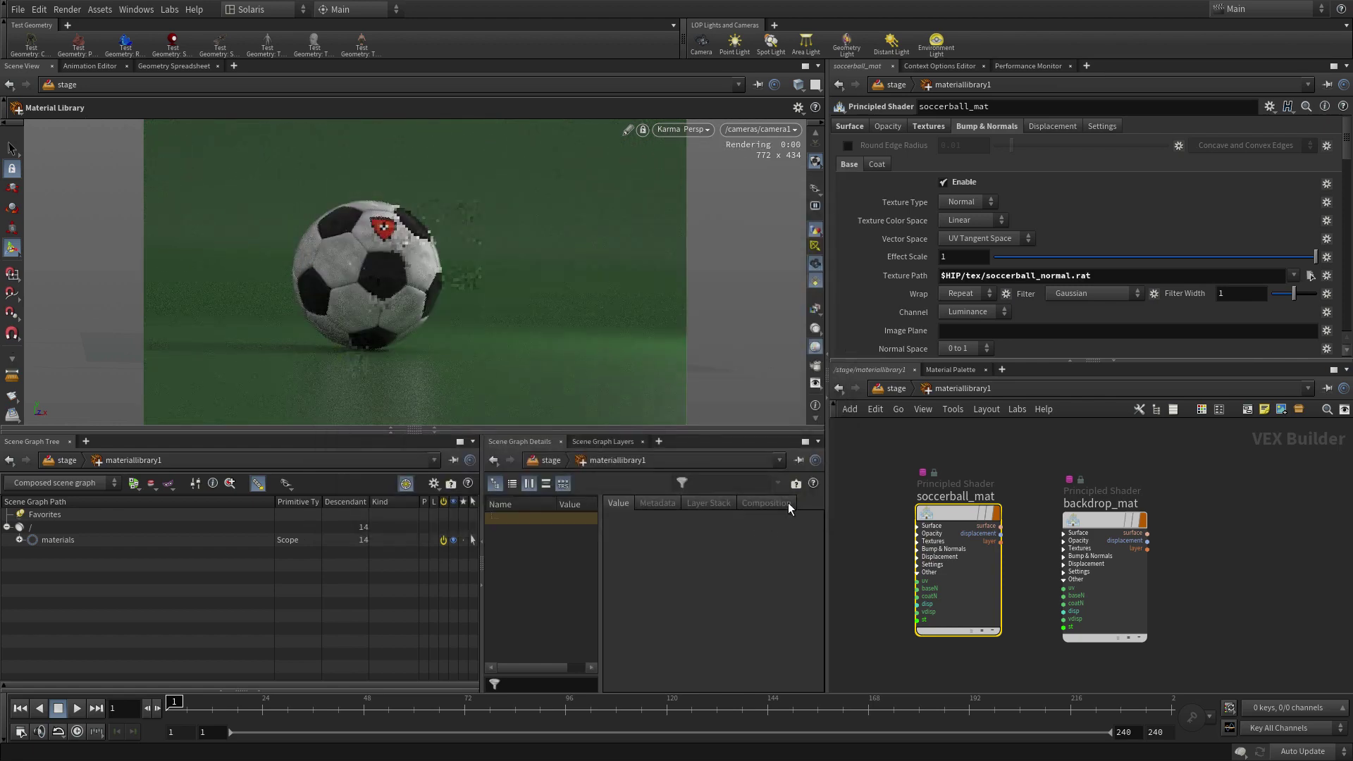
{"action": "left_click", "coordinate": [941, 260]}
{"action": "type", "text": "0."}
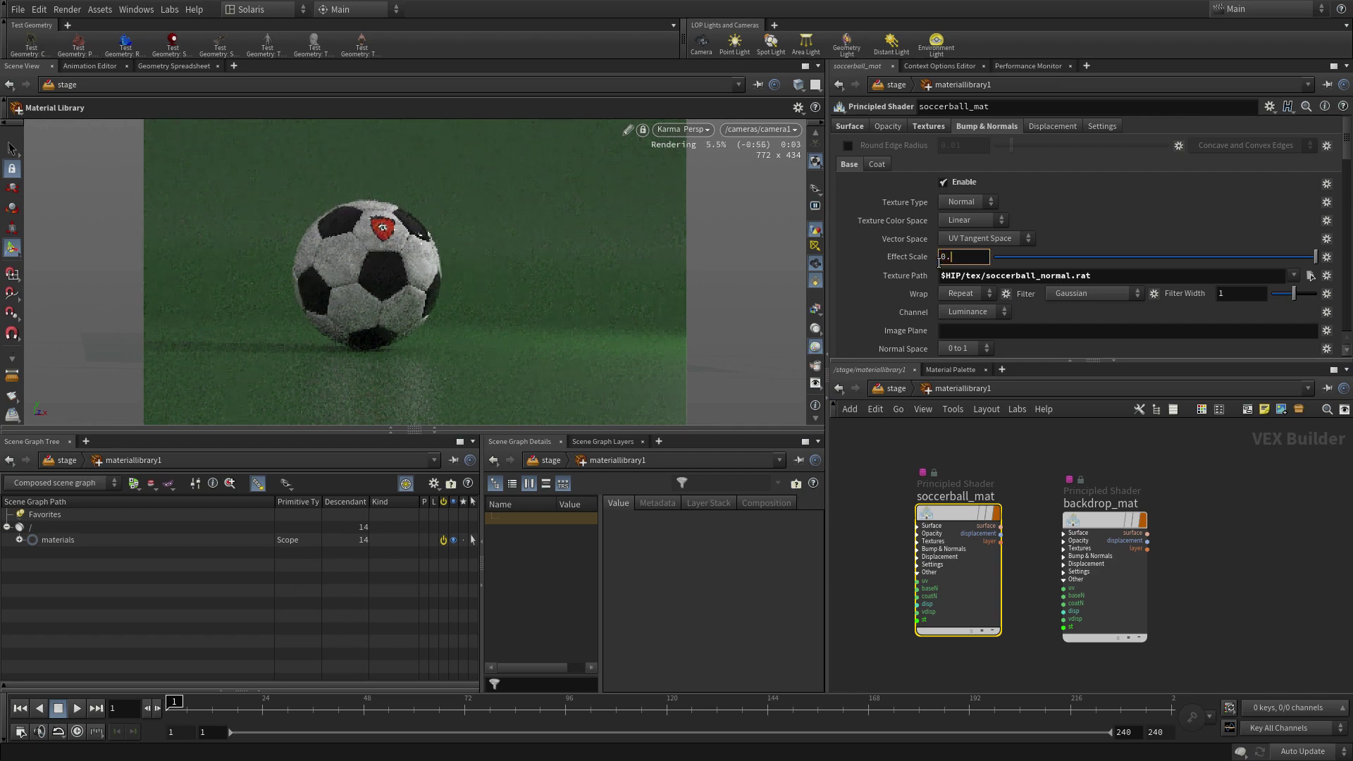
{"action": "type", "text": "5"}
{"action": "key", "text": "Return"}
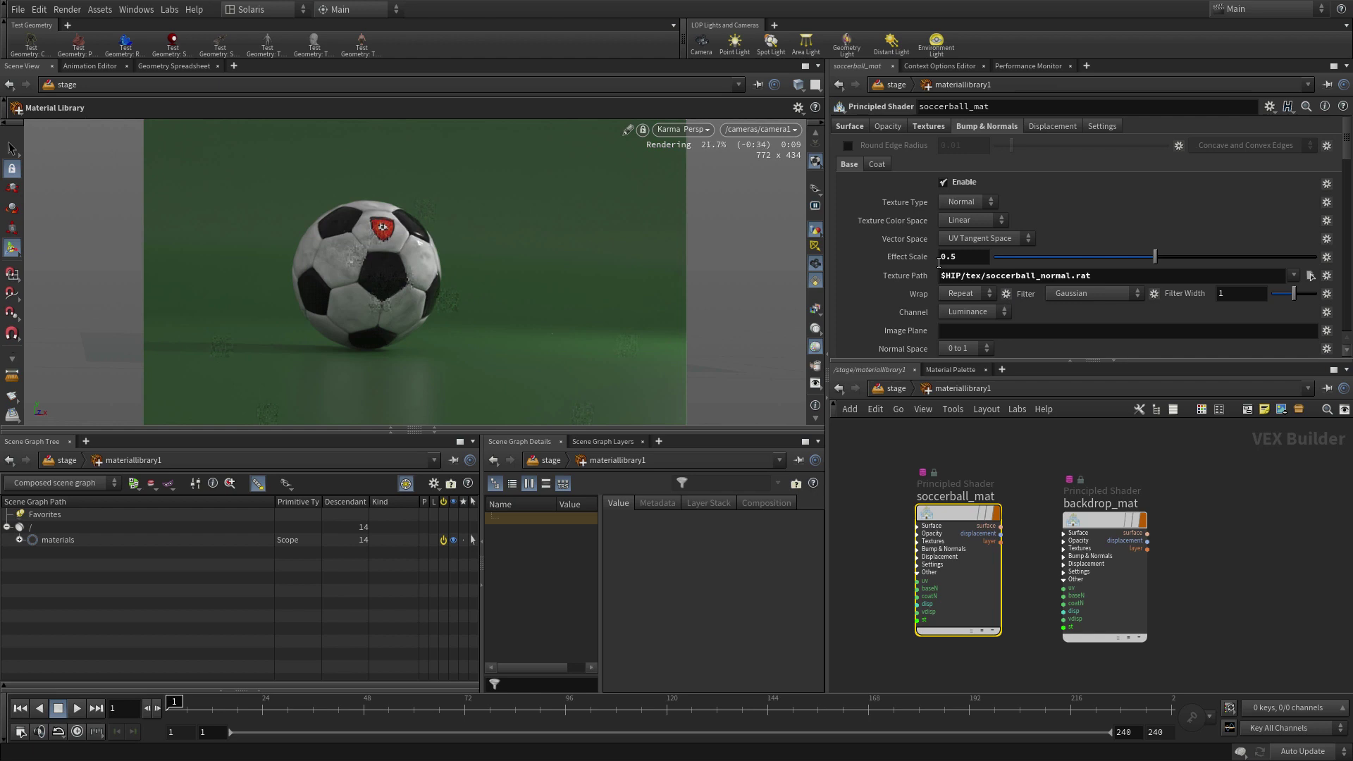
- With the soccer ball selected in the viewport, append a transform1 node at the end of the stage network
{"action": "left_click", "coordinate": [893, 389]}
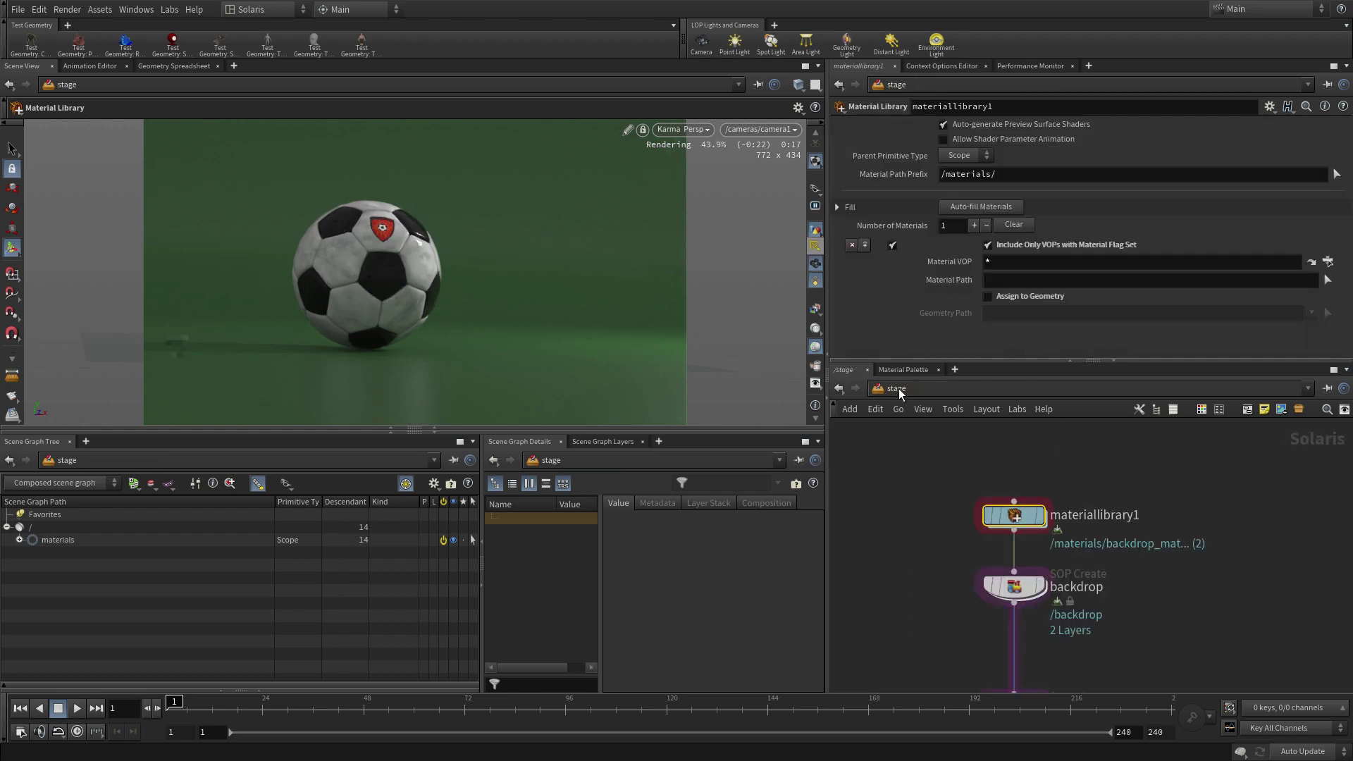
{"action": "scroll", "coordinate": [953, 505], "scroll_direction": "down", "scroll_amount": 3}
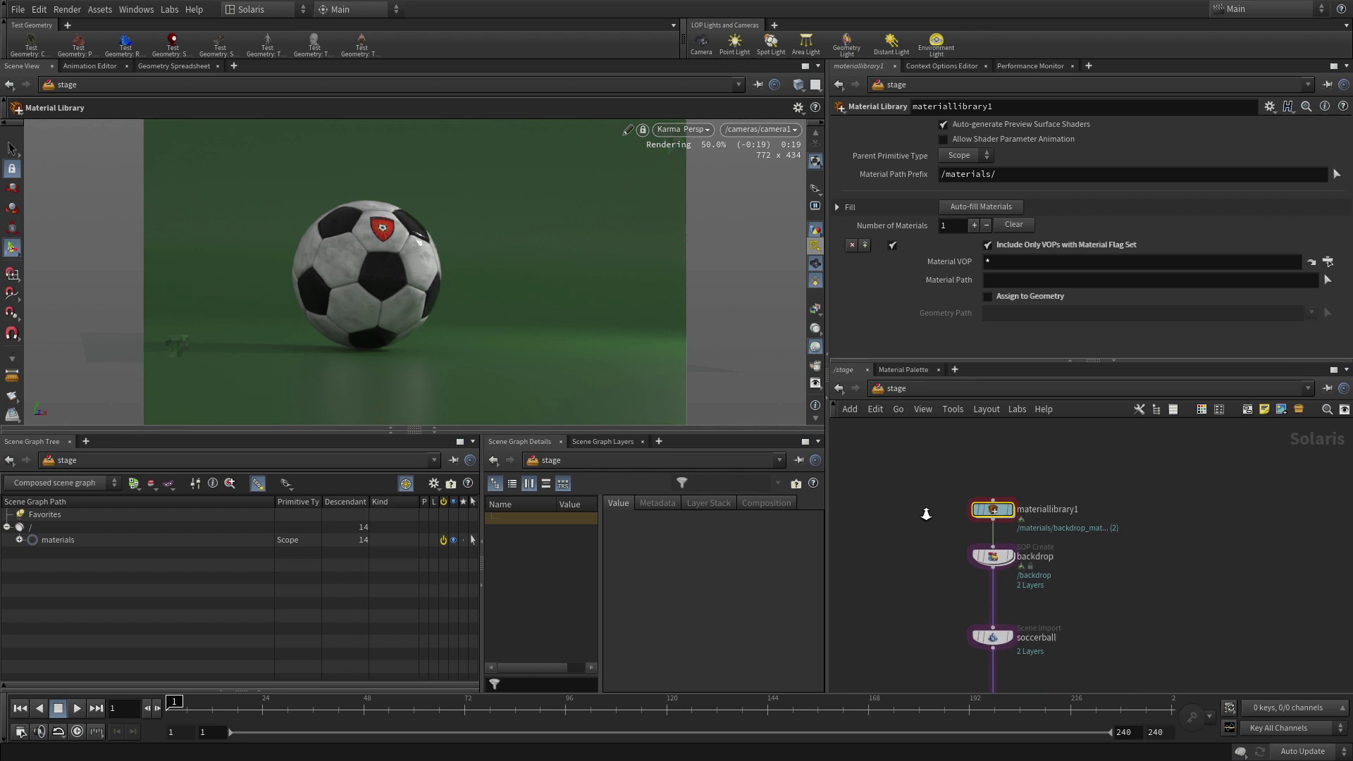
{"action": "middle_click_drag", "start_coordinate": [924, 535], "coordinate": [933, 465]}
{"action": "left_click", "coordinate": [11, 149]}
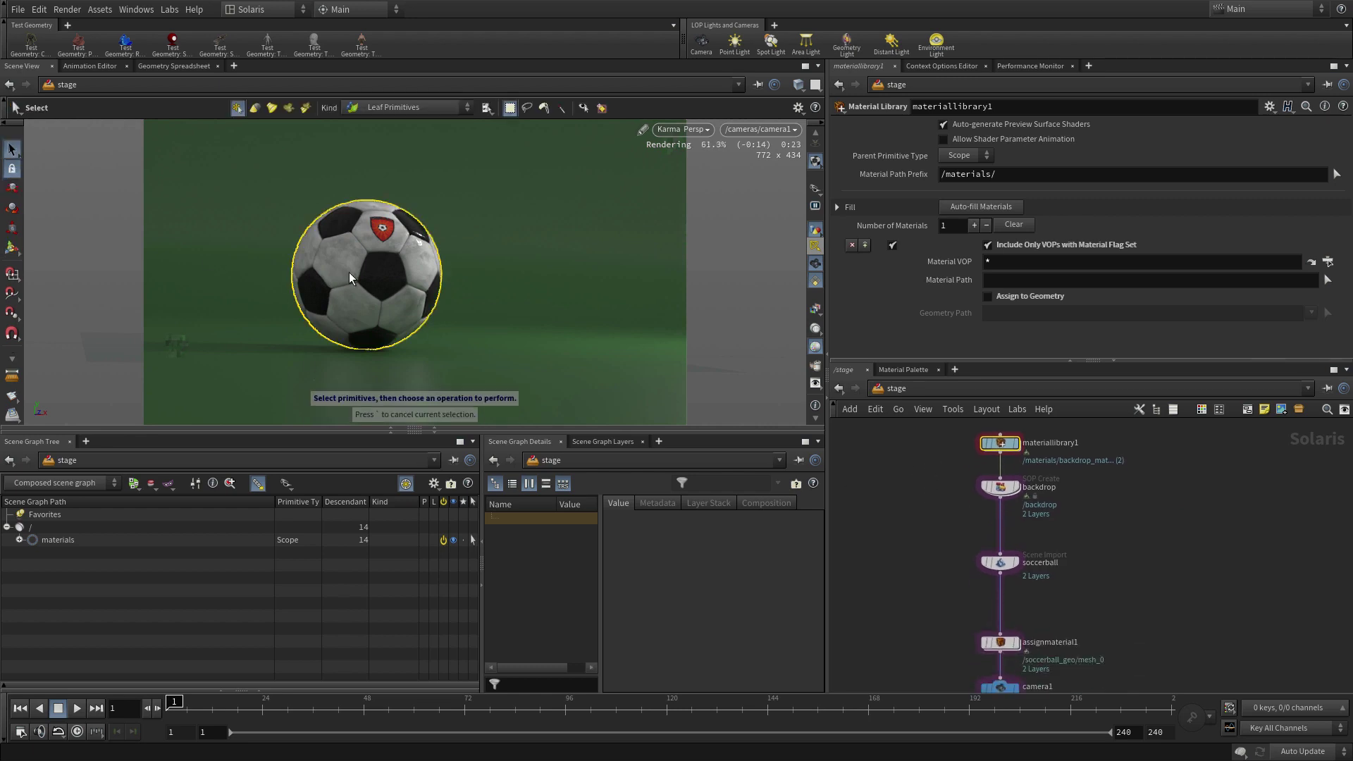
{"action": "key", "text": "Tab"}
{"action": "type", "text": "trans"}
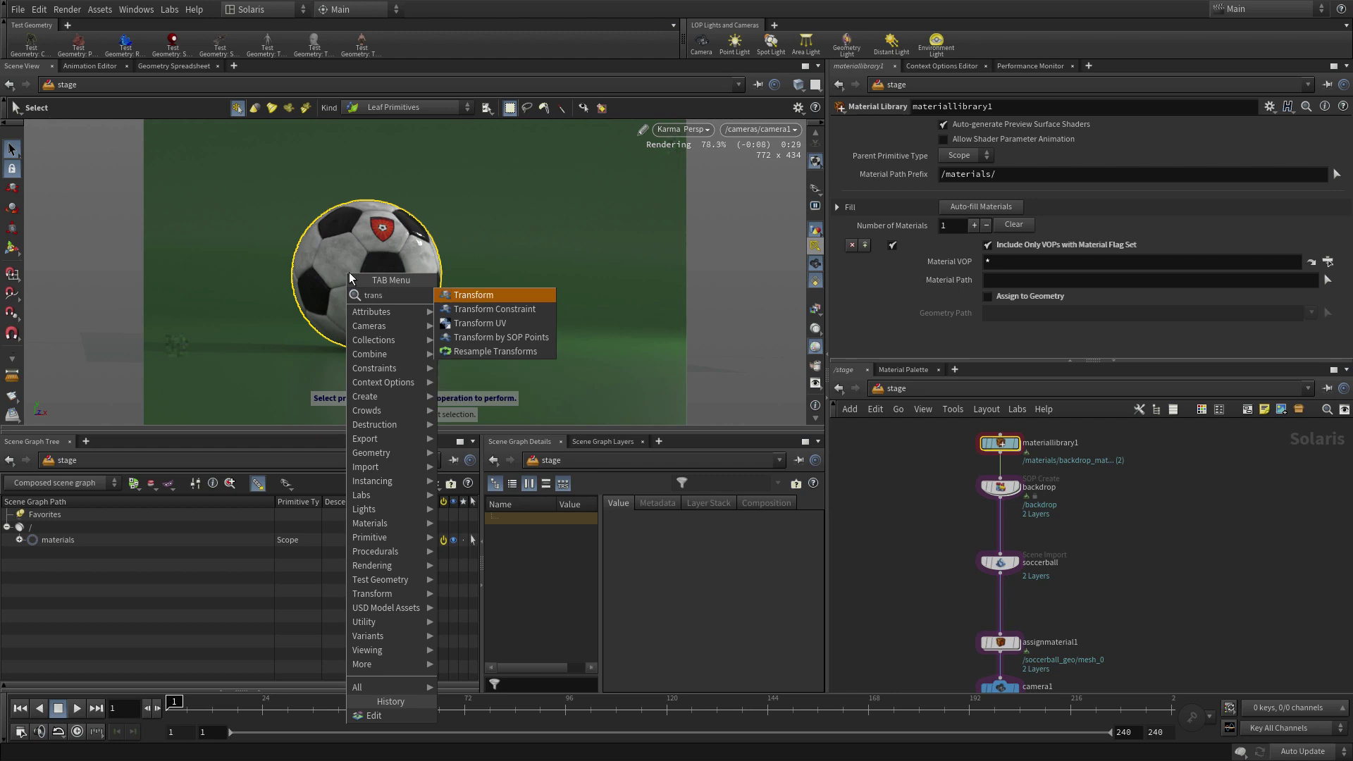
{"action": "key", "text": "Return"}
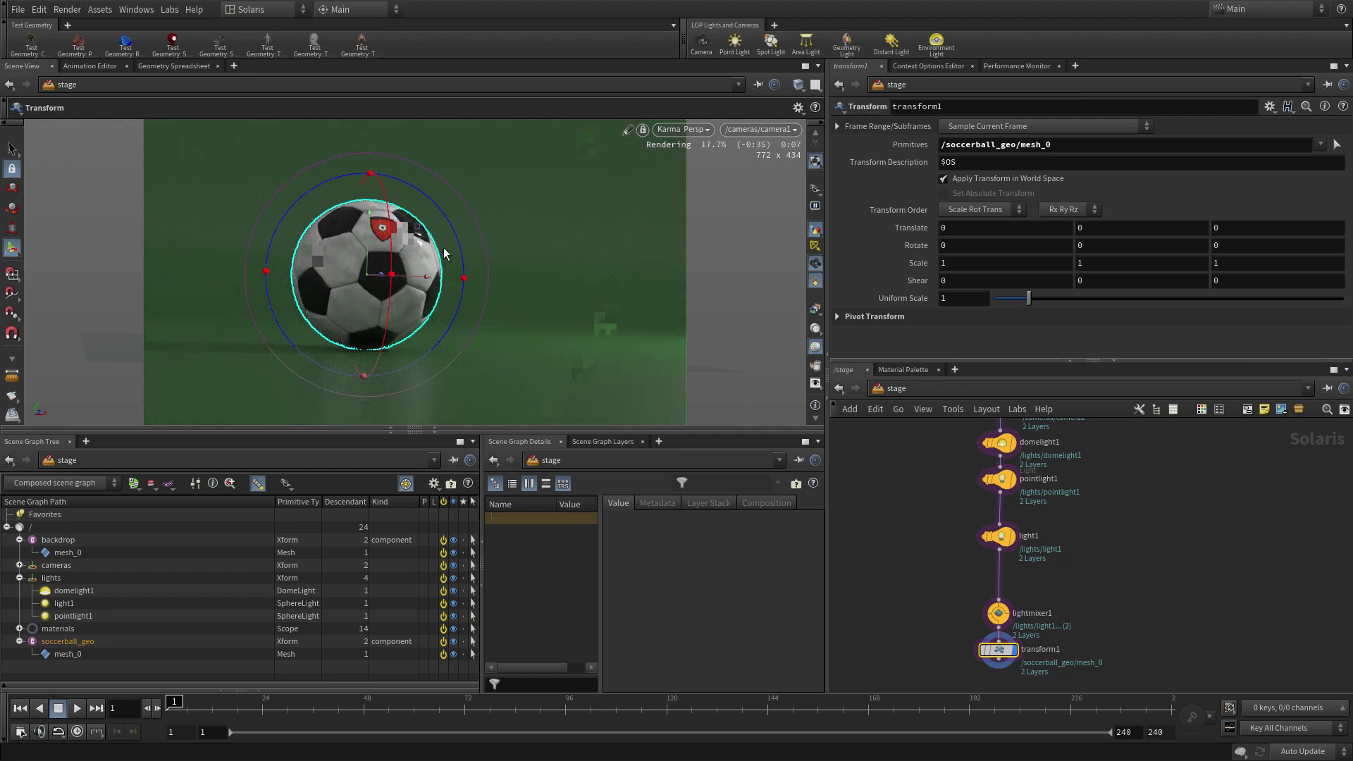
- Bring back the ball's transform handle and look through camera1 again
{"action": "key", "text": "Escape"}
{"action": "scroll", "coordinate": [326, 200], "scroll_direction": "up", "scroll_amount": 3}
{"action": "left_click_drag", "start_coordinate": [326, 200], "coordinate": [374, 289]}
{"action": "key", "text": "t"}
{"action": "left_click", "coordinate": [778, 129]}
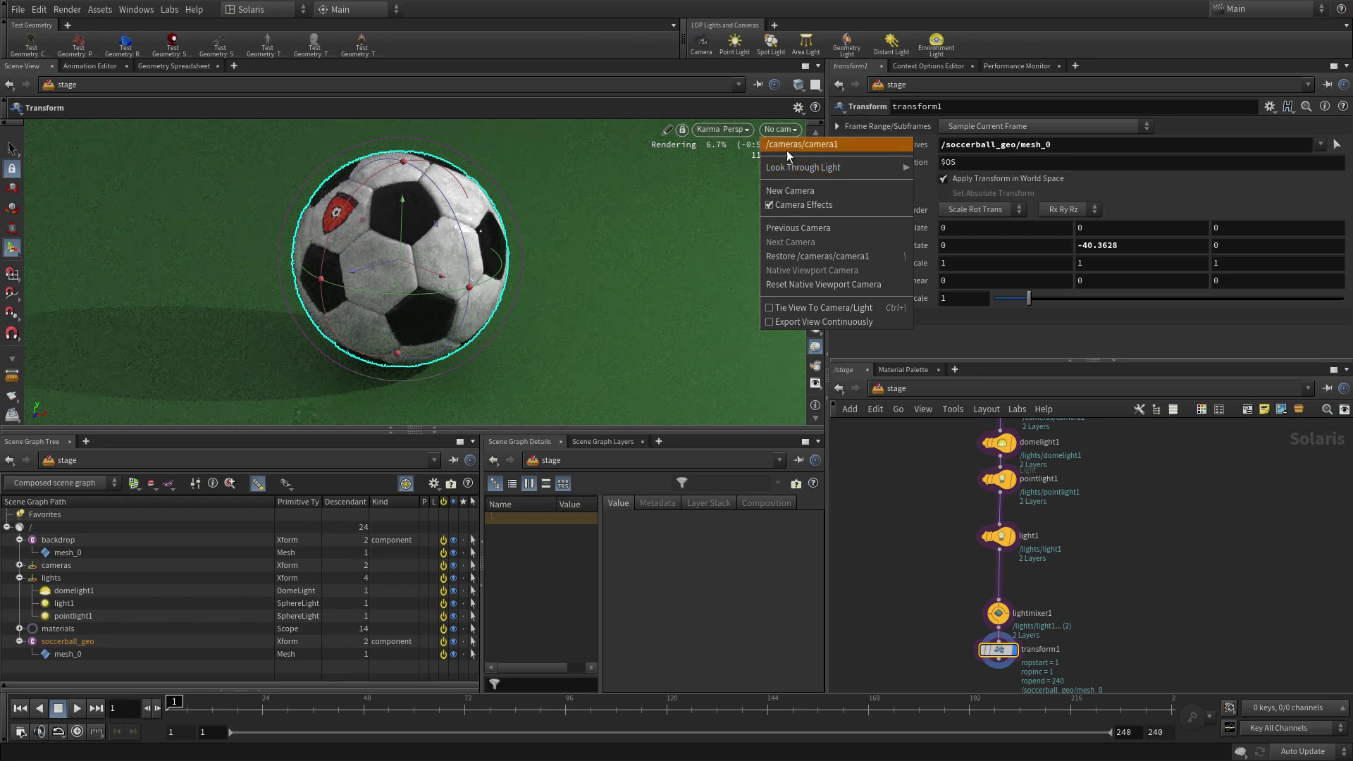
{"action": "left_click", "coordinate": [787, 145]}
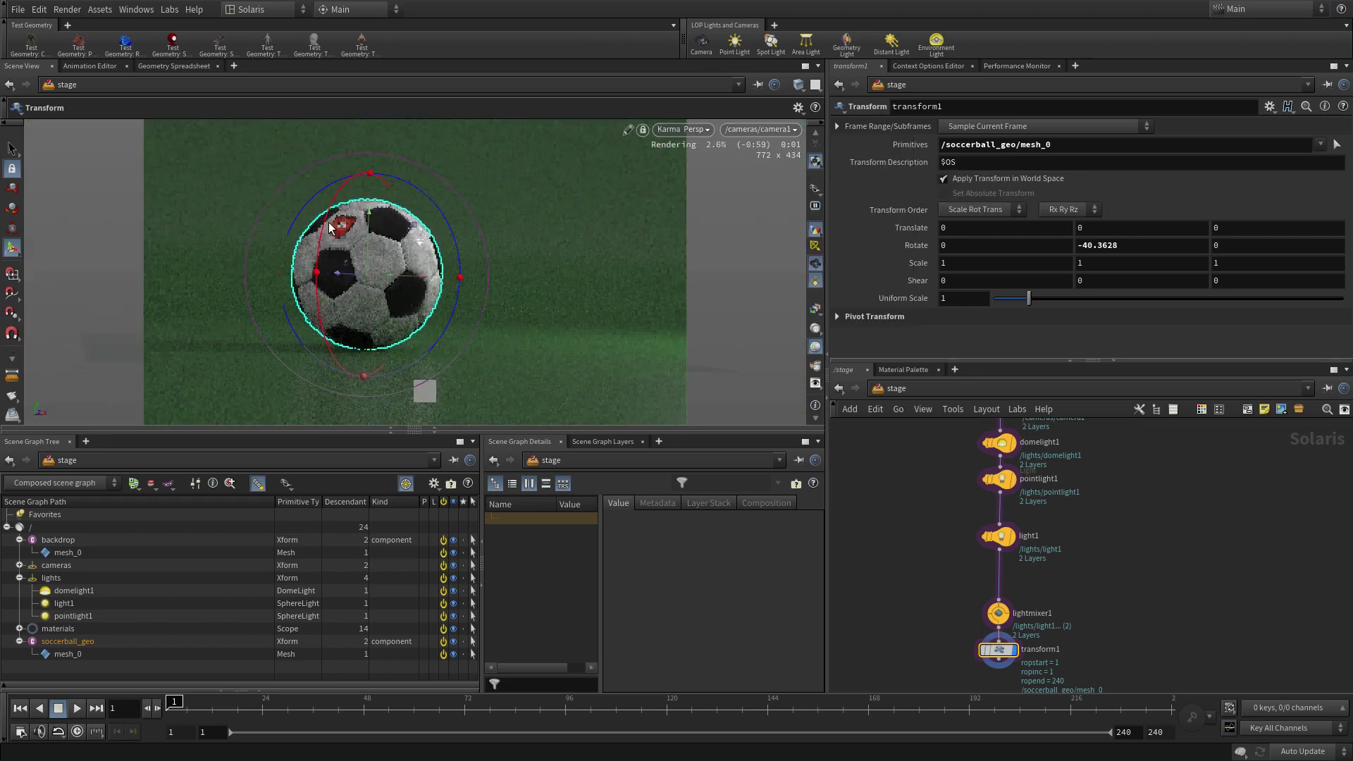
- Rotate the soccer ball to about 30.96, -34.68 and -9.52 degrees with the rotate rings
{"action": "left_click_drag", "start_coordinate": [330, 225], "coordinate": [314, 265]}
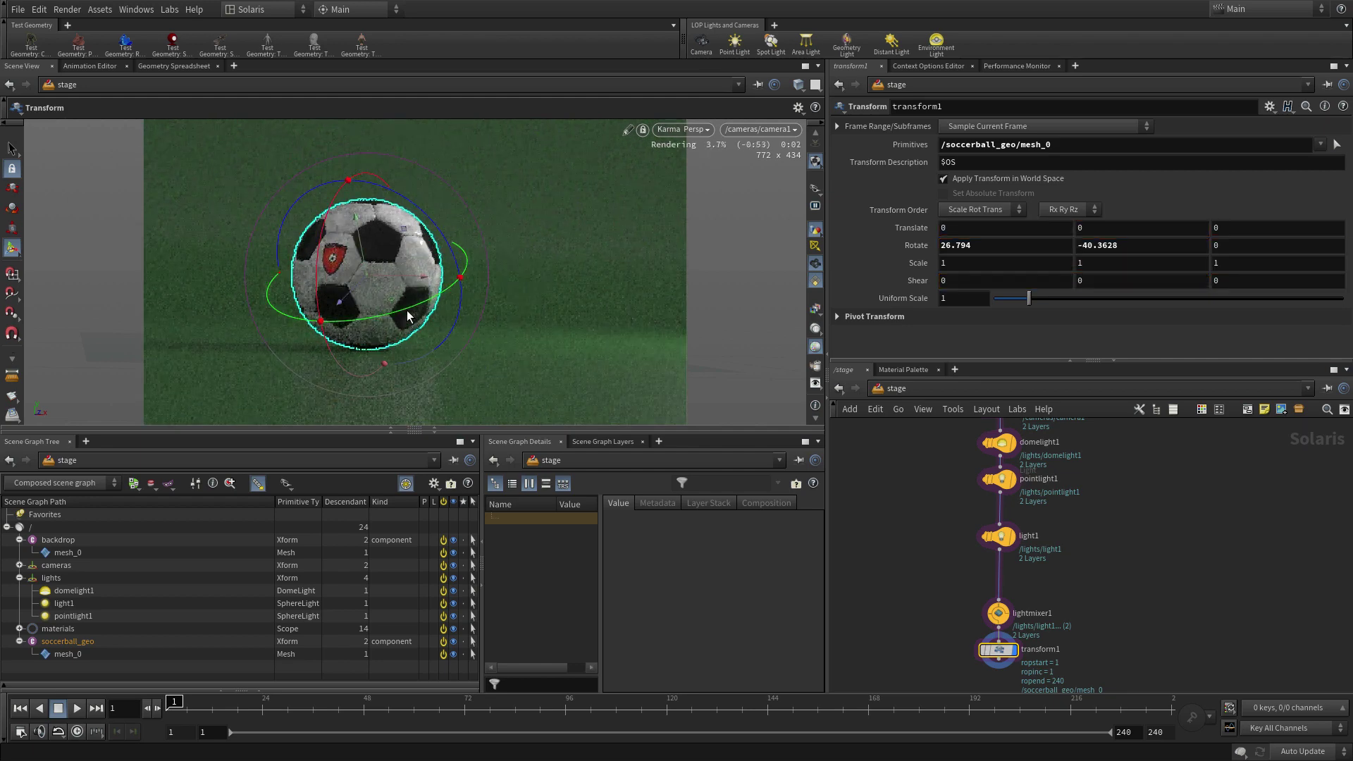
{"action": "left_click_drag", "start_coordinate": [407, 311], "coordinate": [420, 306]}
{"action": "left_click_drag", "start_coordinate": [435, 218], "coordinate": [446, 230]}
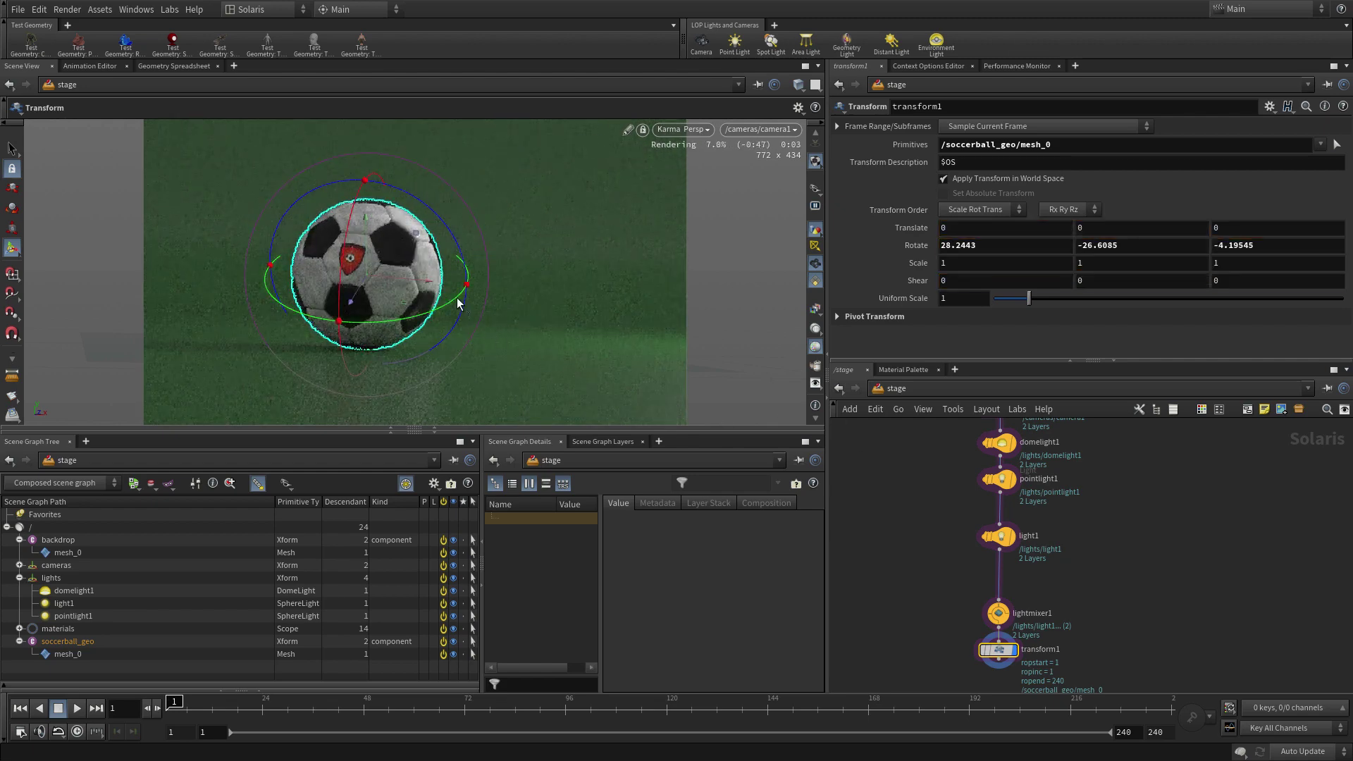
{"action": "left_click_drag", "start_coordinate": [461, 310], "coordinate": [443, 308]}
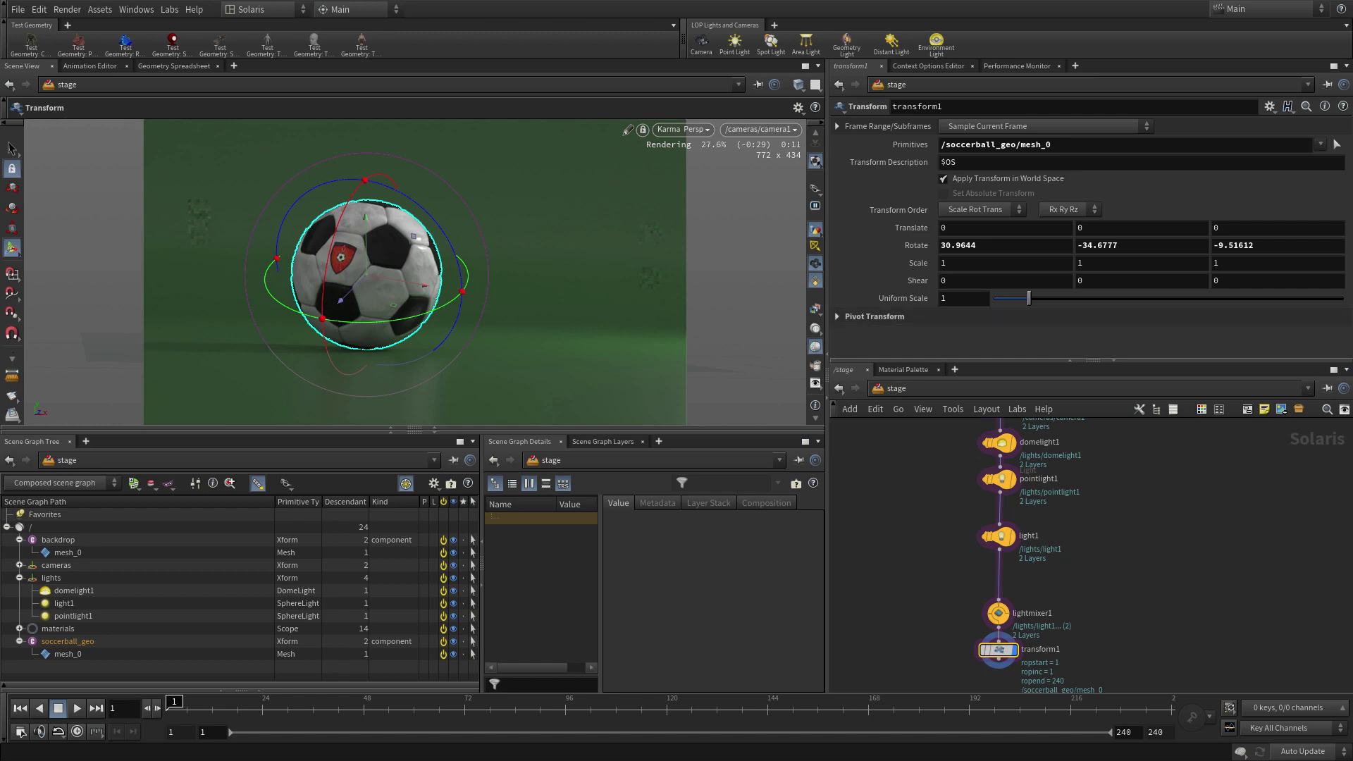
{"action": "scroll", "coordinate": [1156, 507], "scroll_direction": "up", "scroll_amount": 10}
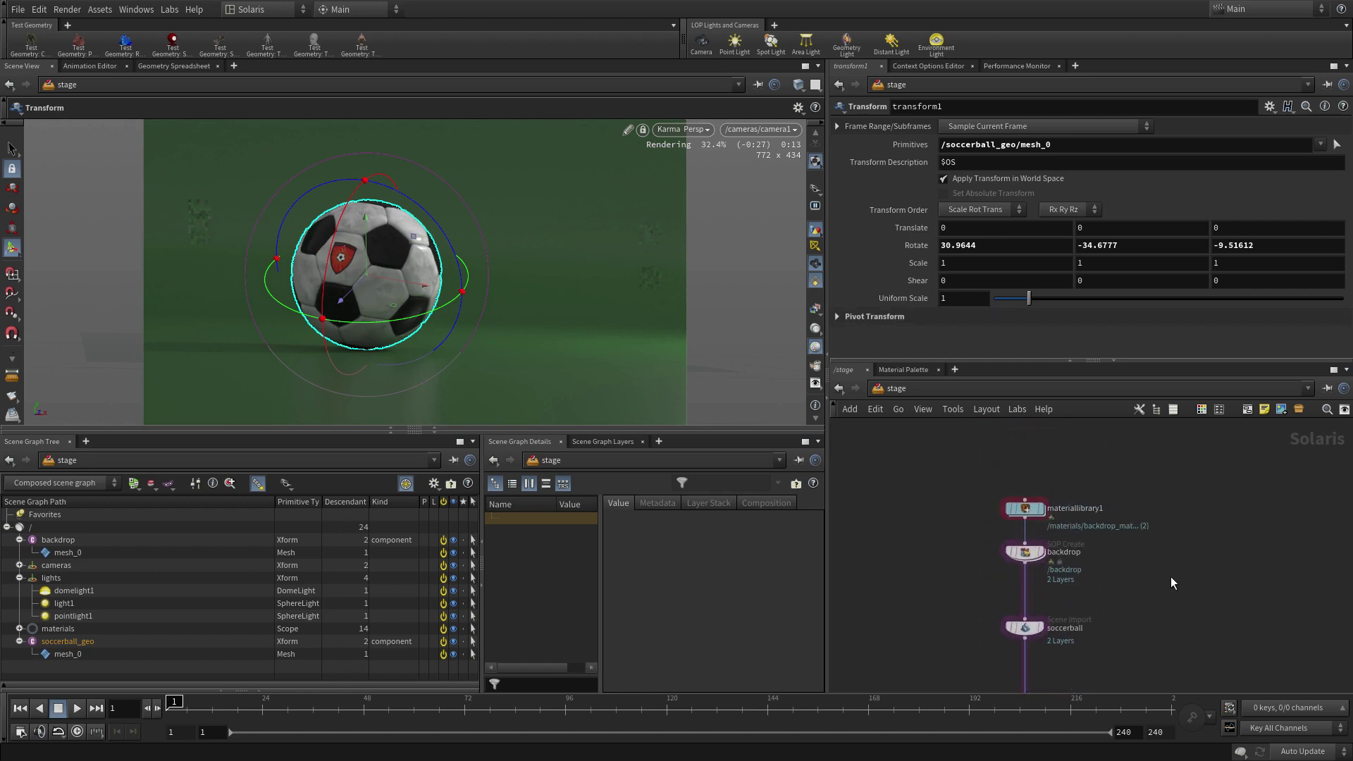
- Set backdrop_mat's Base Color to white (1, 1, 1) inside materiallibrary1
{"action": "double_click", "coordinate": [1027, 510]}
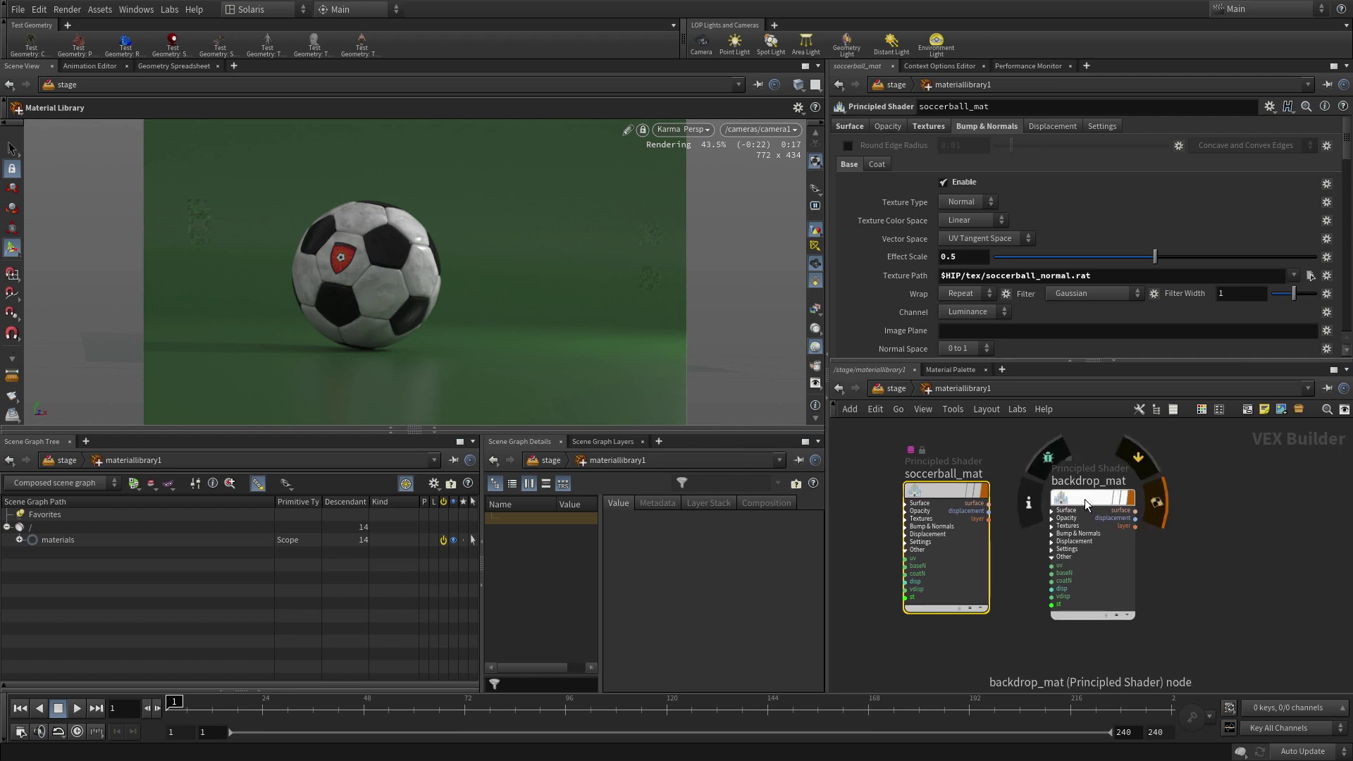
{"action": "left_click", "coordinate": [1085, 499]}
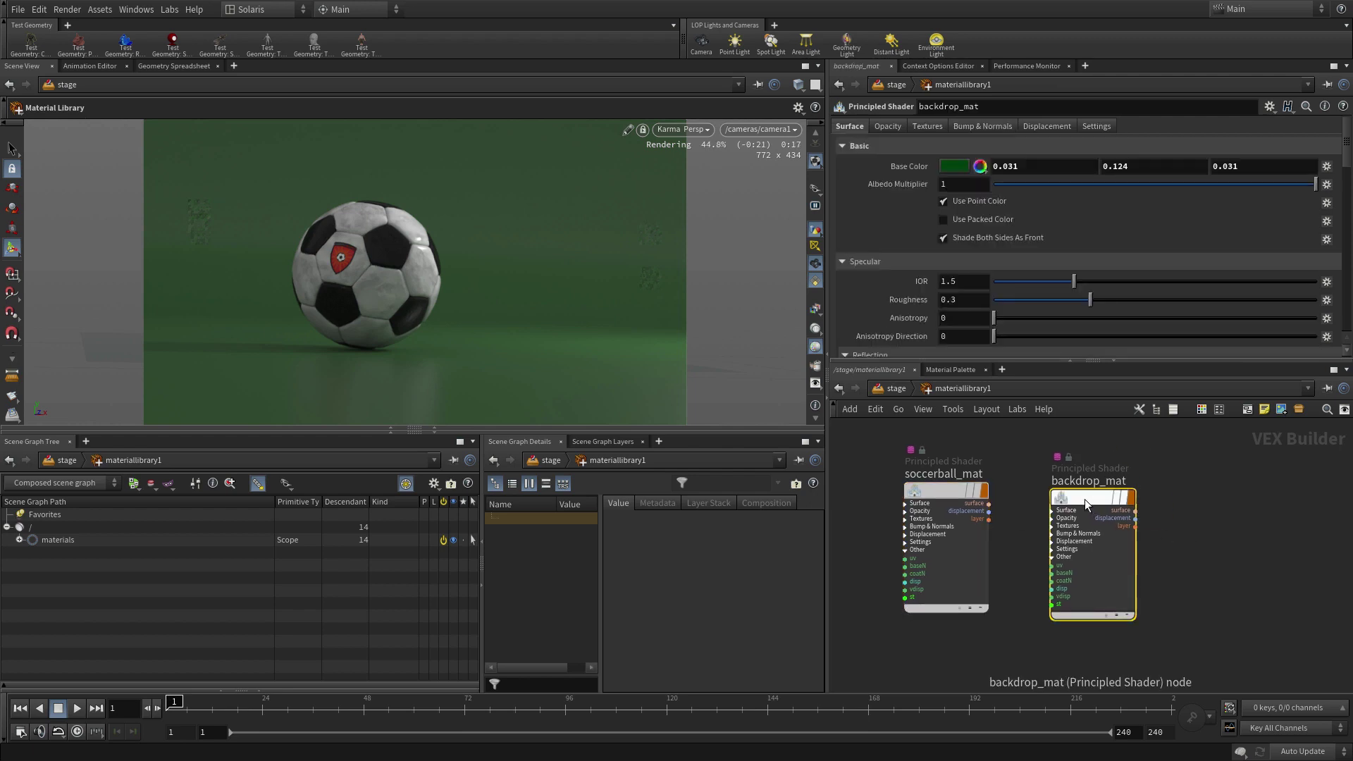
{"action": "double_click", "coordinate": [1007, 169]}
{"action": "type", "text": "1"}
{"action": "key", "text": "Tab"}
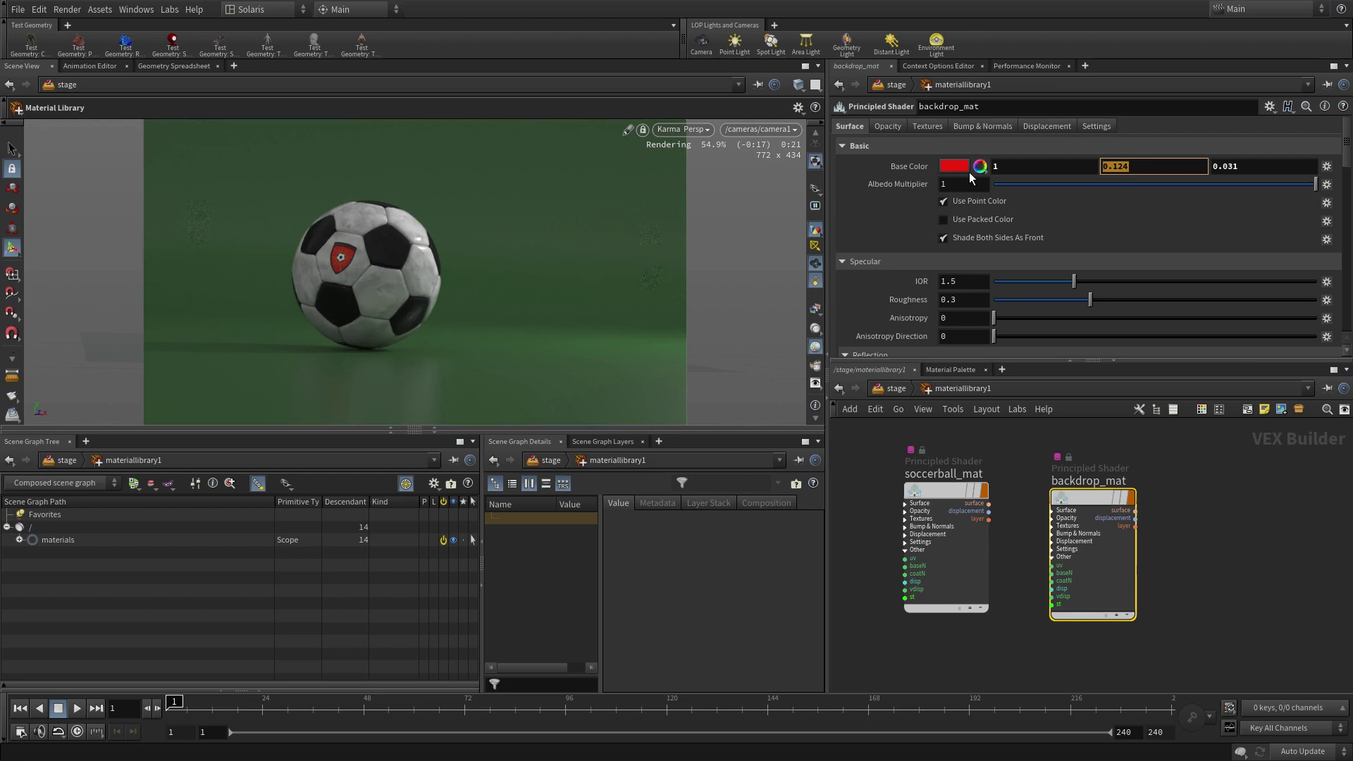
{"action": "type", "text": "1"}
{"action": "key", "text": "Tab"}
{"action": "type", "text": "1"}
{"action": "key", "text": "Tab"}
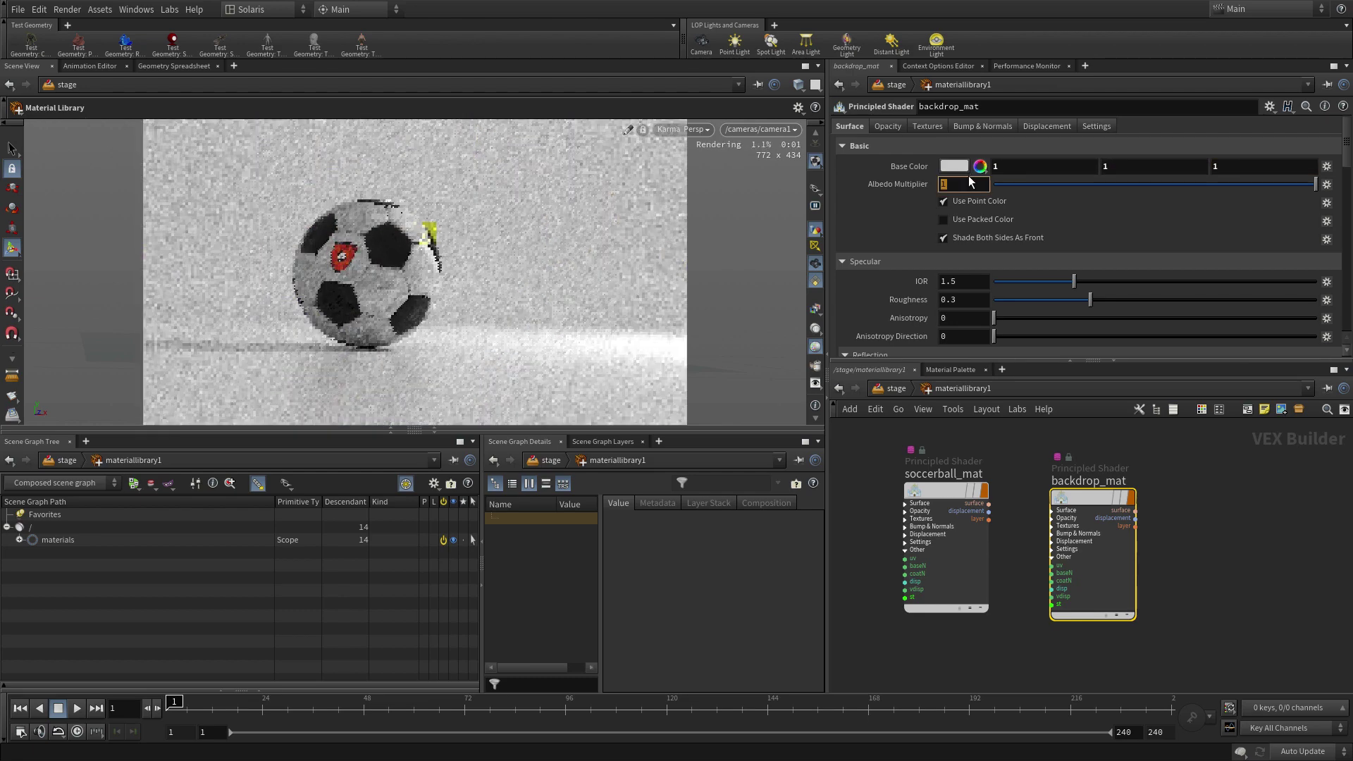
{"action": "left_click", "coordinate": [1177, 476]}
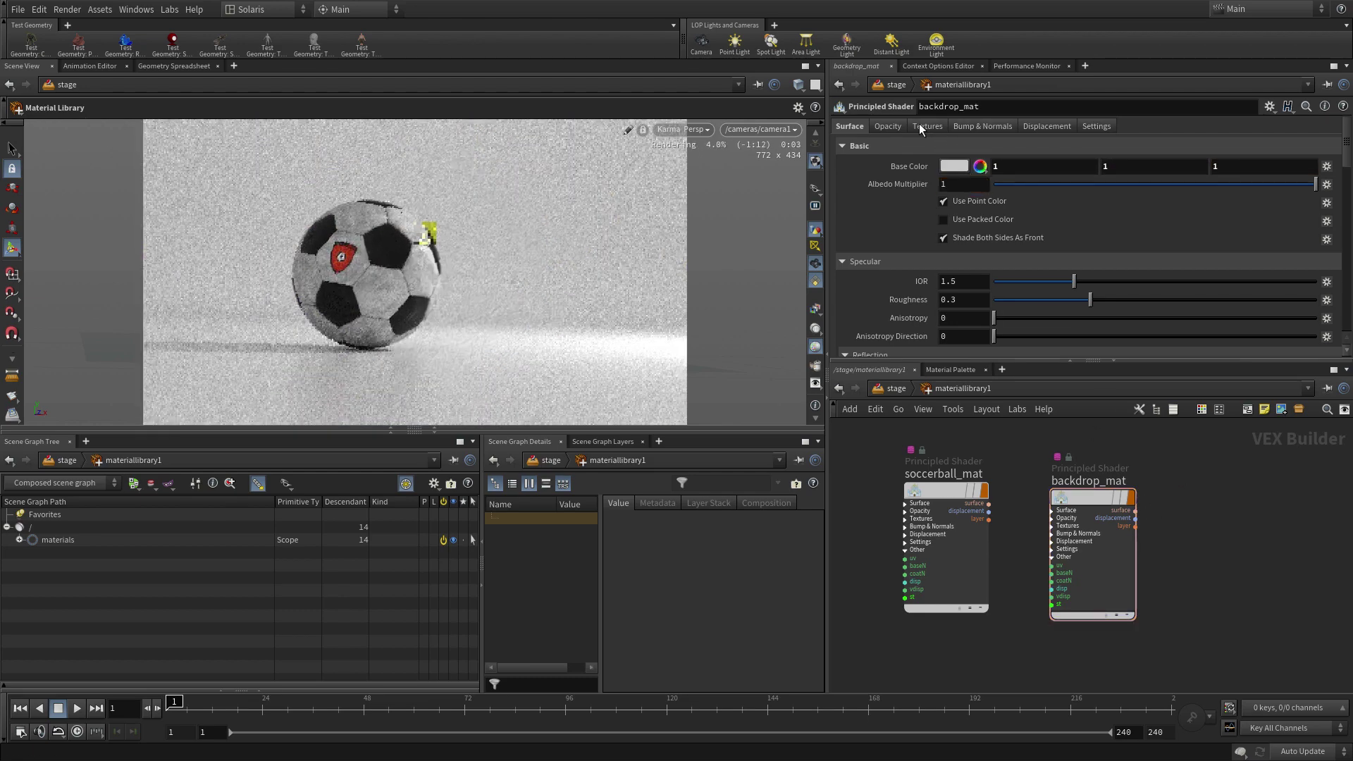
{"action": "left_click", "coordinate": [920, 126]}
- Enable a base colour texture on backdrop_mat and assign backdrop_color.rat
{"action": "left_click", "coordinate": [943, 164]}
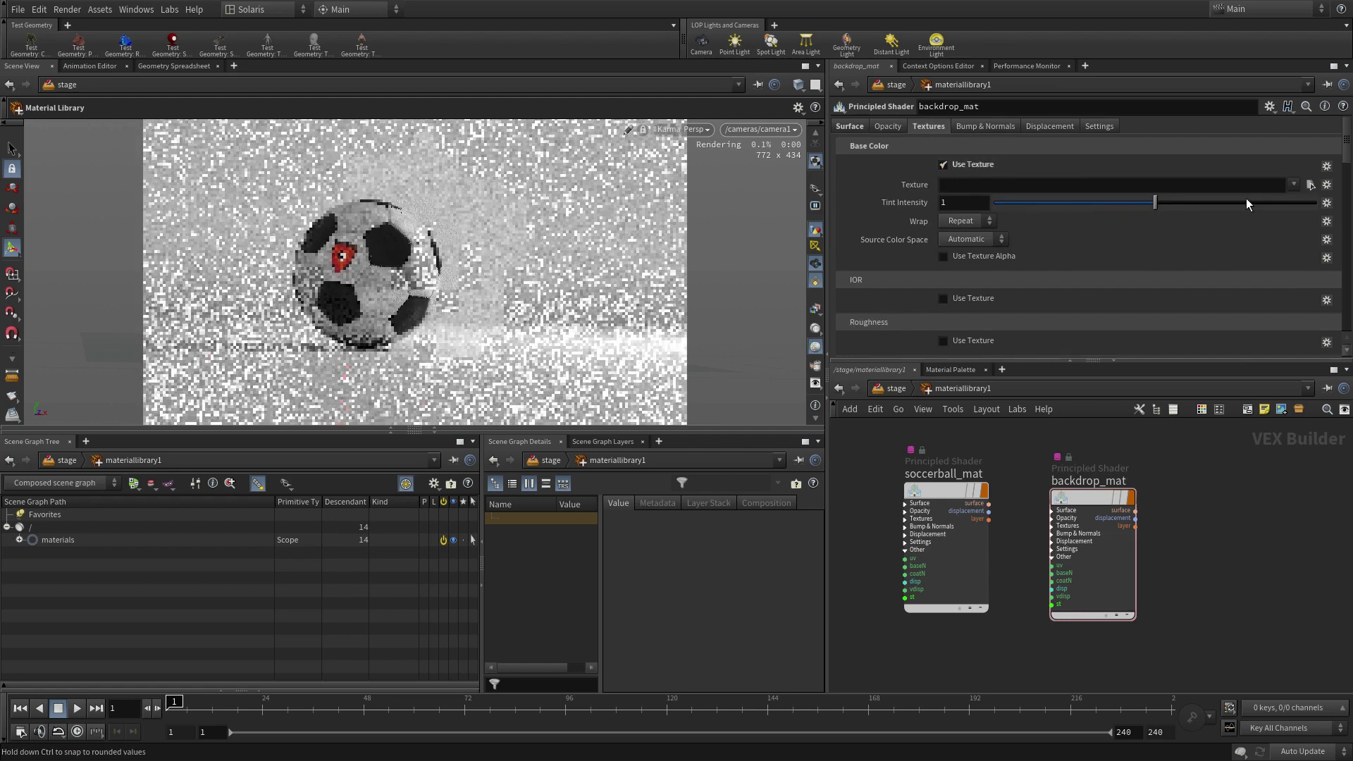
{"action": "left_click", "coordinate": [1310, 185]}
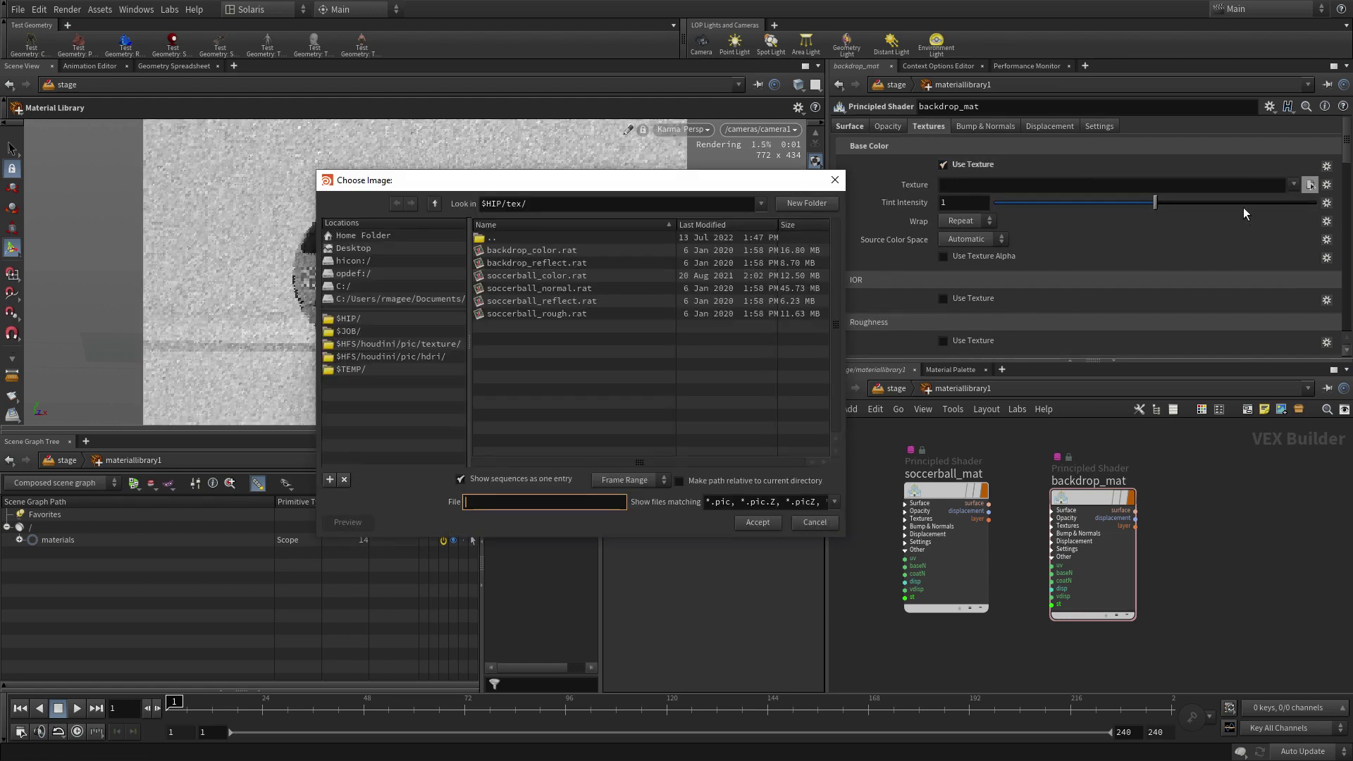
{"action": "left_click", "coordinate": [547, 251]}
{"action": "left_click", "coordinate": [757, 522]}
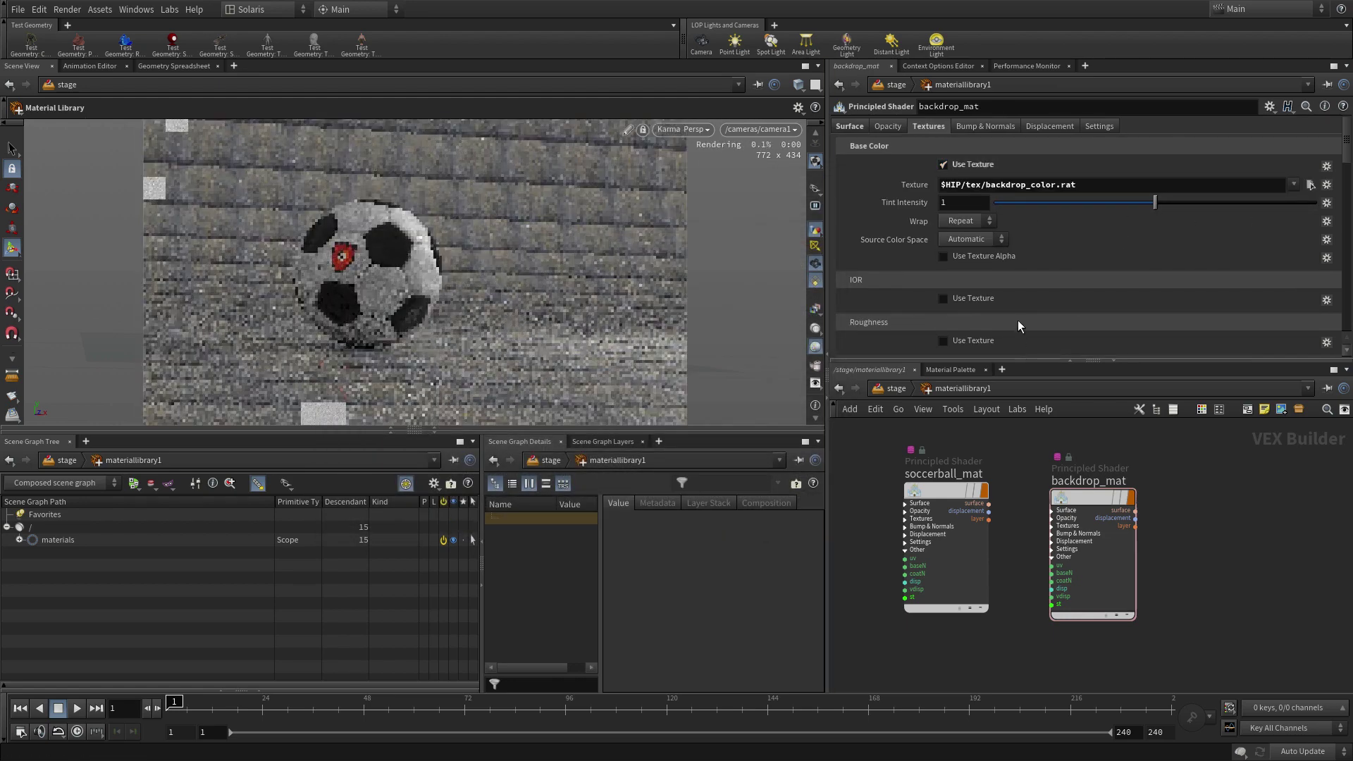
{"action": "scroll", "coordinate": [1017, 319], "scroll_direction": "down", "scroll_amount": 3}
{"action": "scroll", "coordinate": [1017, 320], "scroll_direction": "down", "scroll_amount": 3}
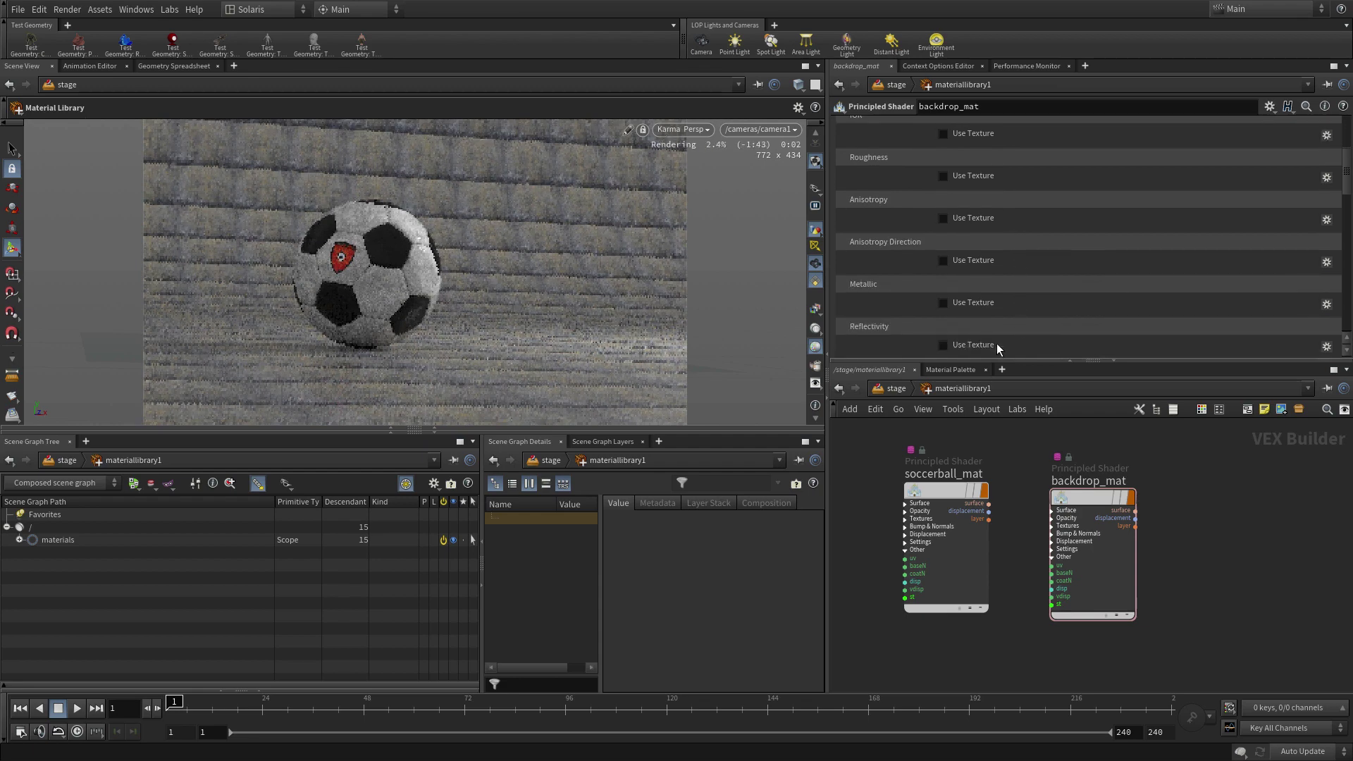
- Enable a reflectivity texture on backdrop_mat and assign $HIP/tex/backdrop_reflect.rat
{"action": "left_click", "coordinate": [969, 345]}
{"action": "scroll", "coordinate": [992, 327], "scroll_direction": "down", "scroll_amount": 1}
{"action": "scroll", "coordinate": [991, 327], "scroll_direction": "down", "scroll_amount": 1}
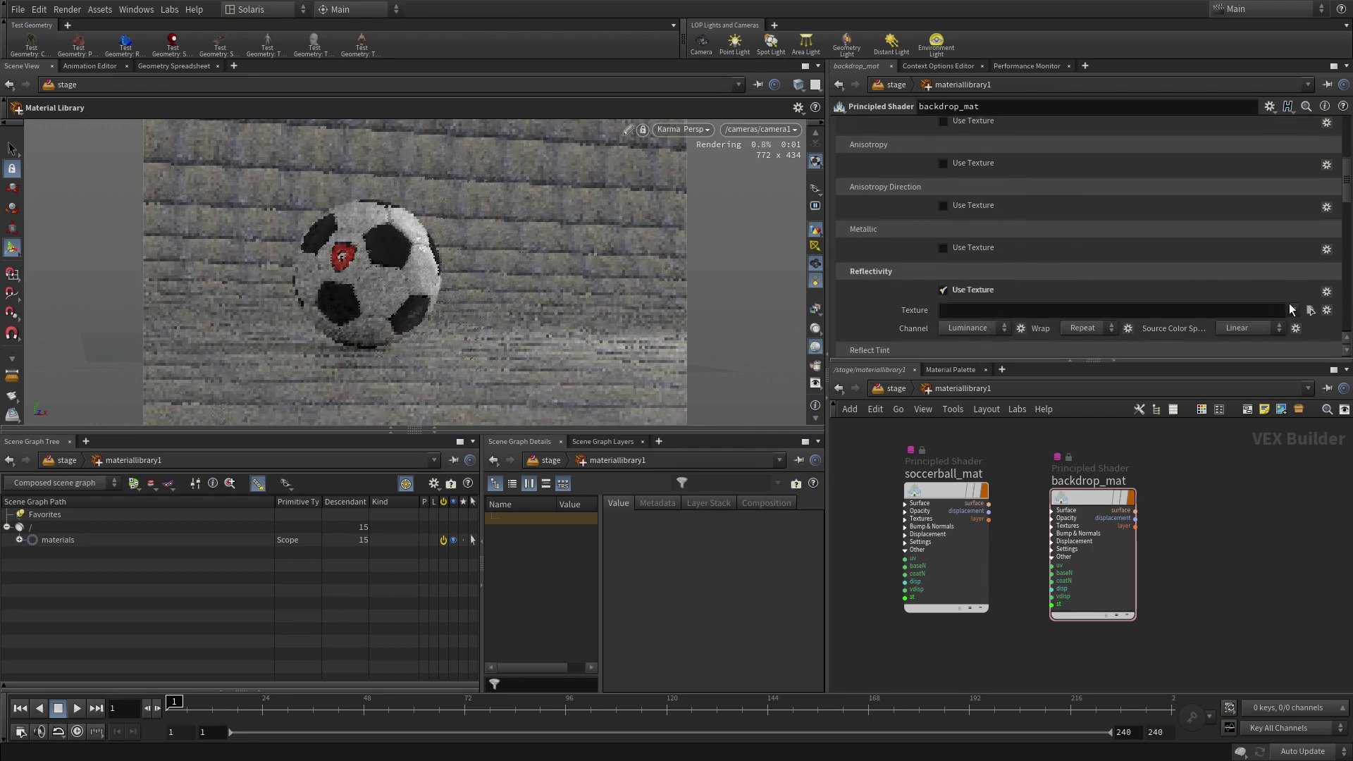
{"action": "left_click", "coordinate": [1311, 311]}
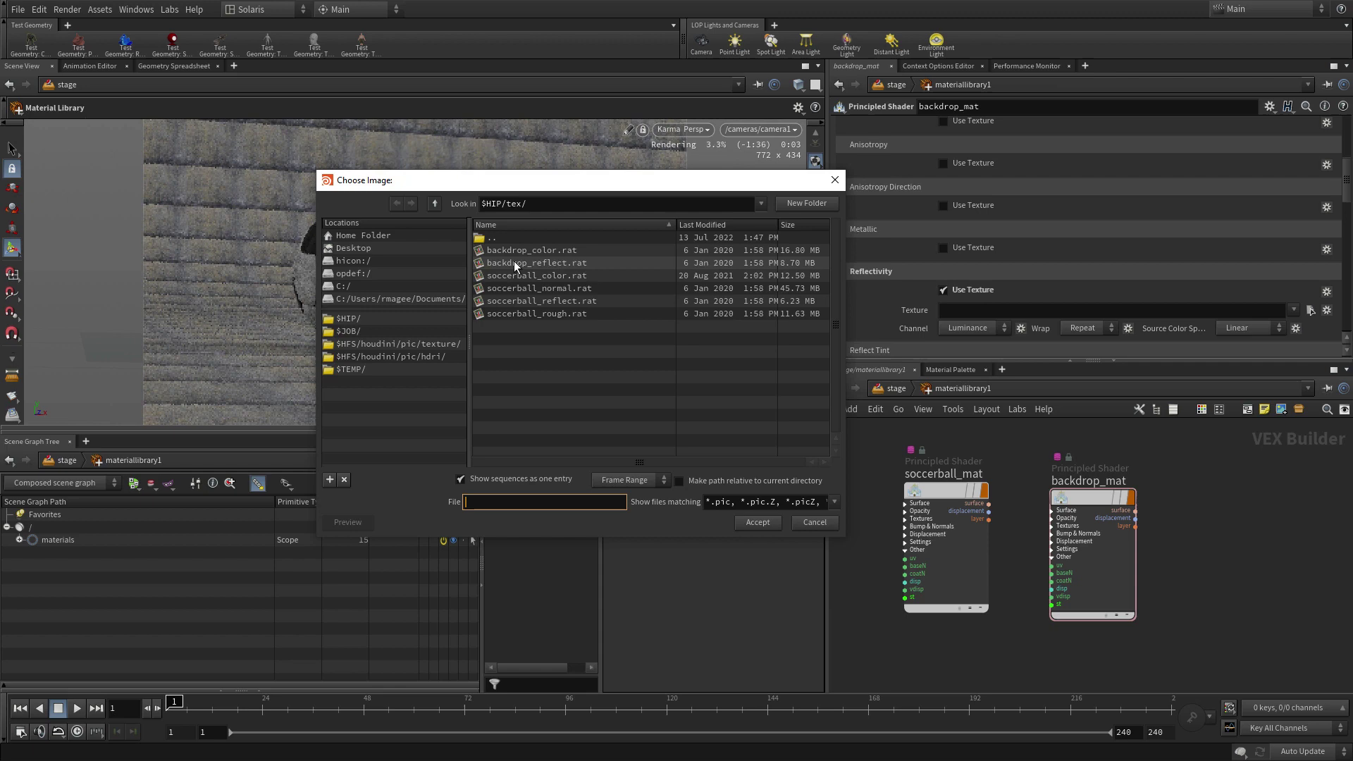
{"action": "left_click", "coordinate": [514, 260]}
{"action": "left_click", "coordinate": [767, 523]}
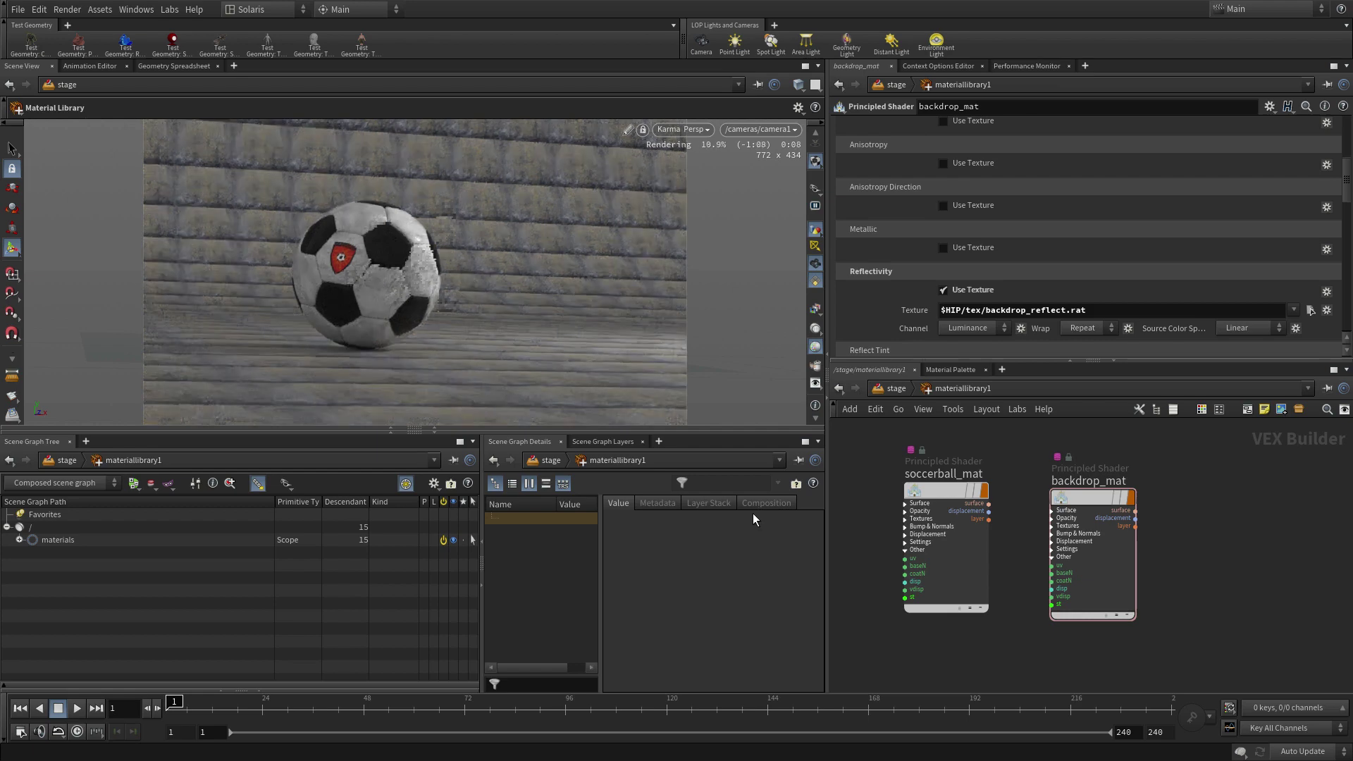
- Inside the backdrop geometry network, insert a UV Project node between grid1 and bend1
{"action": "left_click", "coordinate": [898, 394]}
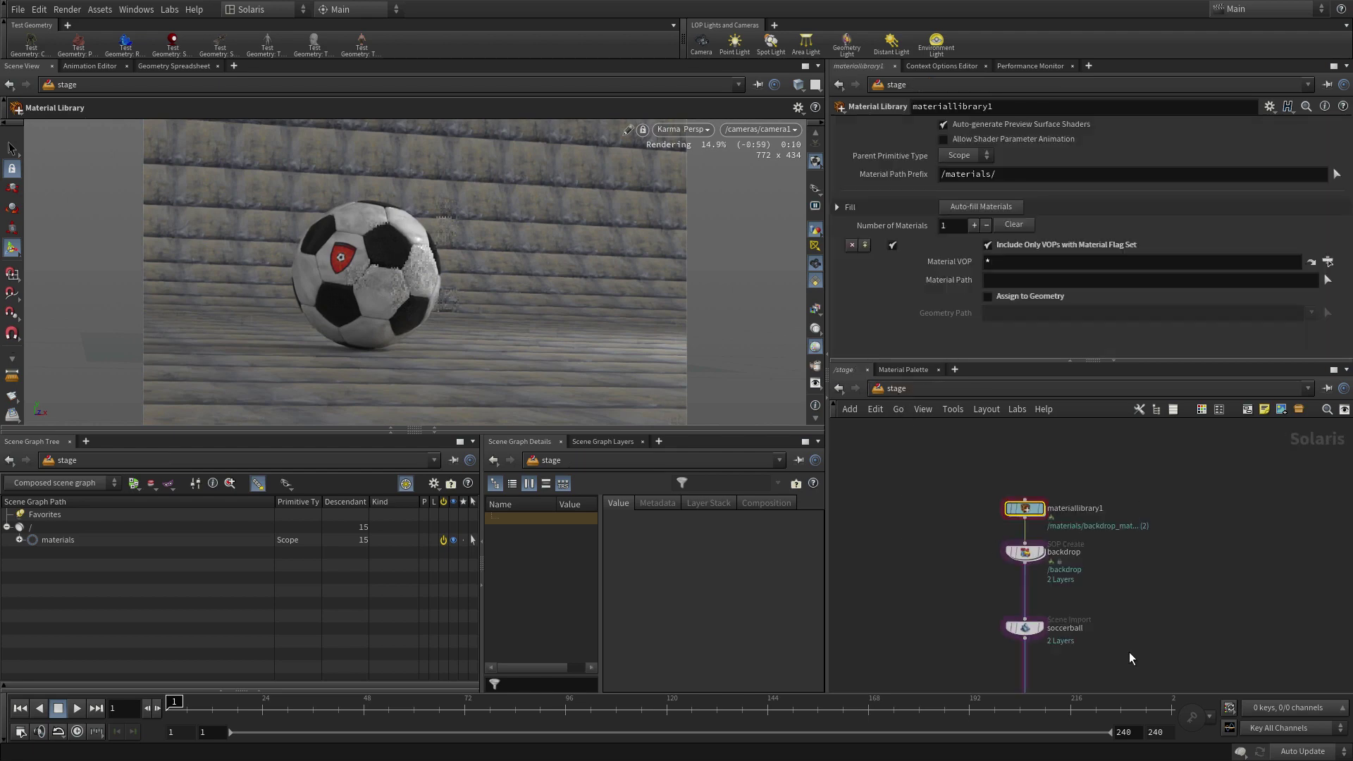
{"action": "double_click", "coordinate": [1029, 553]}
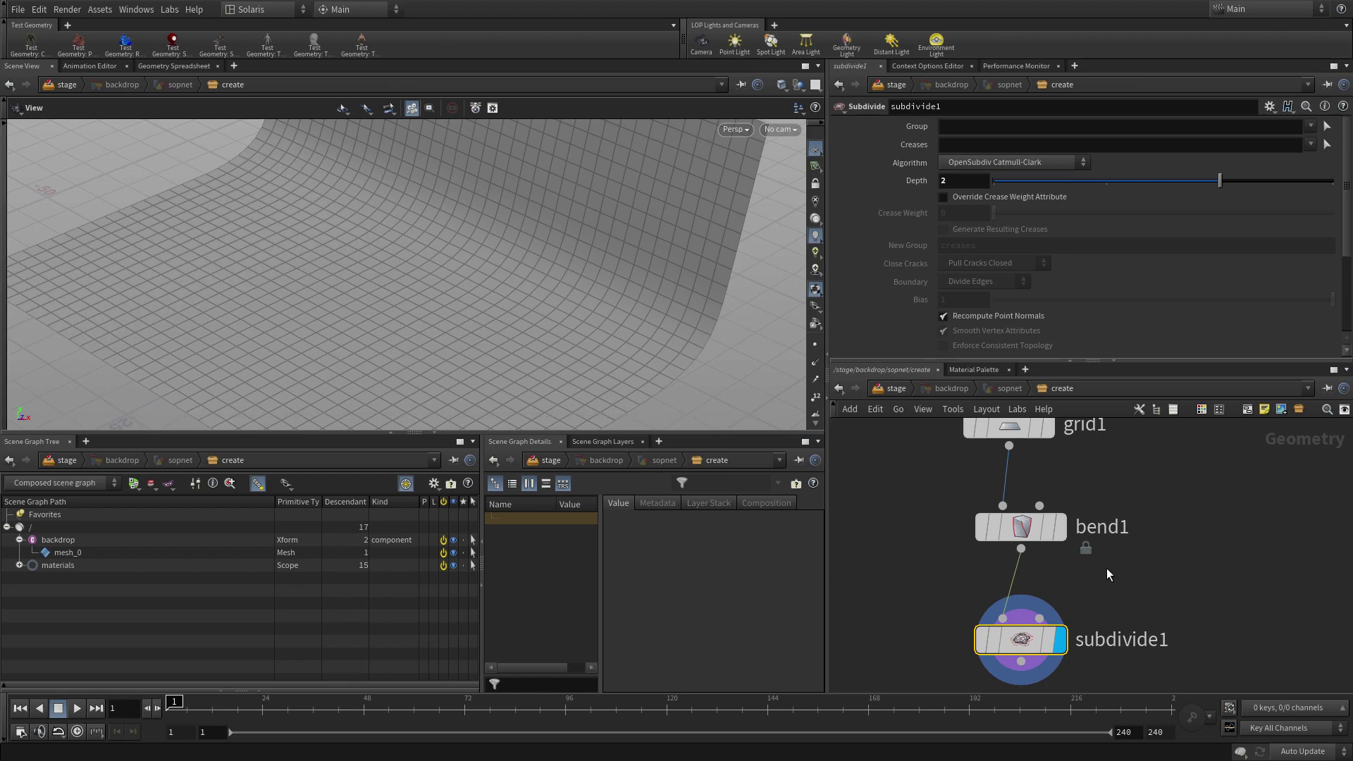
{"action": "key", "text": "Tab"}
{"action": "type", "text": "u"}
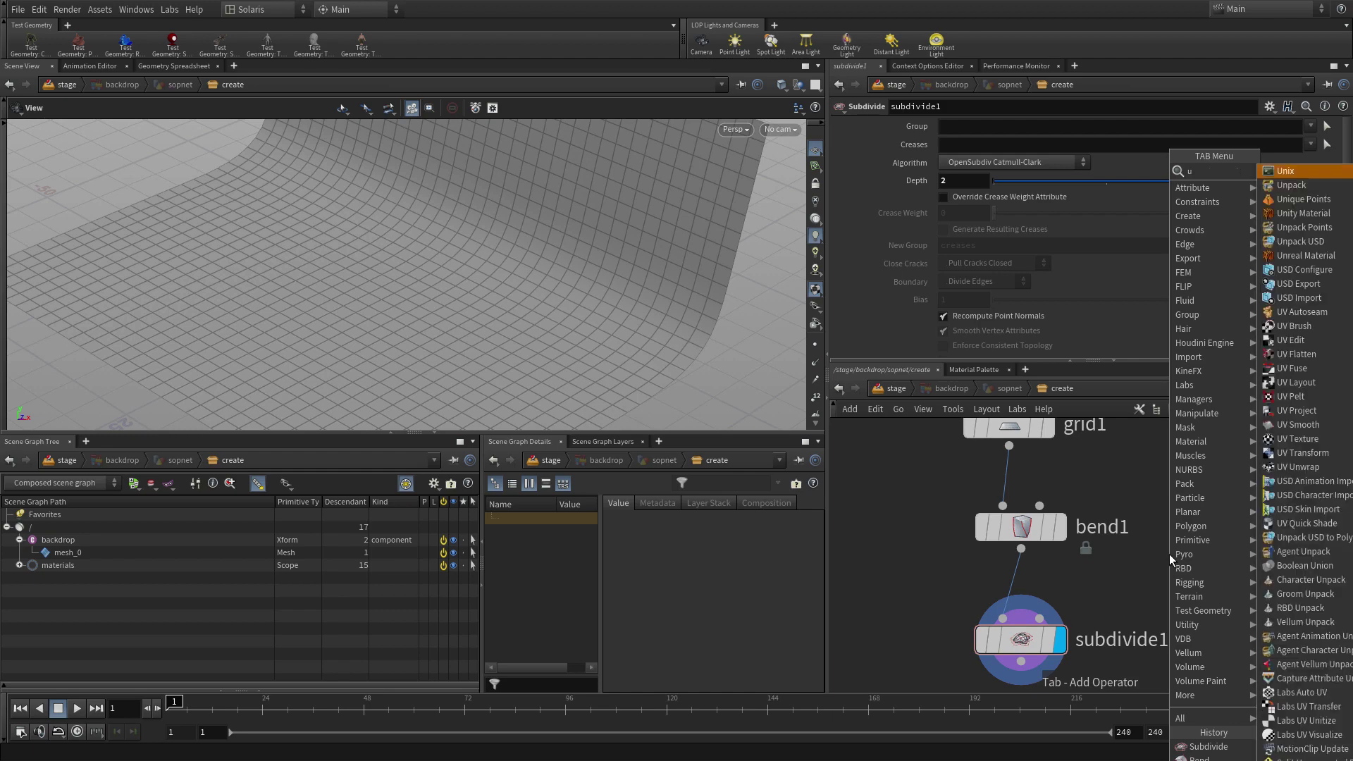
{"action": "type", "text": "vproj"}
{"action": "key", "text": "Return"}
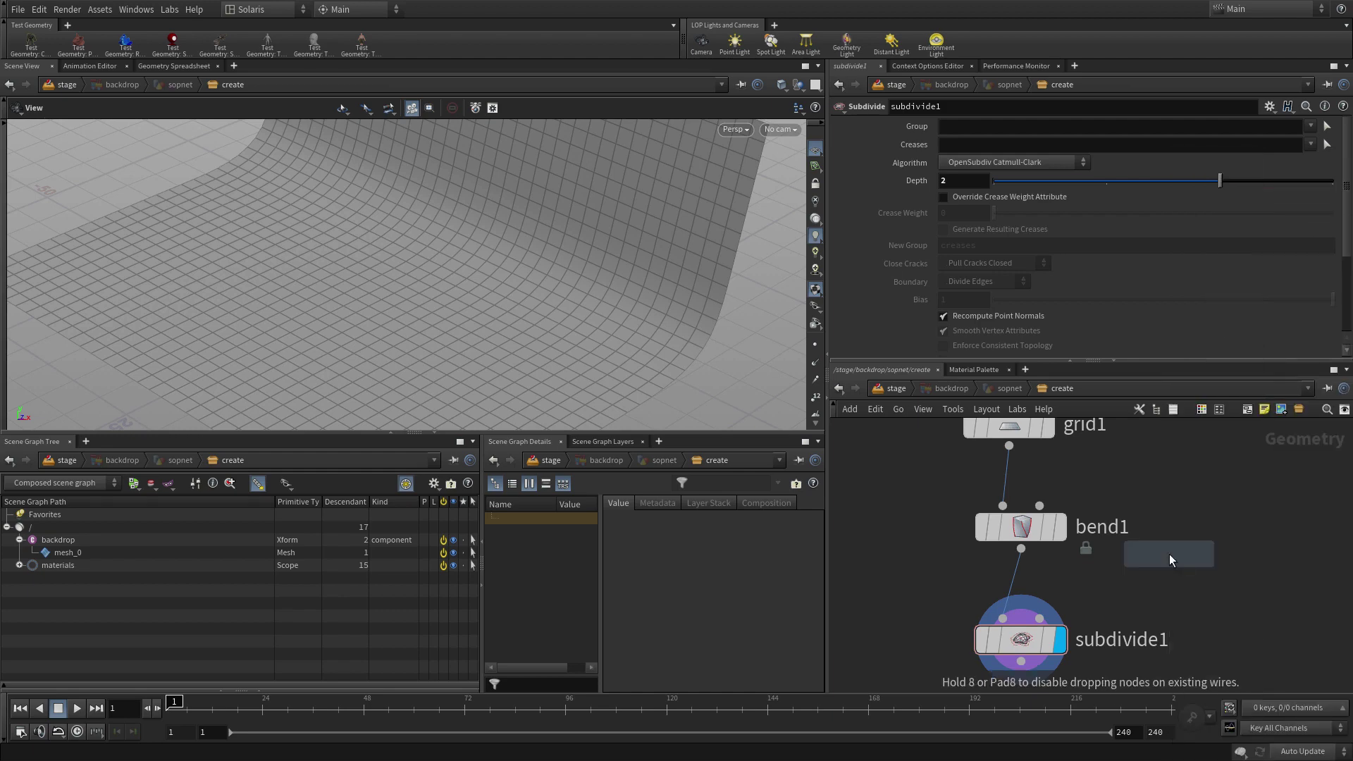
{"action": "left_click", "coordinate": [1011, 486]}
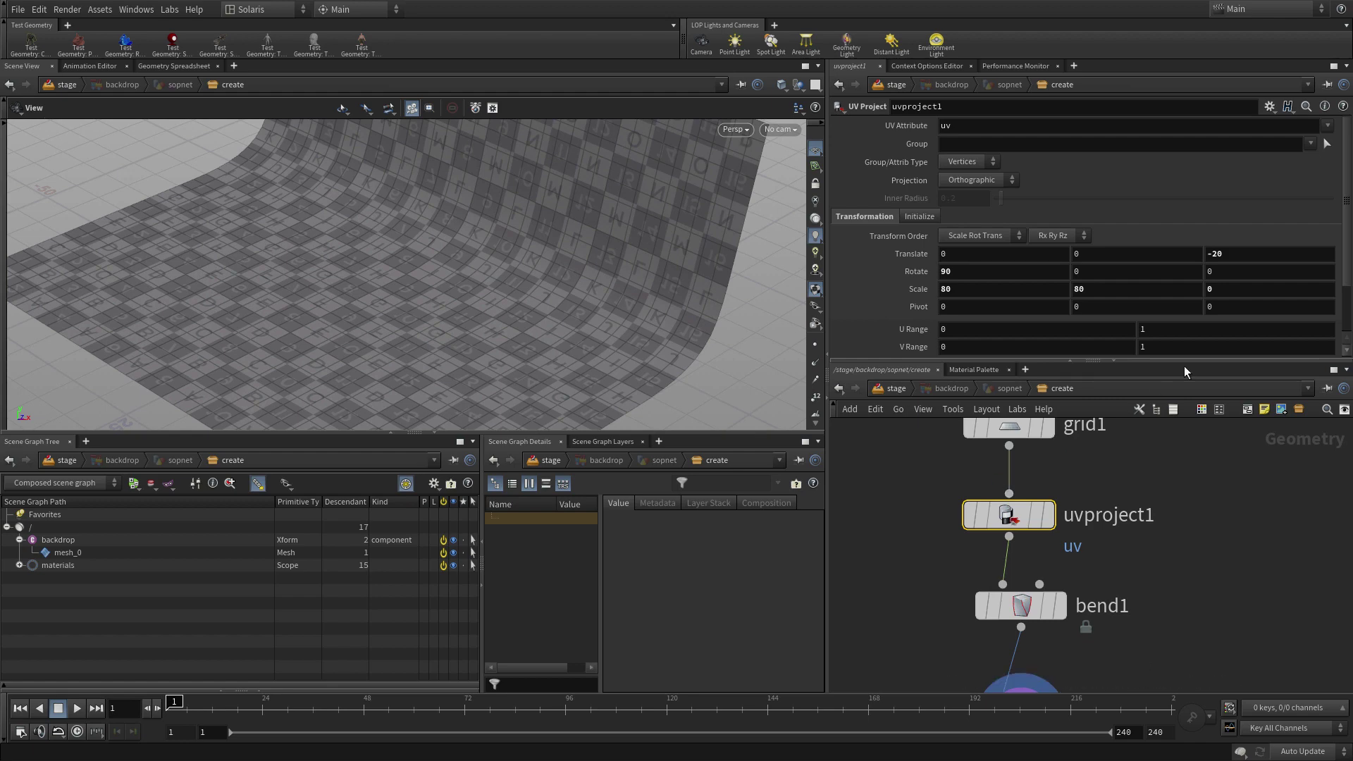
- Set uvproject1's V Range maximum to -1, then return to the stage network
{"action": "left_click", "coordinate": [1140, 348]}
{"action": "type", "text": "-"}
{"action": "key", "text": "Return"}
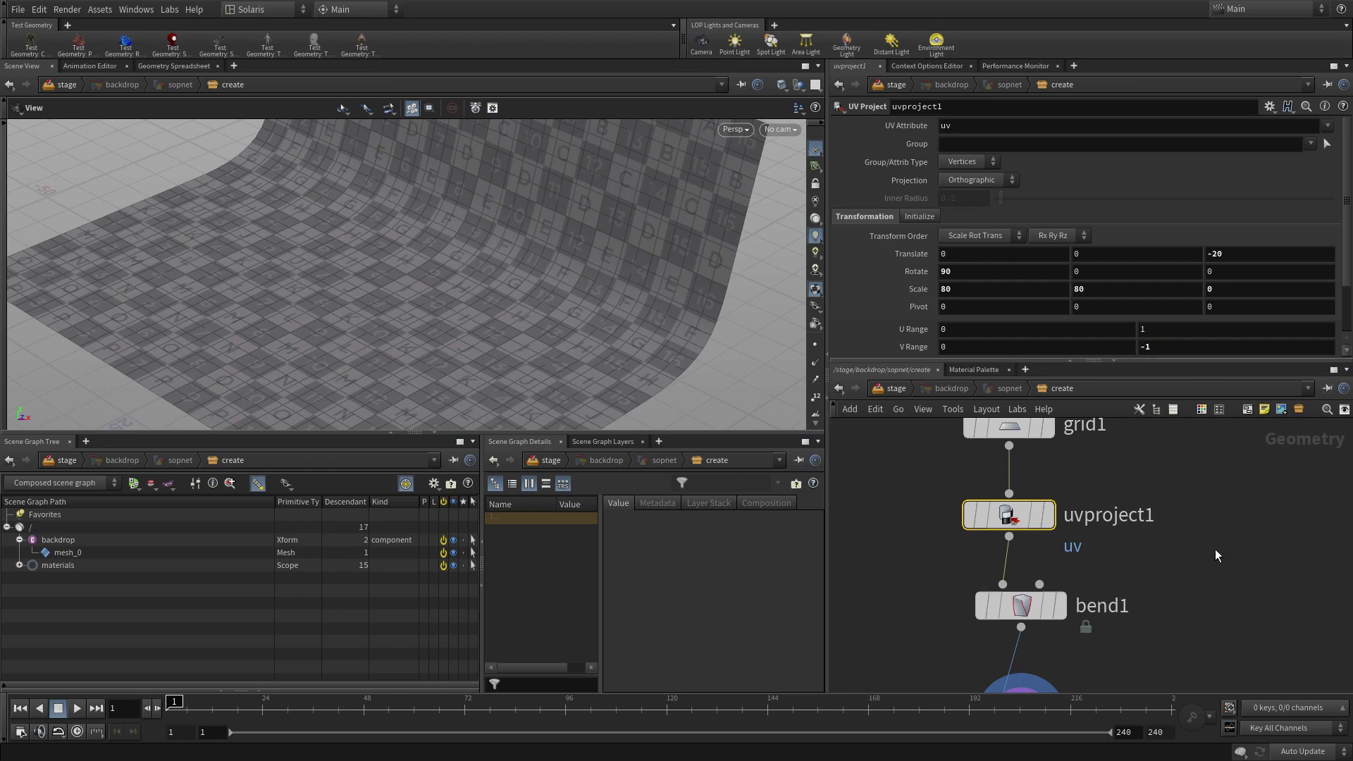
{"action": "key", "text": "h"}
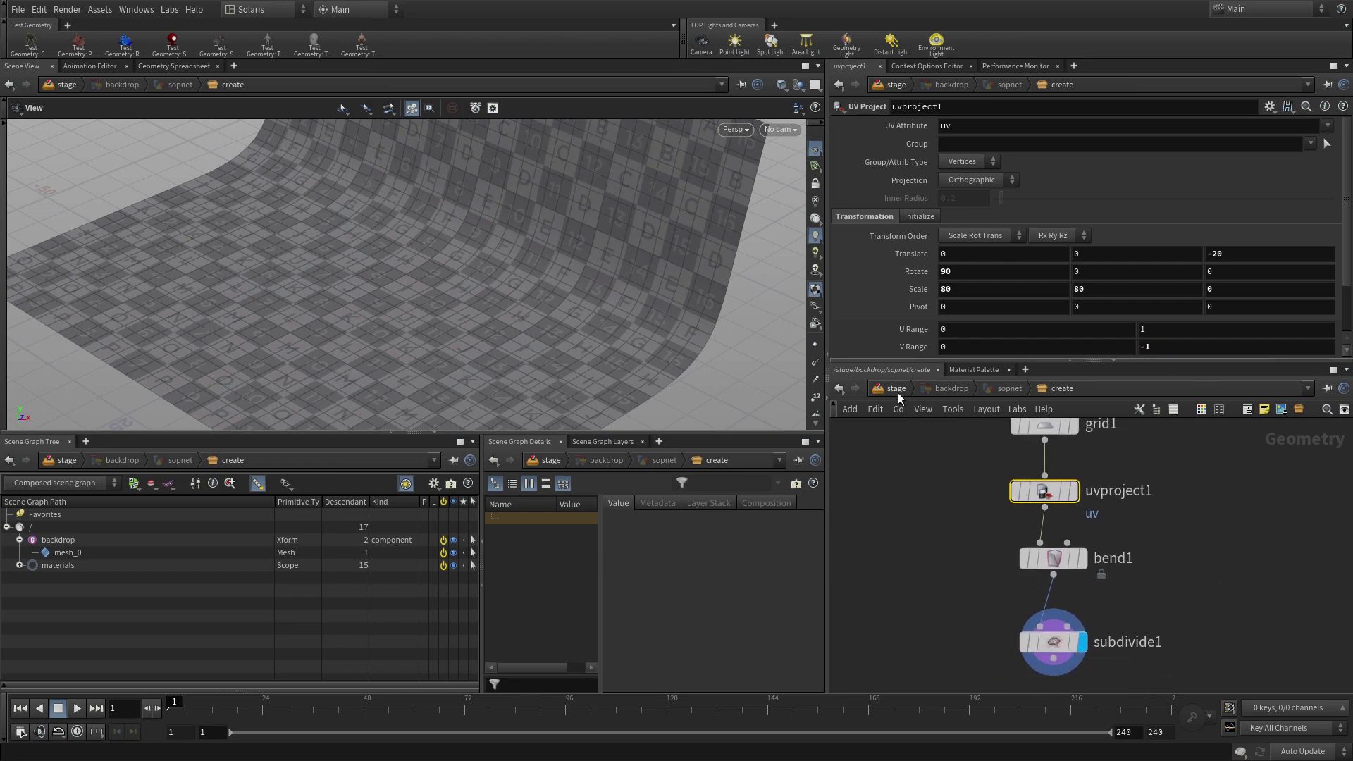
{"action": "left_click", "coordinate": [895, 389]}
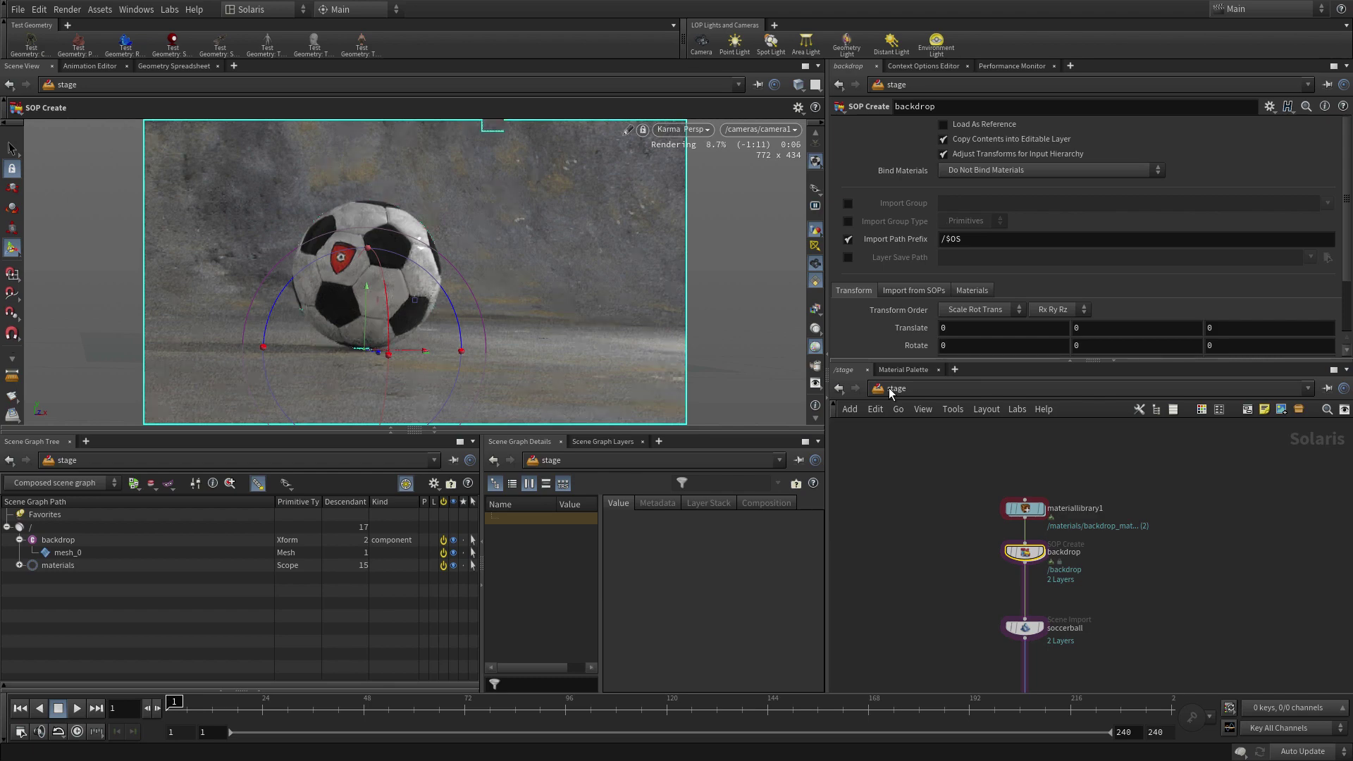
- Tidy the stage network layout and pick Karma Render Settings from a 'k' node search
{"action": "middle_click_drag", "start_coordinate": [1108, 626], "coordinate": [1083, 533]}
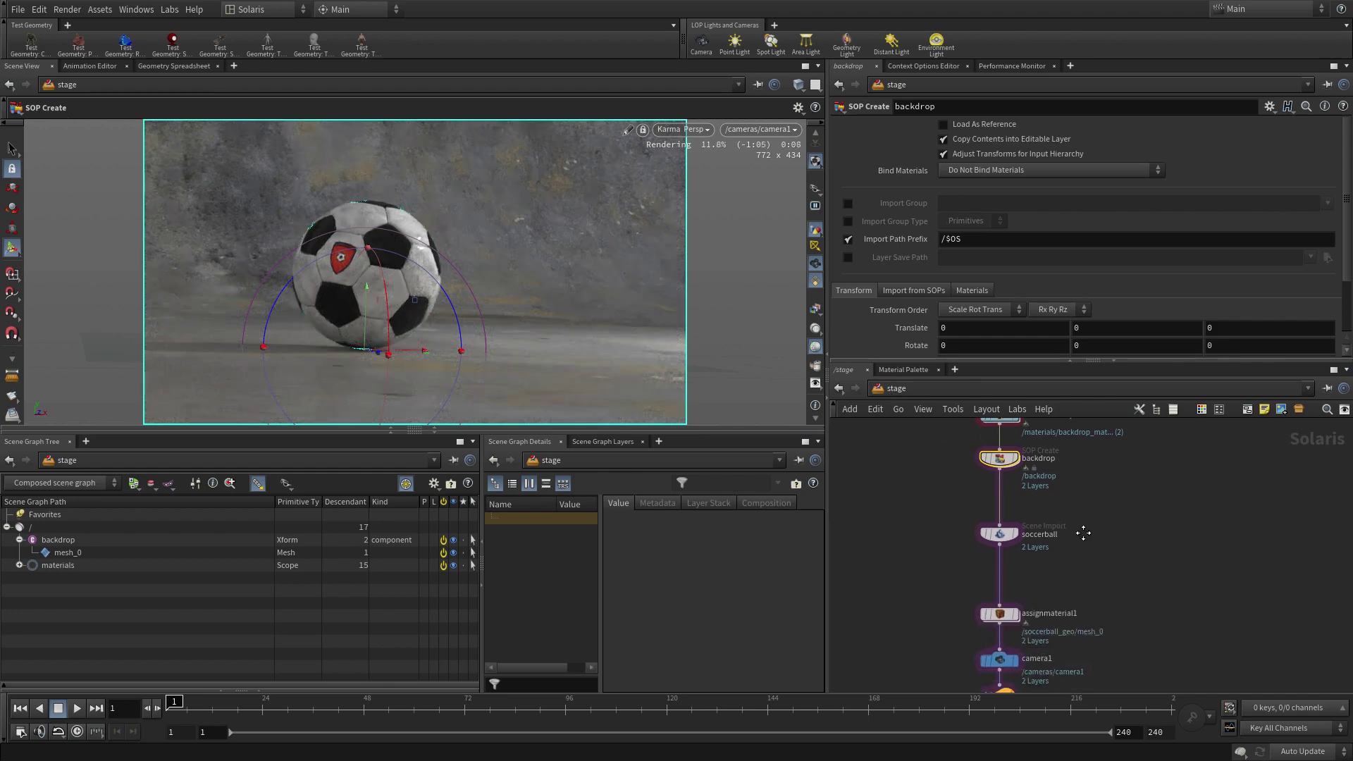
{"action": "key", "text": "l"}
{"action": "scroll", "coordinate": [1123, 590], "scroll_direction": "down", "scroll_amount": 5}
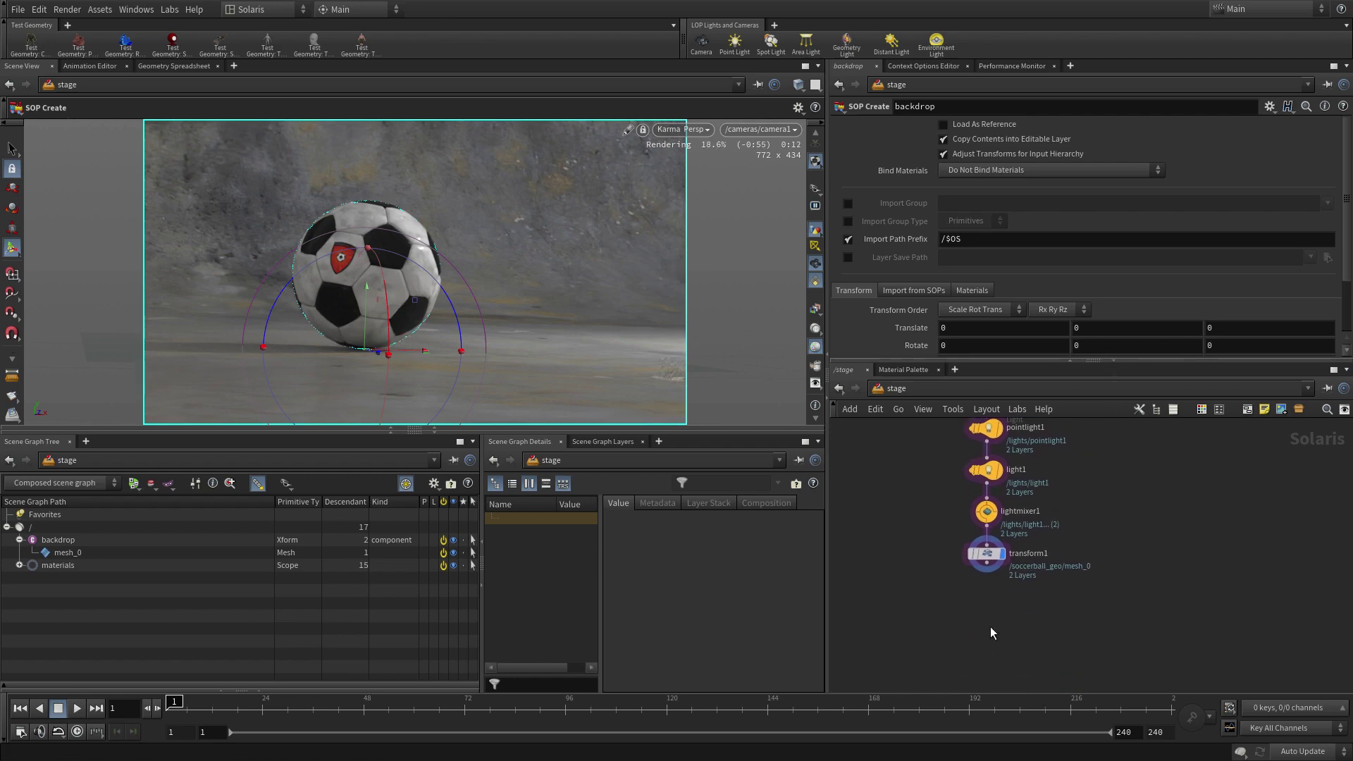
{"action": "key", "text": "Tab"}
{"action": "type", "text": "k"}
{"action": "key", "text": "Return"}
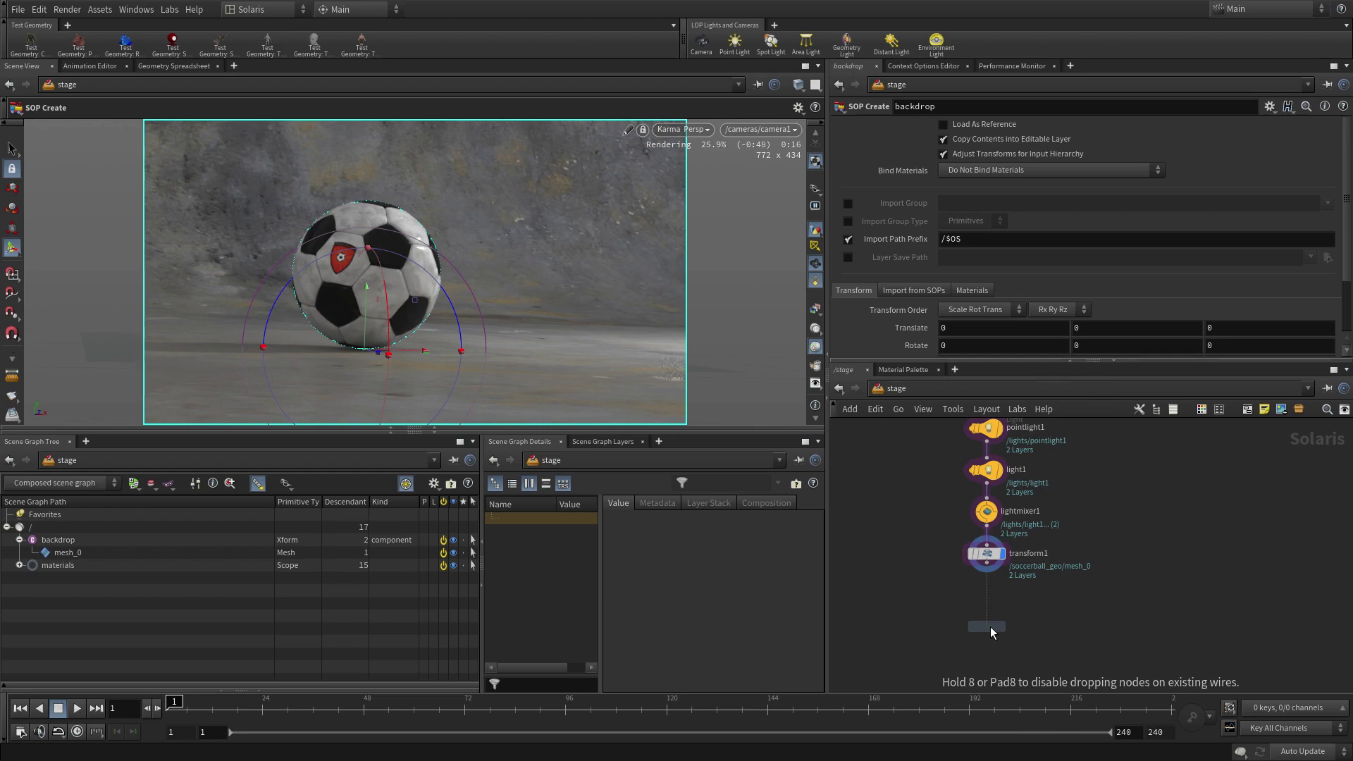
- Place the Karma nodes below transform1 and wire transform1 into karmarendersettings
{"action": "left_click", "coordinate": [988, 624]}
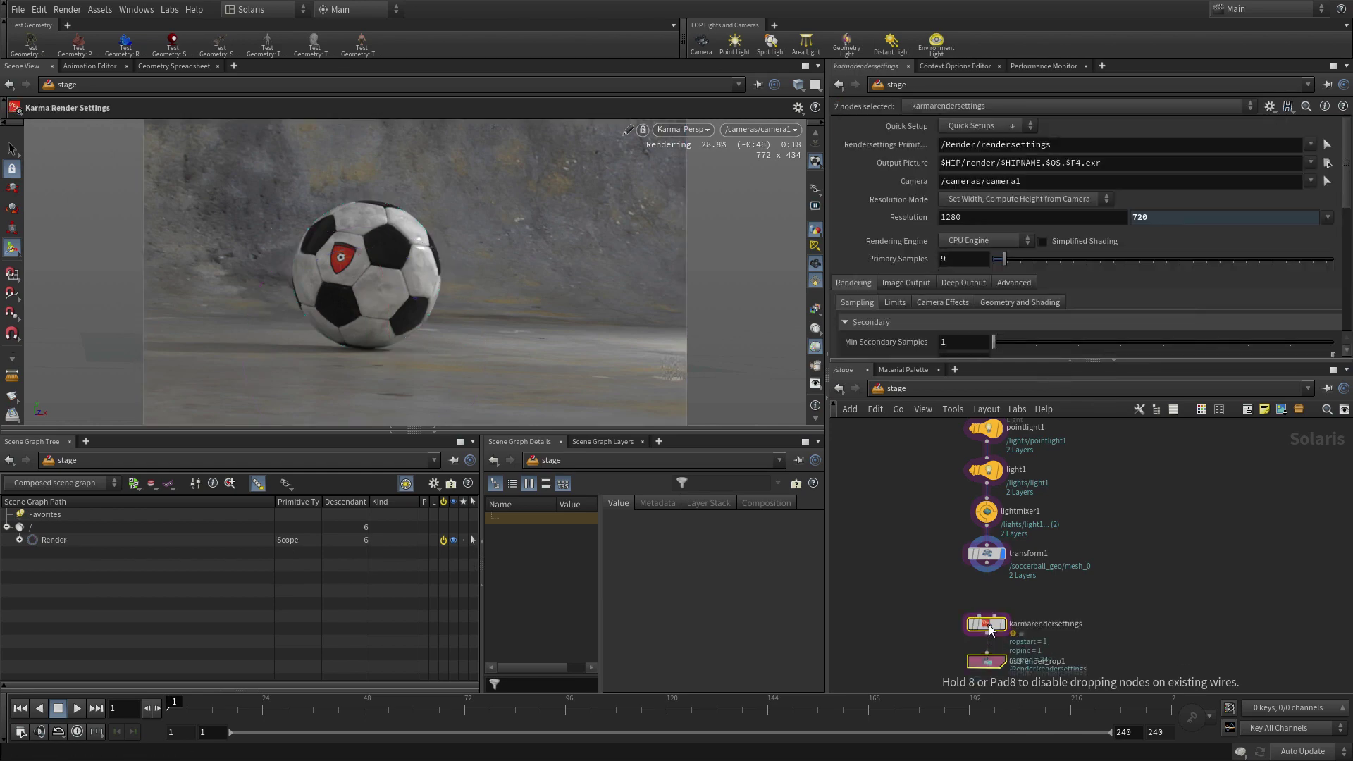
{"action": "left_click", "coordinate": [987, 568]}
{"action": "left_click", "coordinate": [986, 615]}
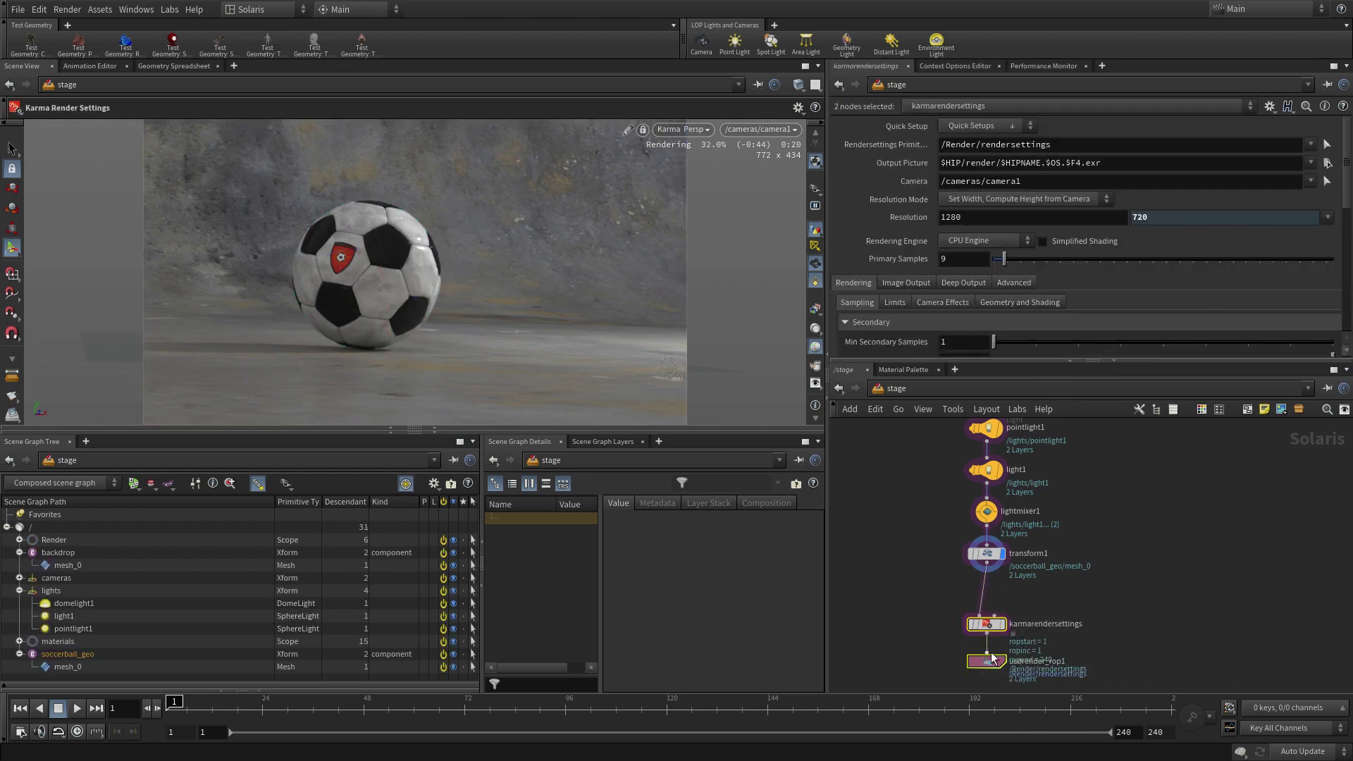
- Set karmarendersettings' Image Output Filters denoiser to nVidia Optix Denoiser
{"action": "mouse_move", "coordinate": [996, 630]}
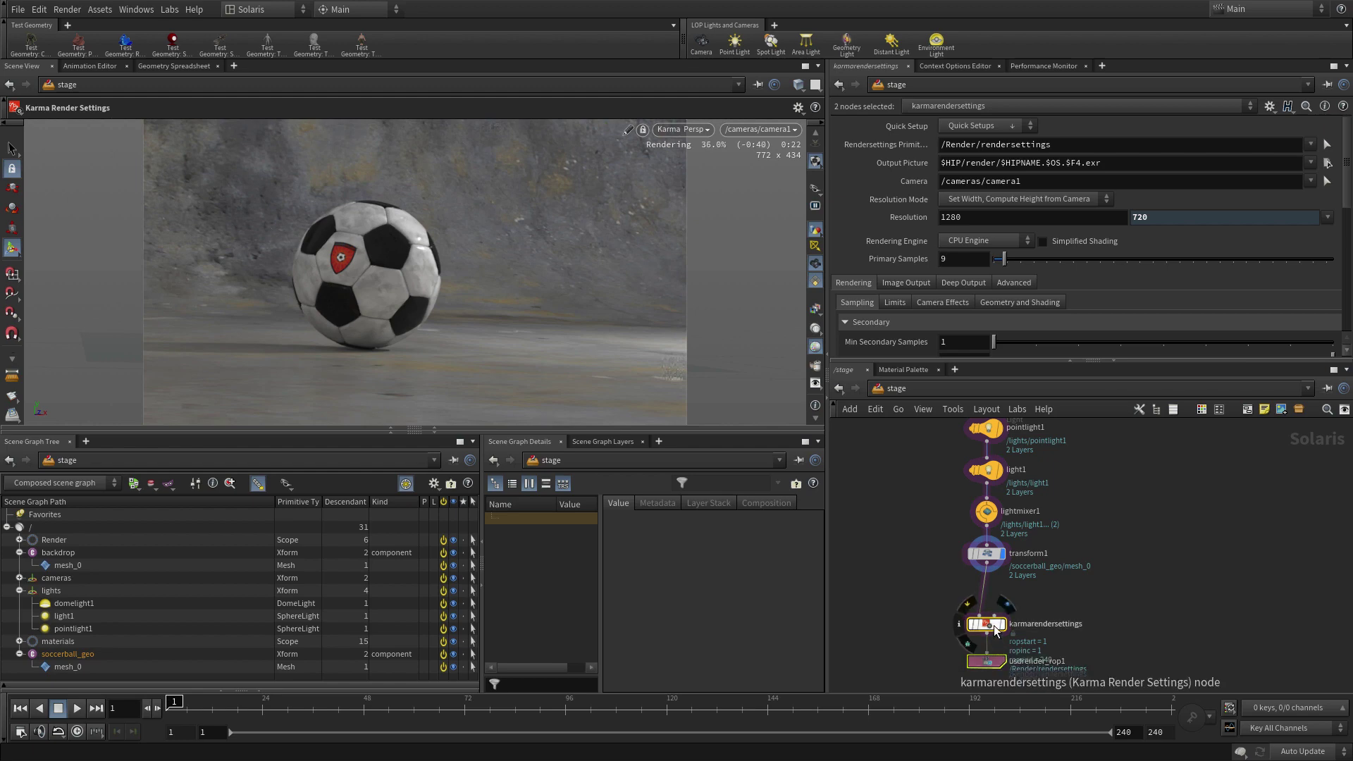
{"action": "left_click", "coordinate": [995, 629]}
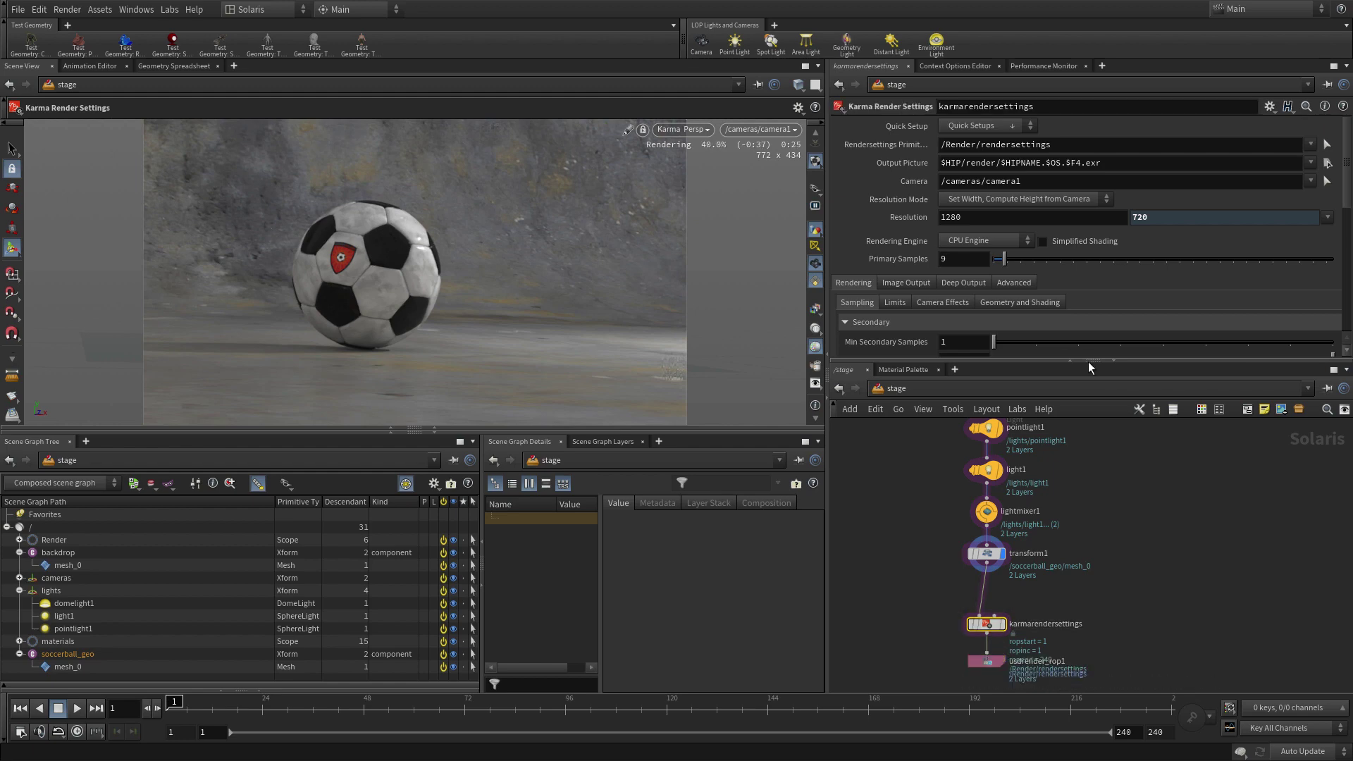
{"action": "left_click", "coordinate": [942, 302]}
{"action": "scroll", "coordinate": [941, 300], "scroll_direction": "down", "scroll_amount": 3}
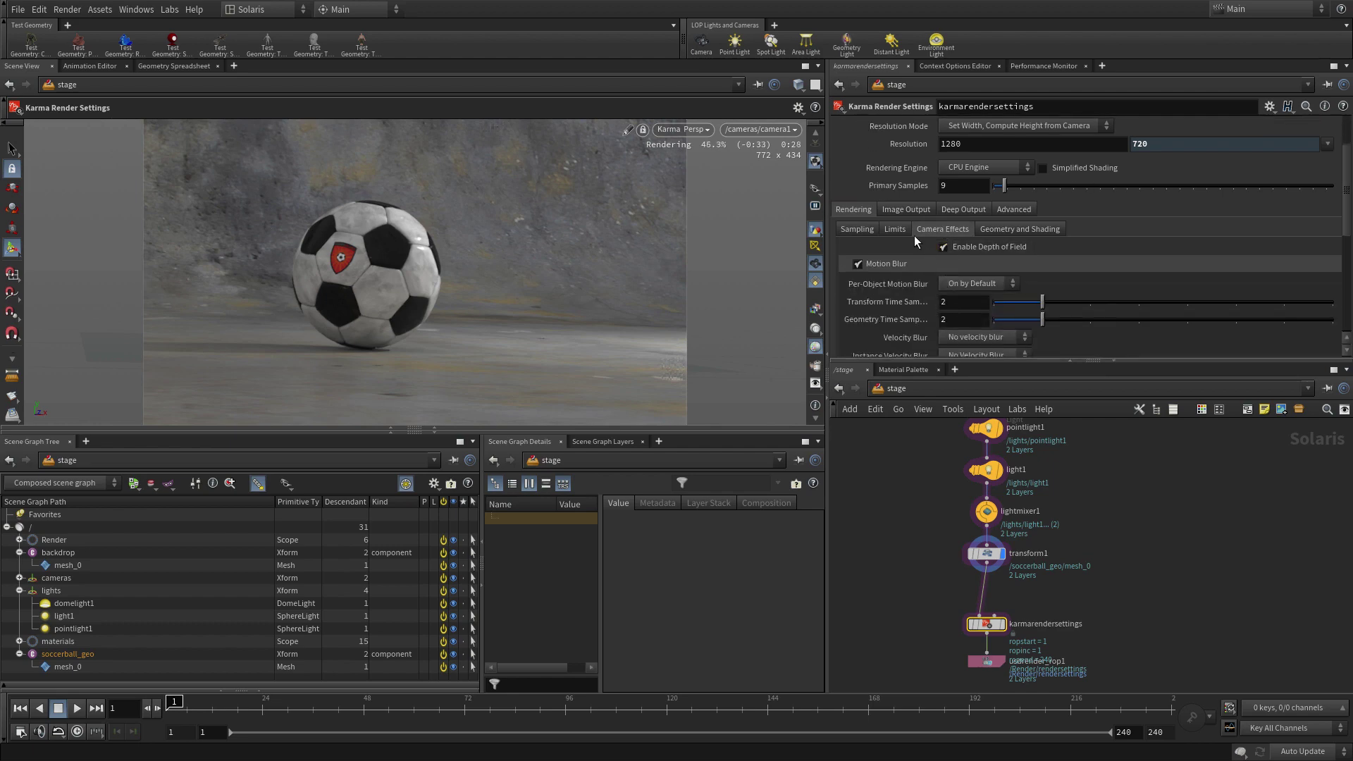
{"action": "left_click", "coordinate": [909, 208]}
{"action": "left_click", "coordinate": [929, 230]}
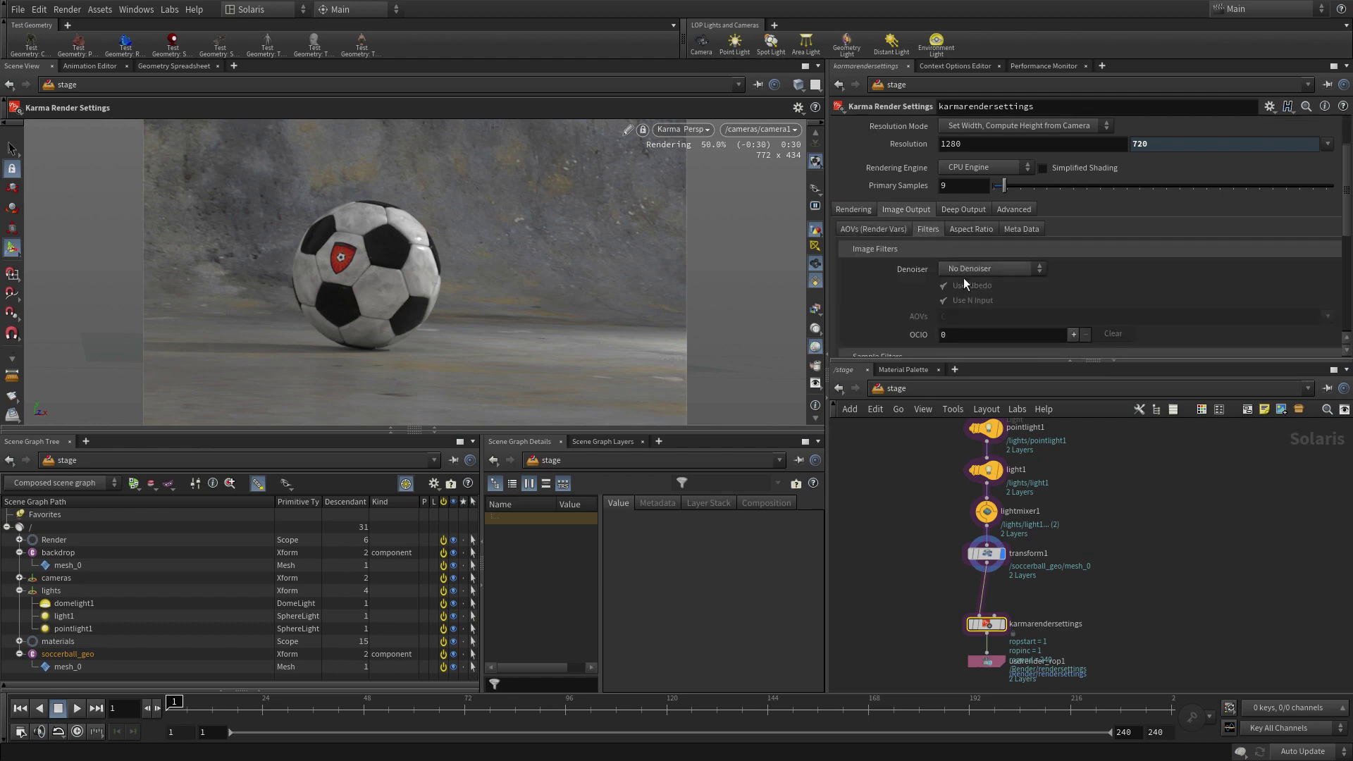
{"action": "left_click", "coordinate": [965, 269]}
{"action": "left_click", "coordinate": [964, 301]}
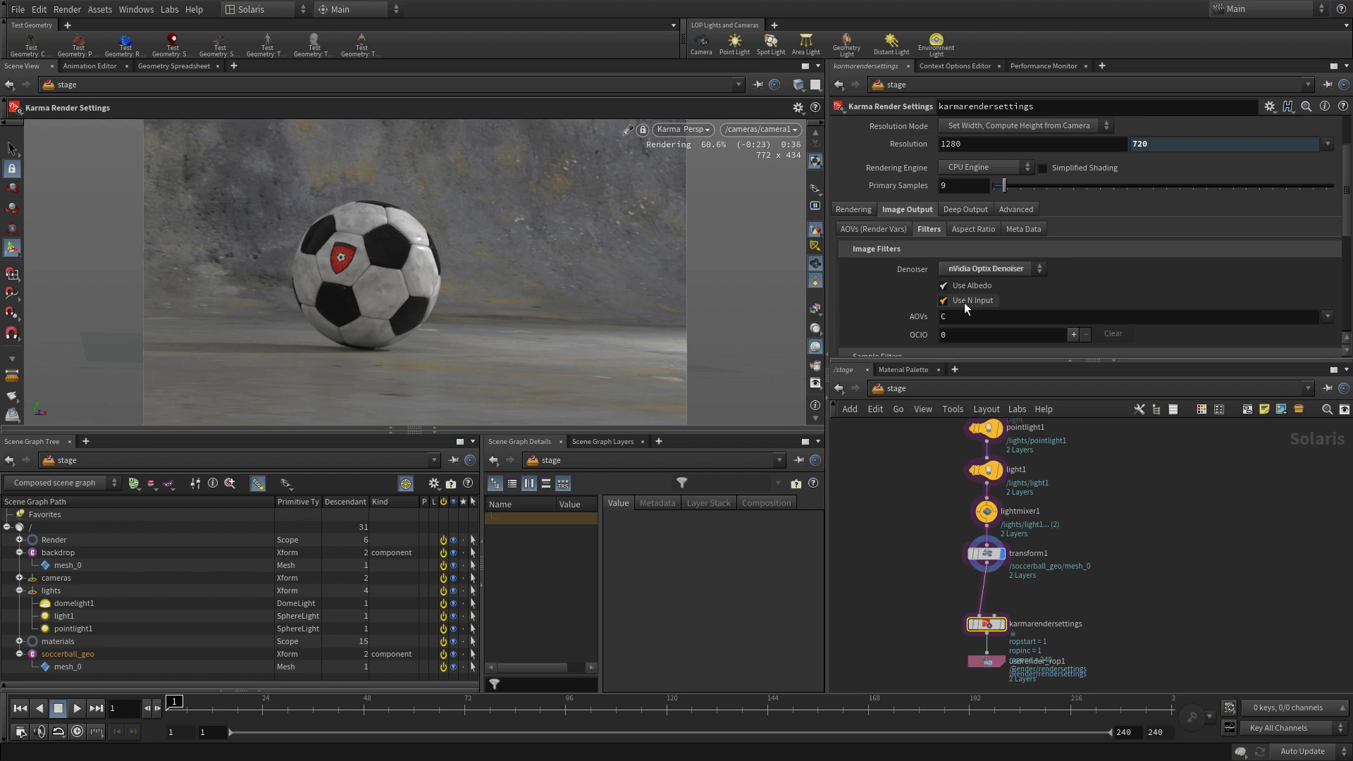
- Select usdrender_rop1 to show its Karma render parameters
{"action": "left_click", "coordinate": [987, 662]}
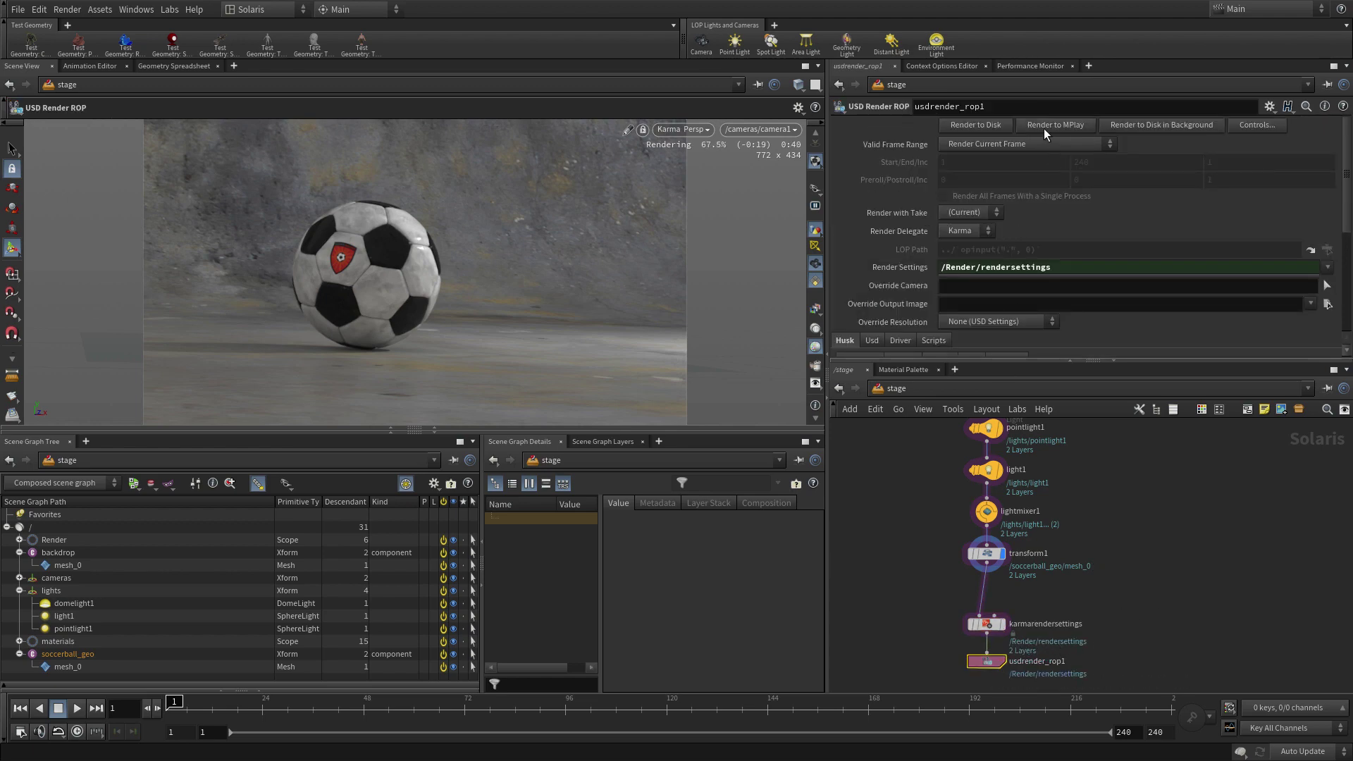